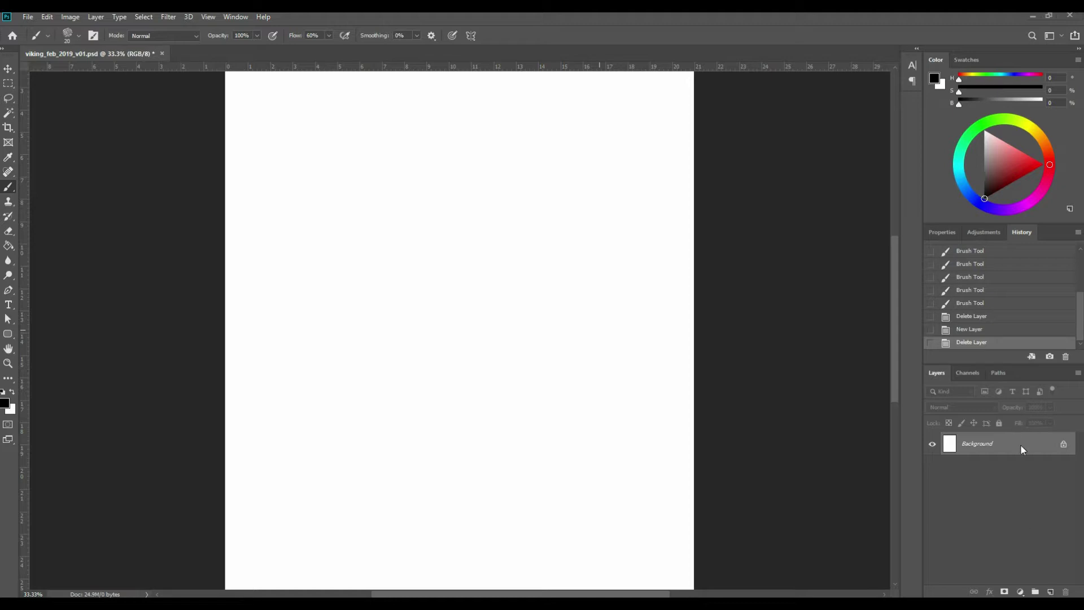
Add a new layer and sketch a wide torso on it as a trapezoid tapering toward the waist.
click(1051, 592)
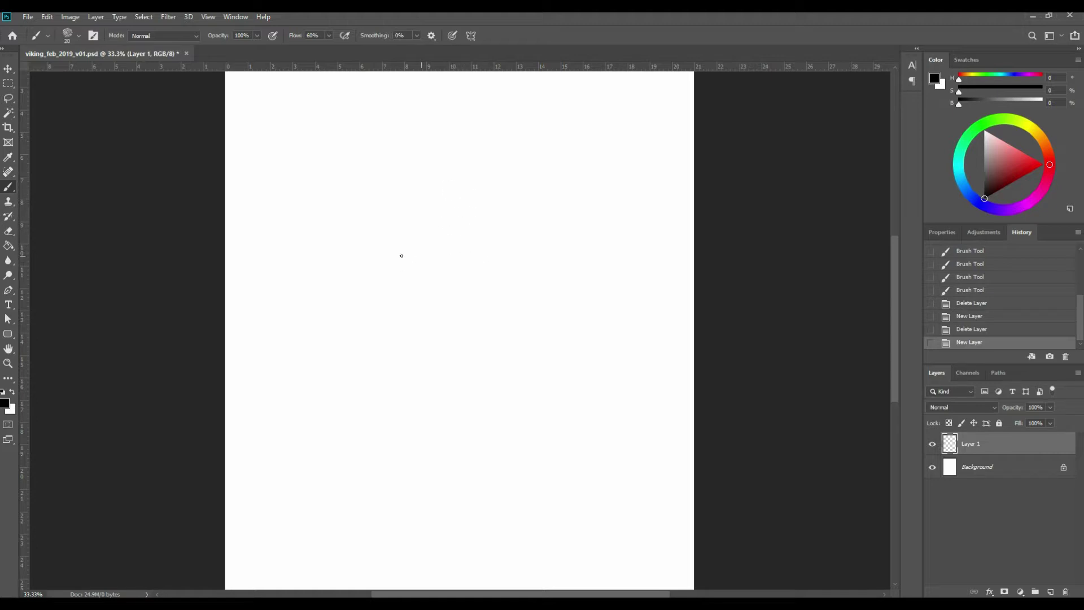
mouse_move(440, 253)
mouse_down()
mouse_move(505, 255)
mouse_move(393, 257)
mouse_up()
mouse_move(537, 253)
mouse_down()
mouse_move(410, 252)
mouse_move(543, 255)
mouse_up()
drag(390, 277, 403, 351)
drag(391, 272, 397, 306)
drag(391, 275, 409, 367)
drag(394, 294, 411, 374)
mouse_move(392, 272)
mouse_down()
mouse_move(411, 368)
mouse_move(487, 375)
mouse_up()
mouse_move(420, 374)
mouse_down()
mouse_move(524, 370)
mouse_move(541, 263)
mouse_move(515, 366)
mouse_up()
drag(532, 300, 509, 377)
drag(417, 375, 505, 376)
mouse_move(540, 263)
mouse_down()
mouse_move(523, 342)
mouse_move(462, 376)
mouse_up()
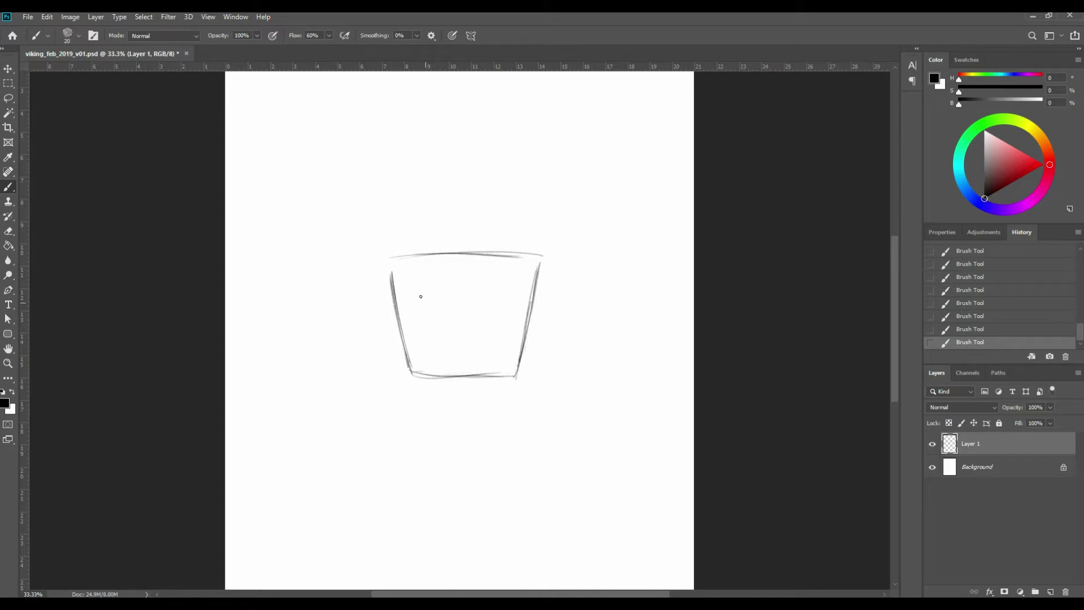
drag(394, 289, 444, 257)
drag(541, 257, 502, 377)
Sketch a narrow round-topped head above the torso with a helmet band and a curved horn on its right side.
mouse_move(454, 243)
mouse_down()
mouse_move(456, 217)
mouse_move(450, 252)
mouse_up()
mouse_move(455, 213)
mouse_down()
mouse_move(450, 257)
mouse_move(478, 254)
mouse_up()
mouse_move(478, 215)
mouse_down()
mouse_move(481, 250)
mouse_move(476, 203)
mouse_move(458, 217)
mouse_move(478, 218)
mouse_move(457, 207)
mouse_move(478, 217)
mouse_move(458, 207)
mouse_move(453, 246)
mouse_move(462, 261)
mouse_move(480, 249)
mouse_up()
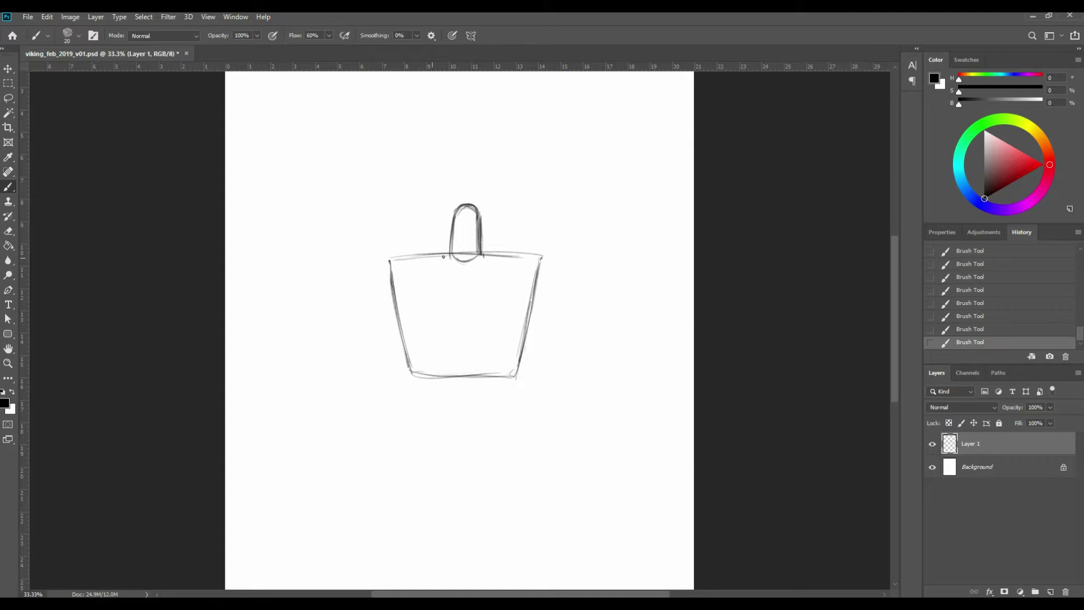
mouse_move(453, 226)
mouse_down()
mouse_move(452, 253)
mouse_move(482, 222)
mouse_move(451, 226)
mouse_move(481, 214)
mouse_up()
right_click(480, 225)
click(477, 188)
mouse_move(495, 197)
mouse_down()
mouse_move(484, 217)
mouse_move(498, 200)
mouse_up()
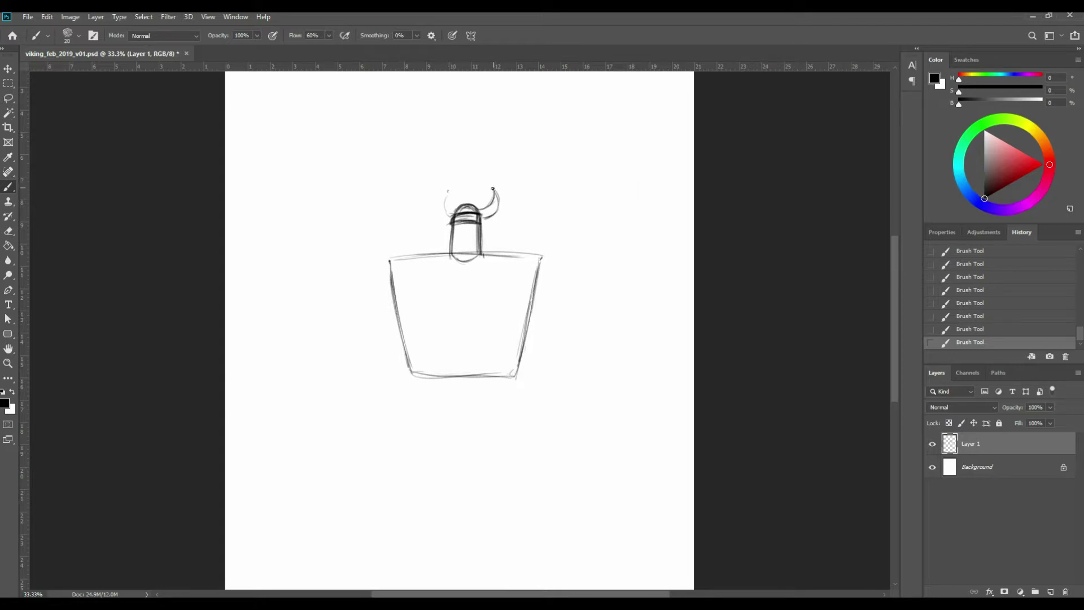
Erase the rough horn on the left side of the helmet, keeping the right horn.
drag(448, 192, 445, 220)
key(e)
drag(446, 190, 444, 223)
drag(442, 223, 447, 211)
mouse_move(444, 210)
mouse_down()
mouse_move(446, 225)
mouse_move(450, 209)
mouse_up()
Select the right horn with the Lasso and paste a copy of it to the left of the helmet.
mouse_move(447, 224)
mouse_down()
mouse_move(496, 185)
mouse_move(487, 183)
mouse_move(477, 208)
mouse_move(500, 219)
mouse_move(509, 181)
mouse_up()
key(l)
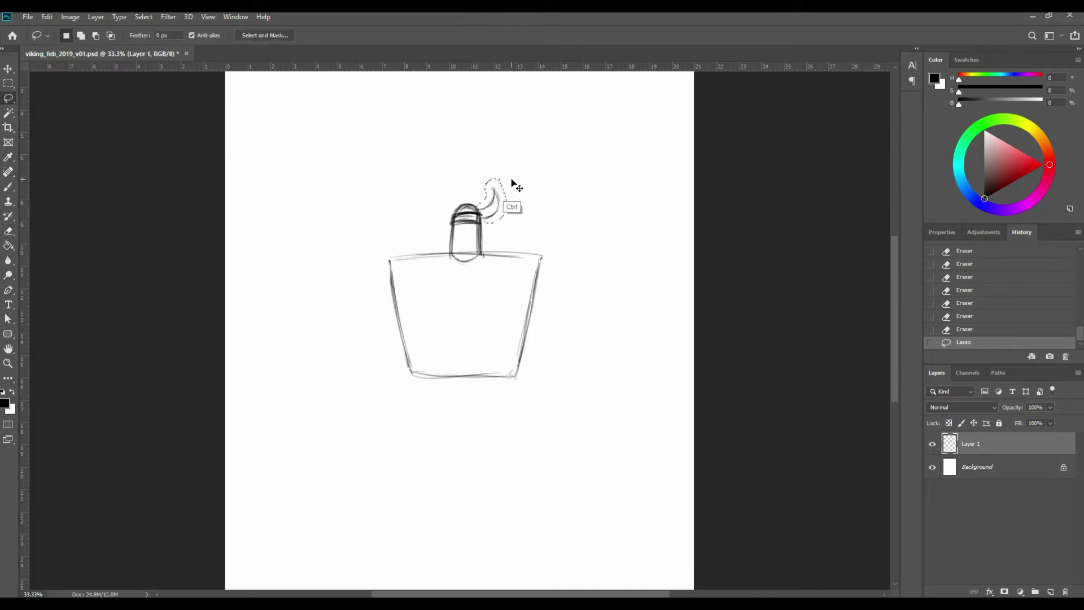
key(ctrl+c)
key(ctrl+v)
key(v)
drag(497, 194, 426, 188)
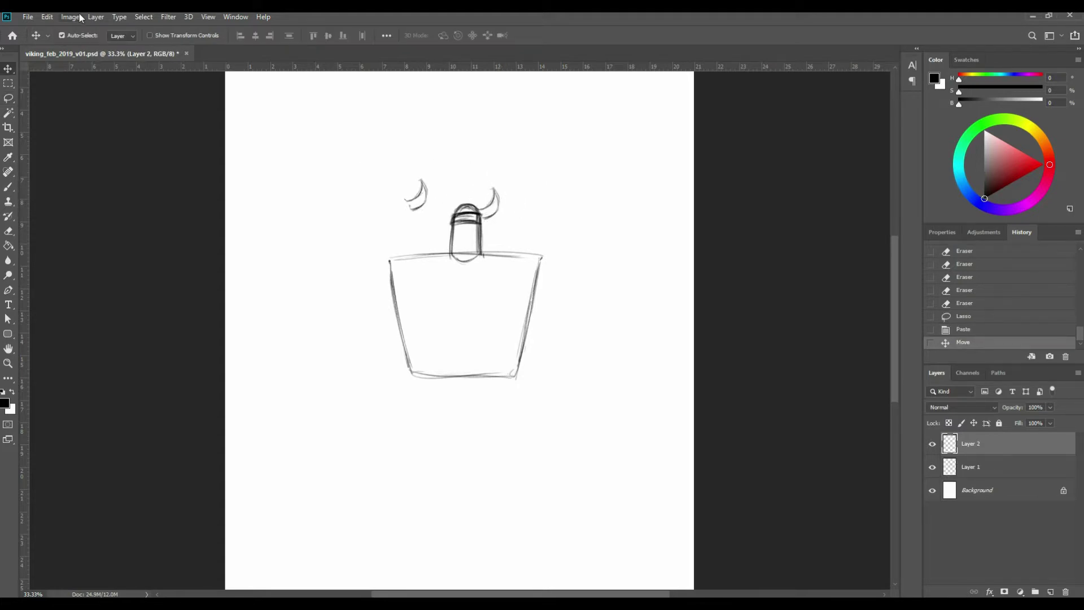
Flip the copied horn horizontally and place it against the left side of the helmet.
click(49, 17)
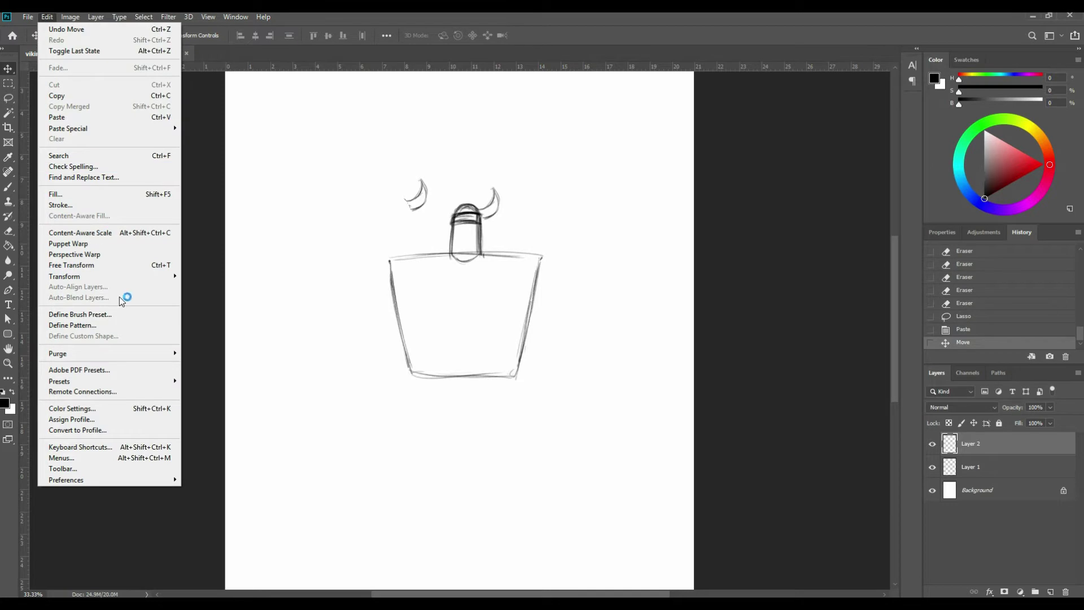
mouse_move(115, 277)
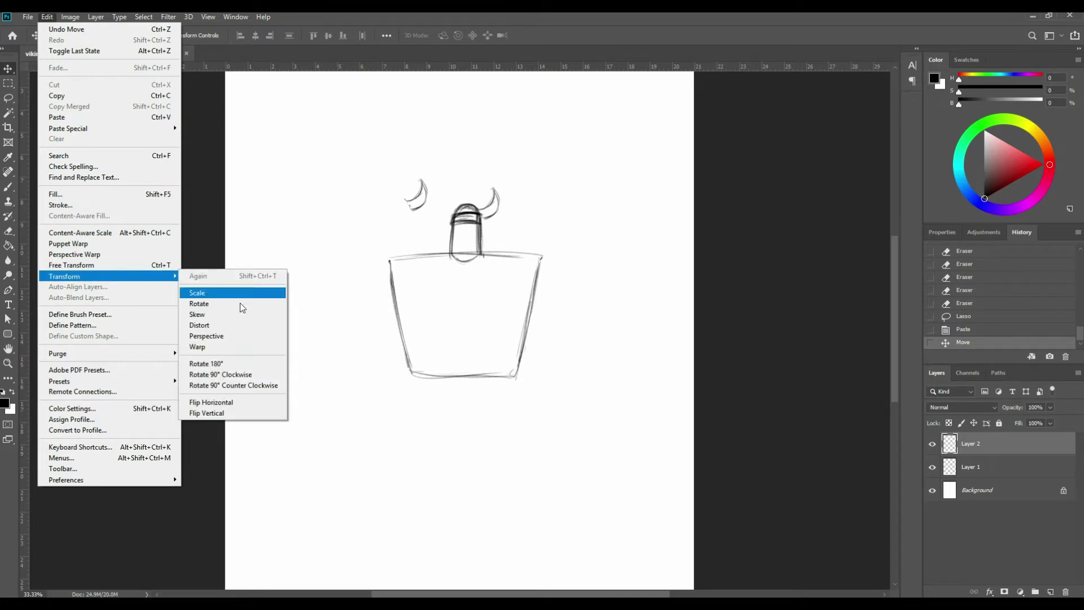
click(245, 402)
drag(430, 205, 463, 215)
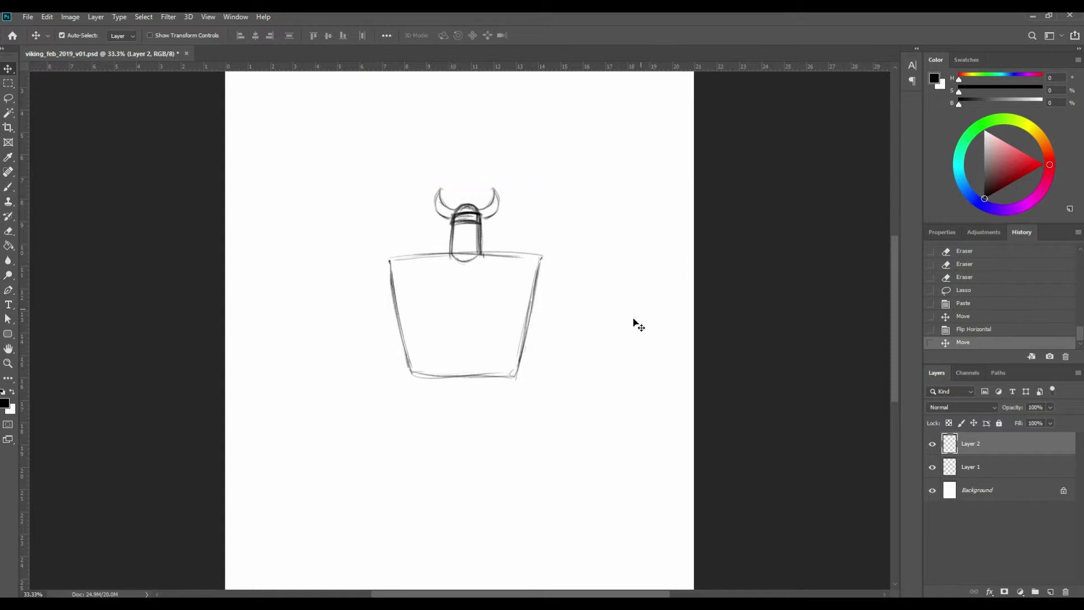
Merge Layer 1 and Layer 2 into a single sketch layer.
shift+click(996, 467)
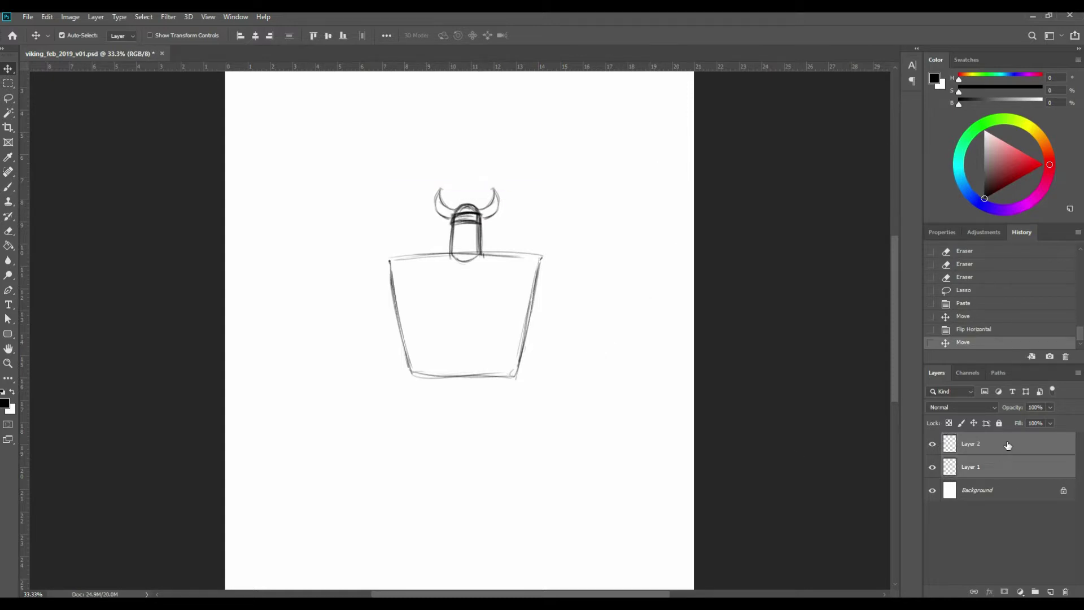
right_click(1008, 444)
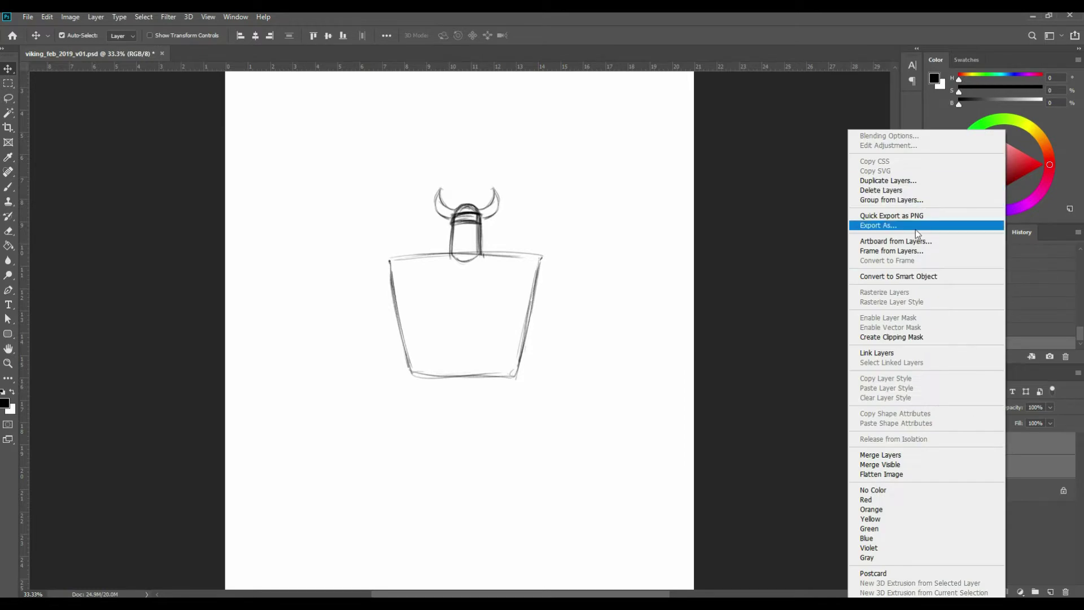
click(914, 457)
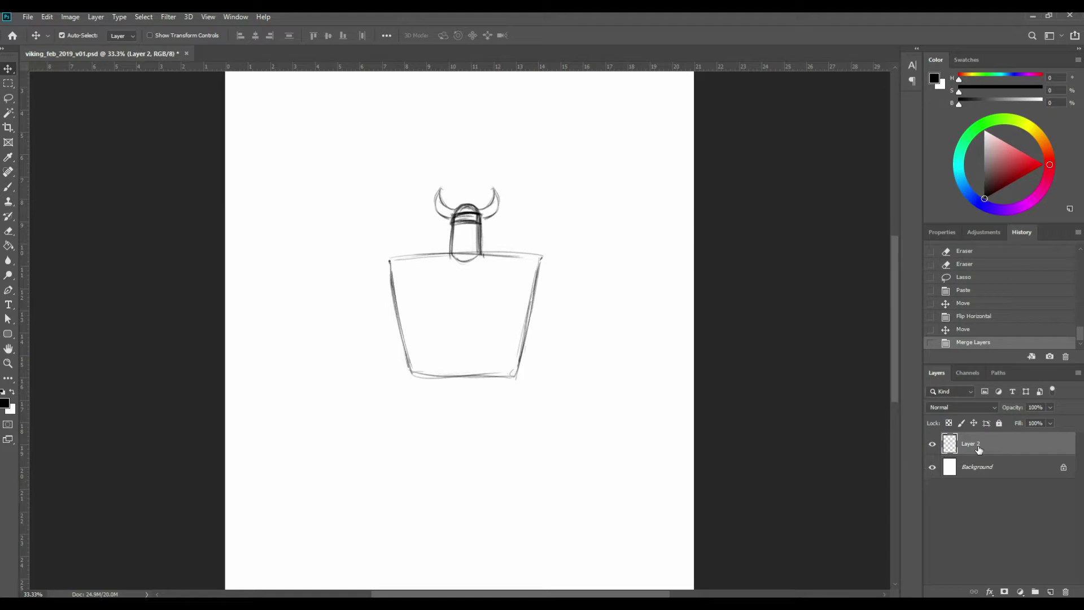
Sketch the left arm with the Brush, with a slim upper arm from the shoulder and a thick forearm angled outward.
key(b)
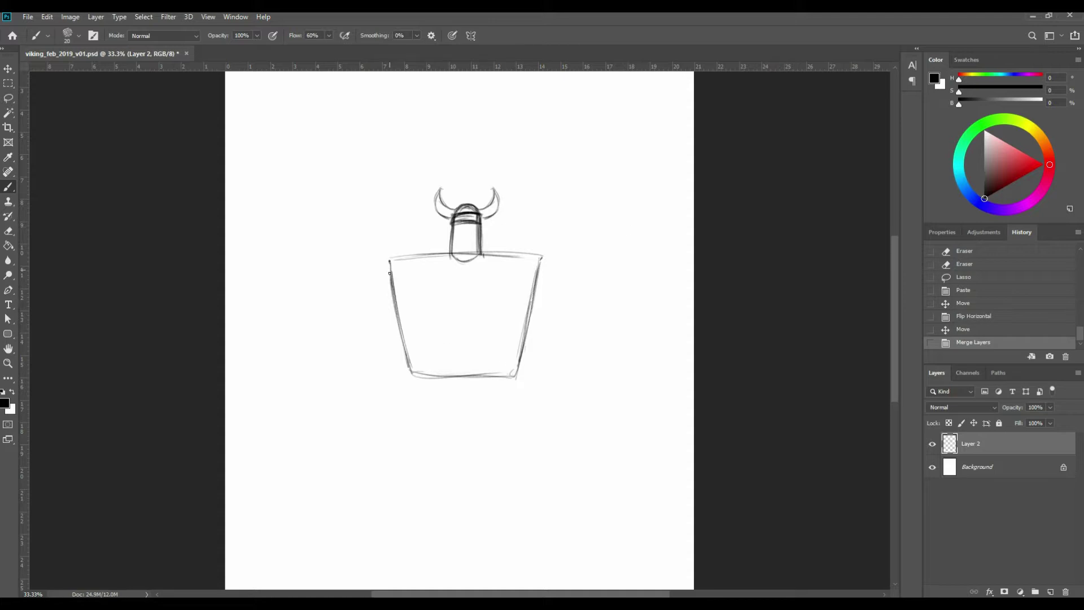
drag(389, 262, 379, 294)
mouse_move(387, 269)
mouse_down()
mouse_move(375, 307)
mouse_move(379, 339)
mouse_up()
drag(375, 319, 395, 342)
mouse_move(379, 339)
mouse_down()
mouse_move(355, 326)
mouse_move(374, 321)
mouse_move(333, 345)
mouse_move(346, 356)
mouse_move(397, 344)
mouse_up()
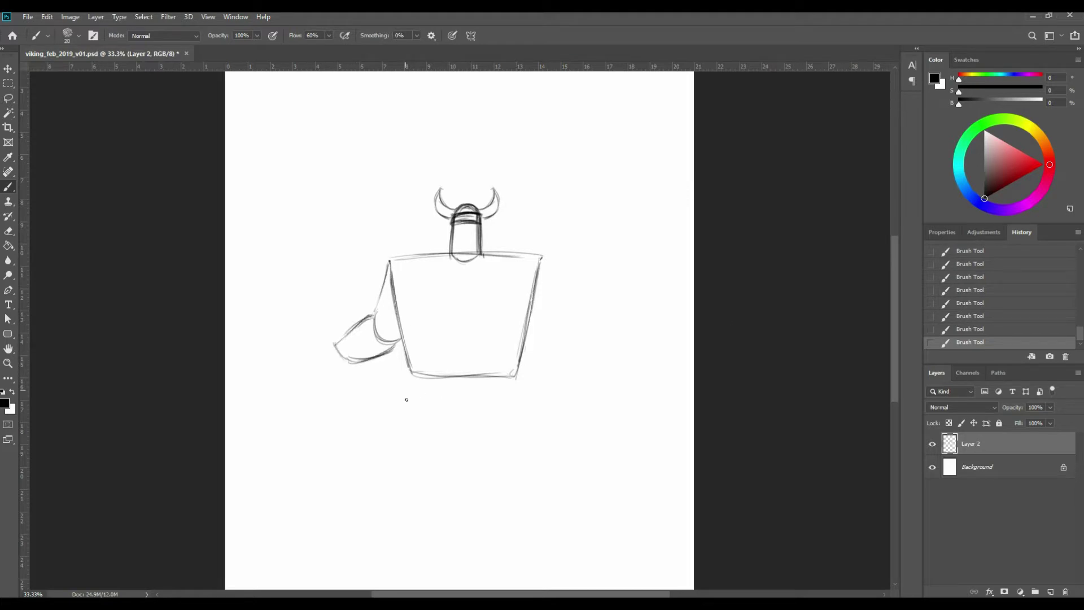
Sketch two short legs with pointed feet under the torso and a gripping hand at the end of the left forearm.
mouse_move(411, 370)
mouse_down()
mouse_move(422, 421)
mouse_move(432, 400)
mouse_move(432, 424)
mouse_up()
mouse_move(422, 421)
mouse_down()
mouse_move(402, 435)
mouse_move(433, 435)
mouse_move(412, 436)
mouse_move(437, 435)
mouse_up()
drag(493, 378, 508, 424)
mouse_move(516, 375)
mouse_down()
mouse_move(519, 426)
mouse_move(509, 421)
mouse_move(503, 436)
mouse_move(542, 437)
mouse_up()
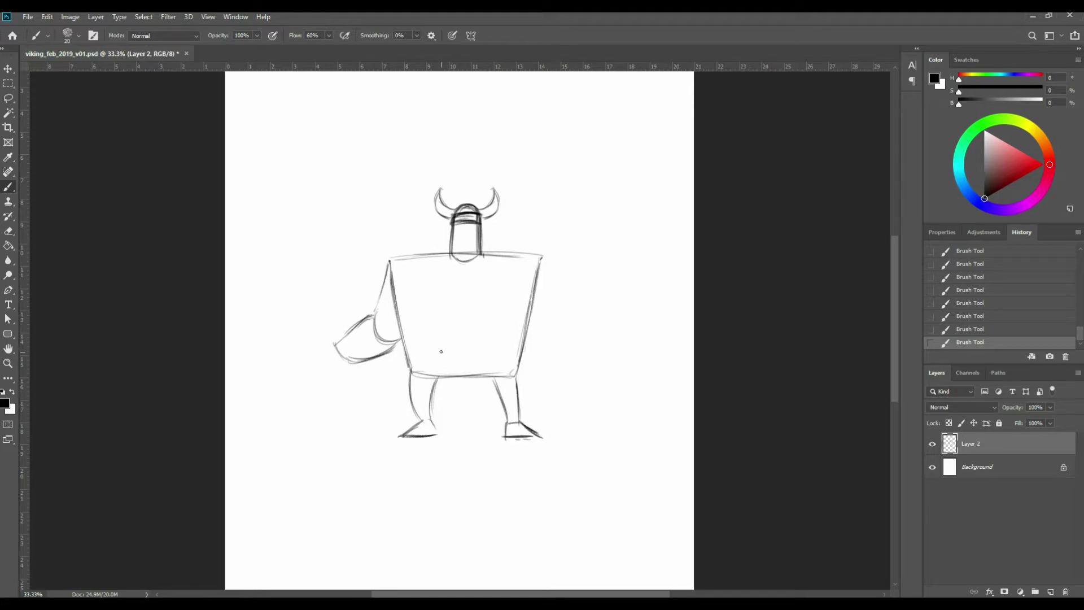
drag(418, 398, 419, 401)
drag(542, 438, 529, 435)
mouse_move(332, 337)
mouse_down()
mouse_move(318, 353)
mouse_move(329, 358)
mouse_up()
mouse_move(345, 356)
mouse_down()
mouse_move(313, 355)
mouse_move(305, 369)
mouse_move(307, 356)
mouse_move(308, 370)
mouse_move(327, 365)
mouse_move(315, 379)
mouse_move(334, 377)
mouse_move(327, 388)
mouse_move(352, 363)
mouse_up()
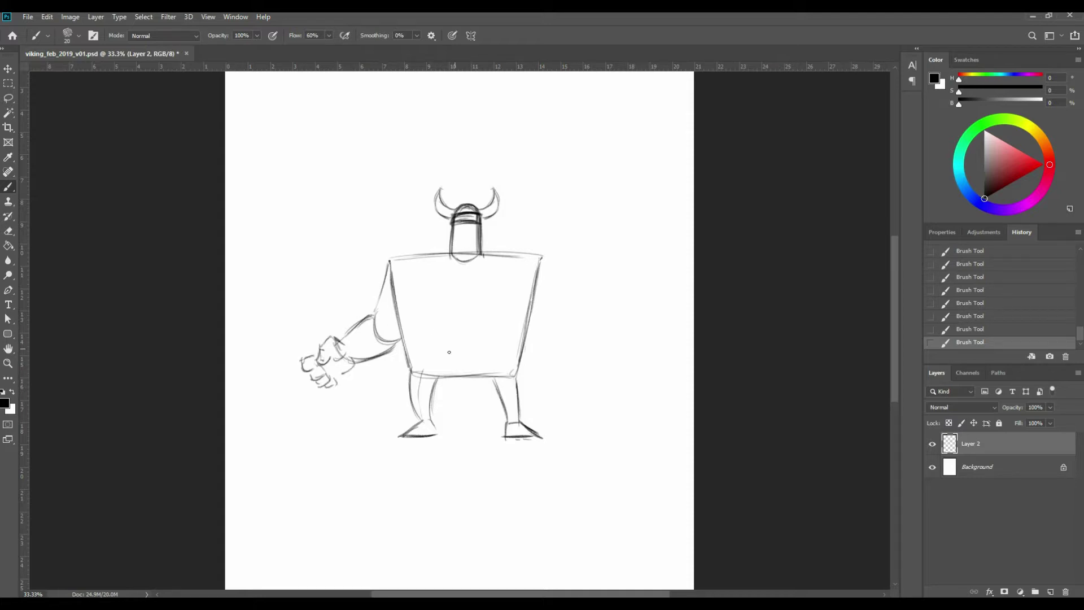
Select the left hand with the Lasso, rotate it about 17° clockwise and nudge it upward.
key(l)
mouse_move(355, 373)
mouse_down()
mouse_move(328, 333)
mouse_move(354, 371)
mouse_up()
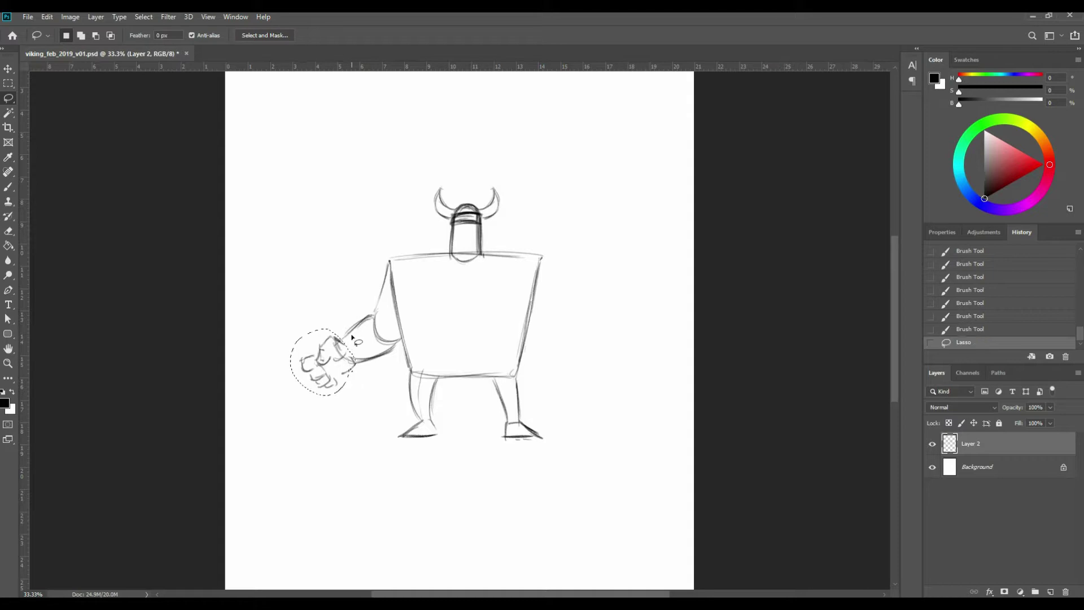
click(47, 16)
mouse_move(95, 276)
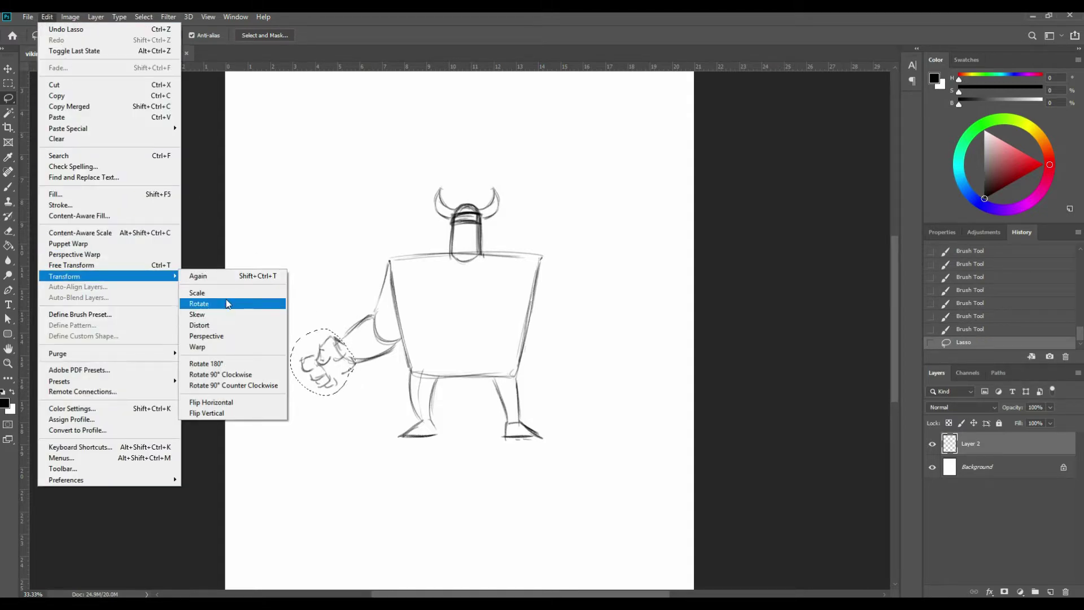
click(228, 304)
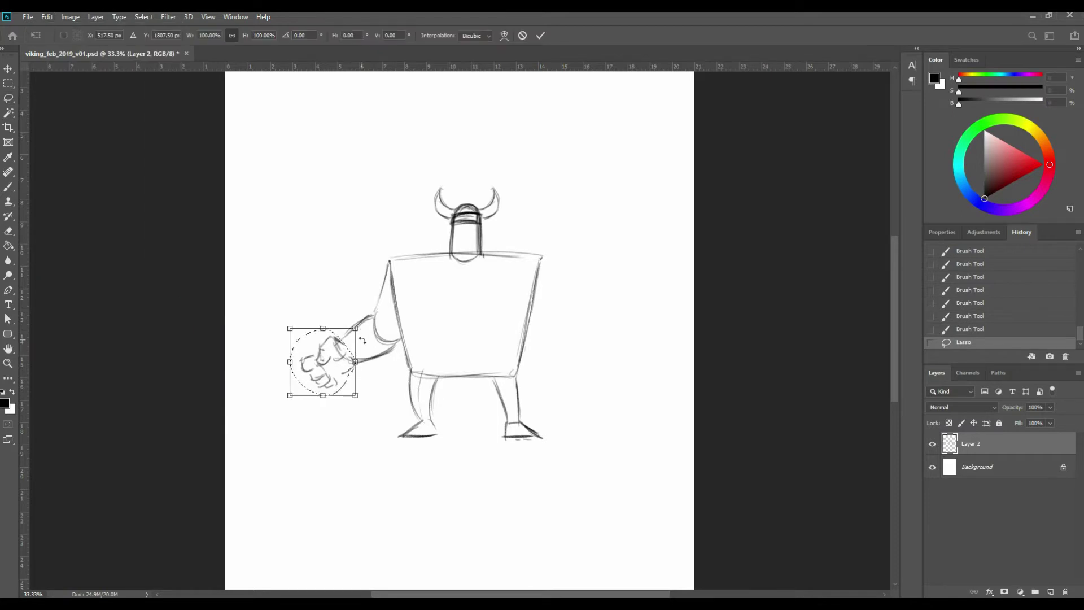
mouse_move(363, 328)
mouse_down()
mouse_move(367, 341)
mouse_move(332, 349)
mouse_up()
key(Up)
key(Up)
key(Up)
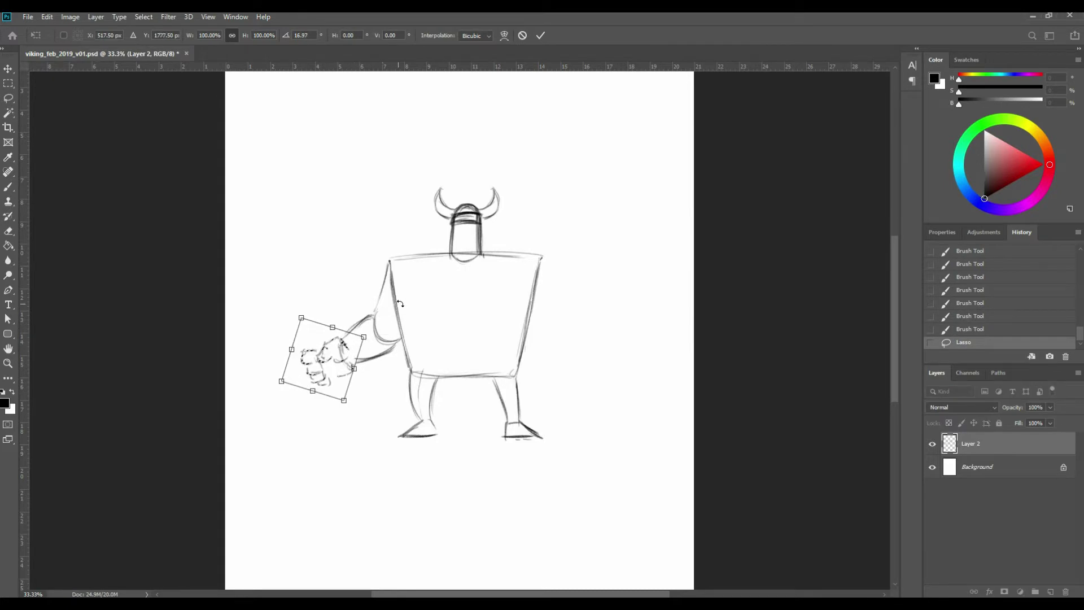
key(Up)
key(Up)
key(Up)
Fine-tune the left hand's rotation to about 19°, nudge it slightly higher, apply the transform and deselect.
key(Up)
key(Up)
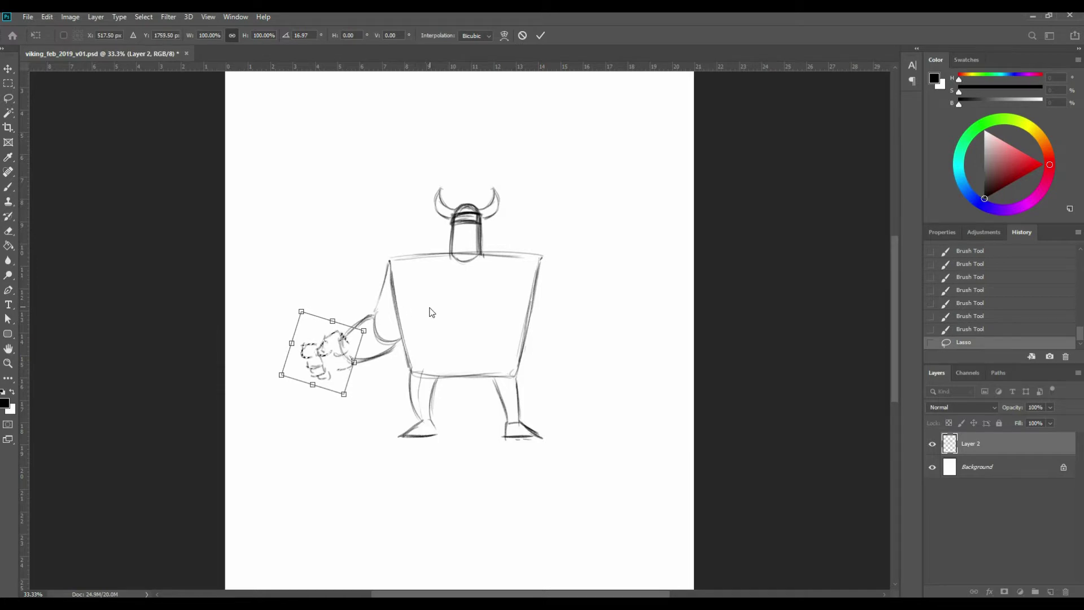
drag(370, 332, 370, 334)
key(Up)
key(Up)
key(Up)
key(Up)
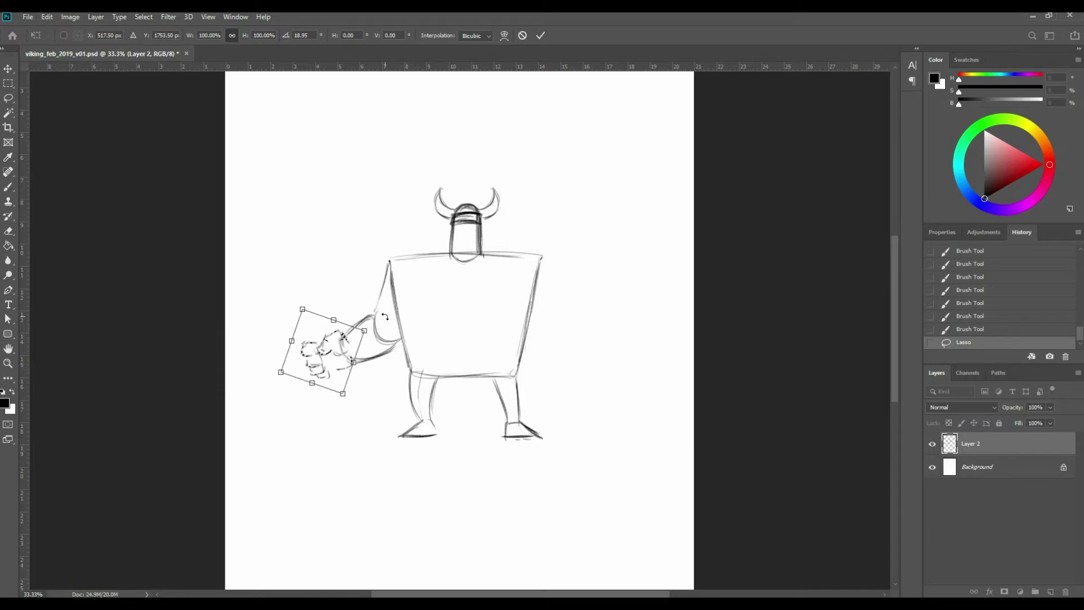
click(425, 302)
key(Return)
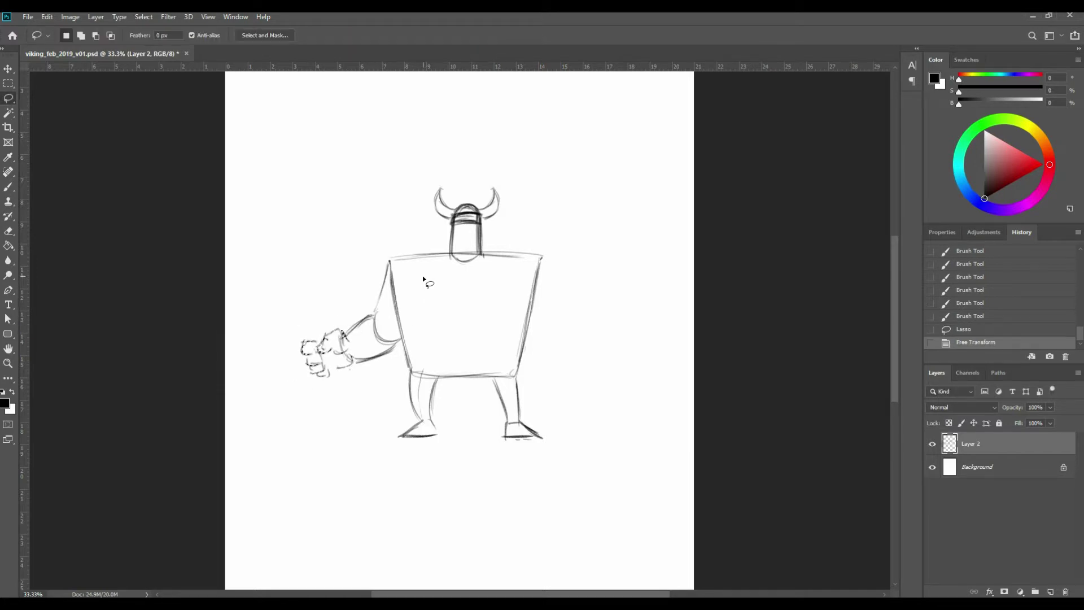
key(ctrl+d)
key(v)
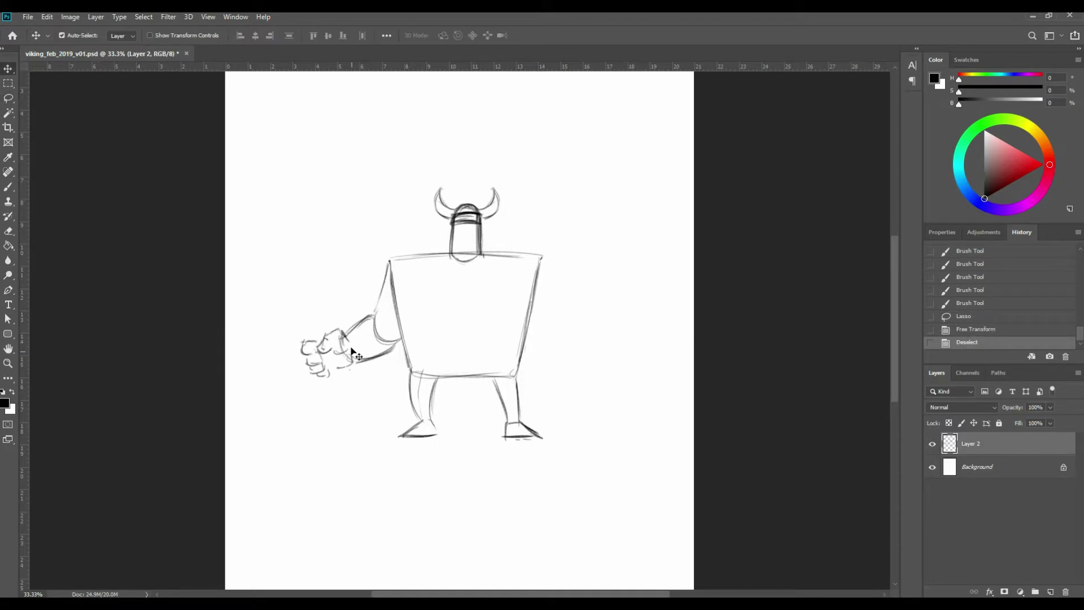
Brush one long edge of a weapon handle running vertically through the left hand, from head height down to foot level.
key(b)
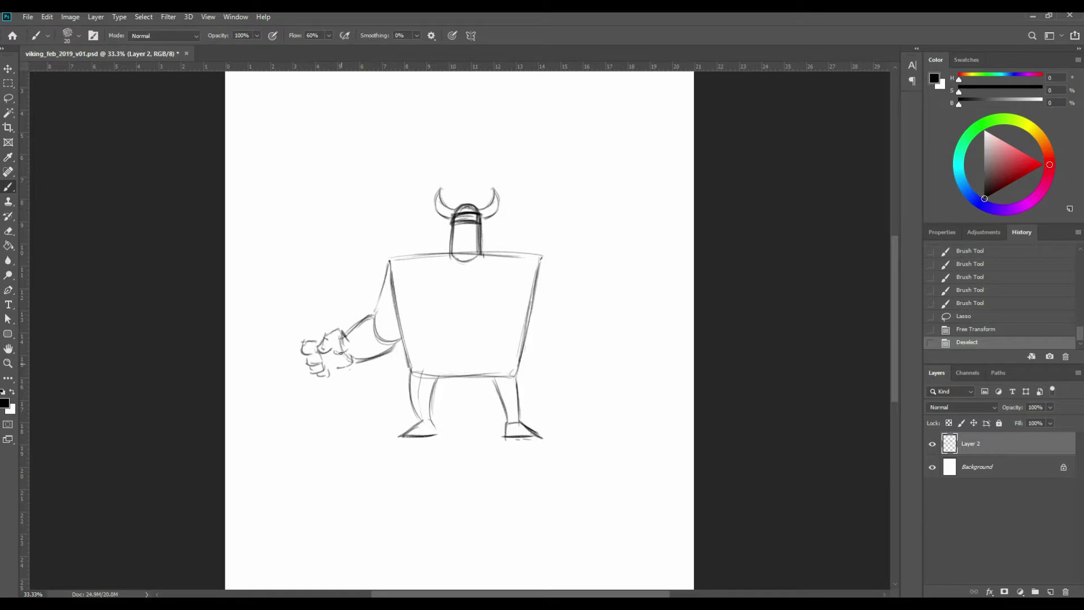
drag(336, 356, 338, 364)
drag(337, 359, 339, 373)
drag(338, 370, 346, 432)
drag(337, 345, 336, 332)
mouse_move(328, 289)
mouse_down()
mouse_move(333, 326)
mouse_move(332, 308)
mouse_up()
drag(332, 218, 329, 263)
drag(330, 226, 334, 305)
drag(333, 248, 334, 325)
drag(331, 243, 333, 337)
drag(330, 282, 347, 427)
drag(340, 382, 350, 433)
mouse_move(332, 238)
mouse_down()
mouse_move(347, 424)
mouse_move(344, 344)
mouse_move(336, 351)
mouse_move(347, 353)
mouse_move(334, 325)
mouse_move(340, 377)
mouse_up()
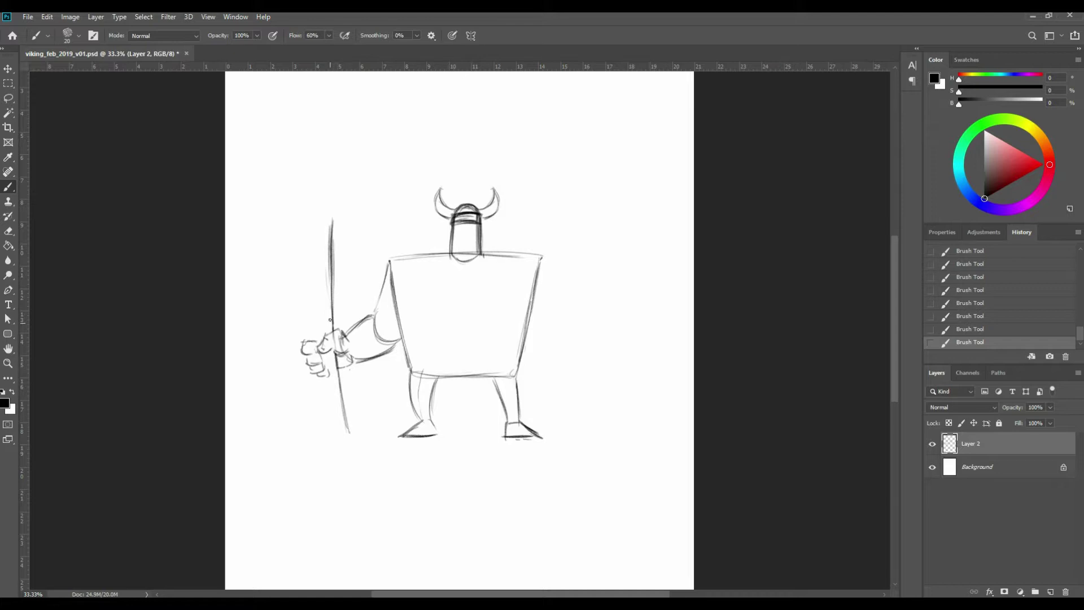
Draw the handle's second long edge and close its lower end with a flared cap.
drag(317, 252, 329, 424)
mouse_move(324, 377)
mouse_down()
mouse_move(325, 438)
mouse_move(351, 434)
mouse_move(325, 413)
mouse_move(327, 438)
mouse_move(349, 412)
mouse_move(352, 436)
mouse_up()
right_click(341, 411)
click(340, 411)
right_click(353, 436)
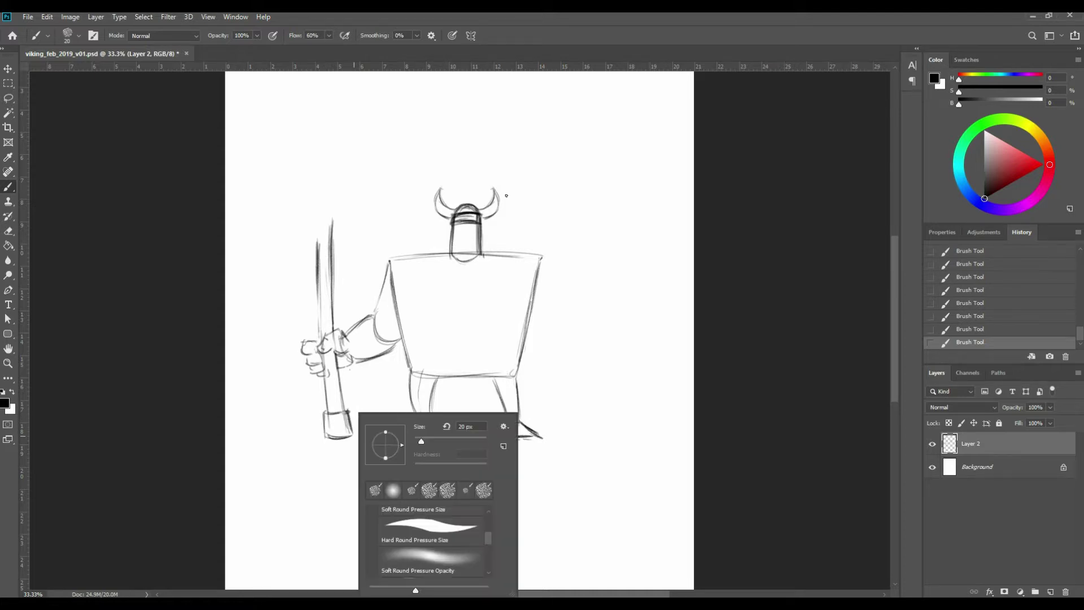
key(Escape)
Sketch a large axe blade to the left of the handle's upper end, with a band where it joins the handle.
drag(315, 276, 329, 274)
drag(339, 219, 333, 280)
mouse_move(317, 210)
mouse_down()
mouse_move(287, 210)
mouse_move(345, 214)
mouse_up()
drag(263, 206, 333, 229)
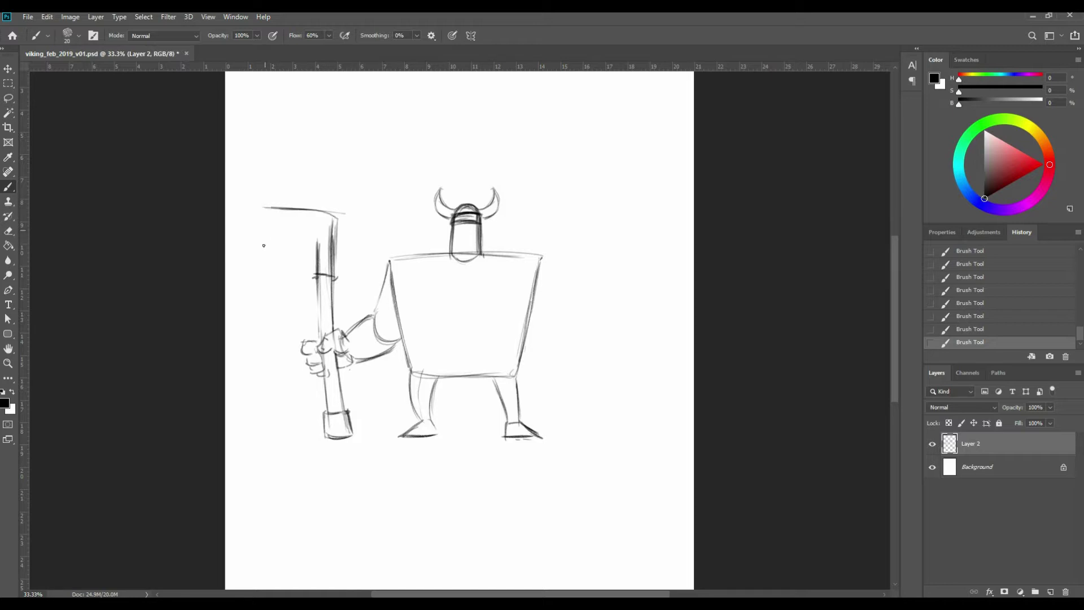
drag(264, 206, 279, 322)
mouse_move(275, 319)
mouse_down()
mouse_move(300, 310)
mouse_move(303, 263)
mouse_move(314, 276)
mouse_up()
right_click(329, 276)
drag(336, 219, 337, 282)
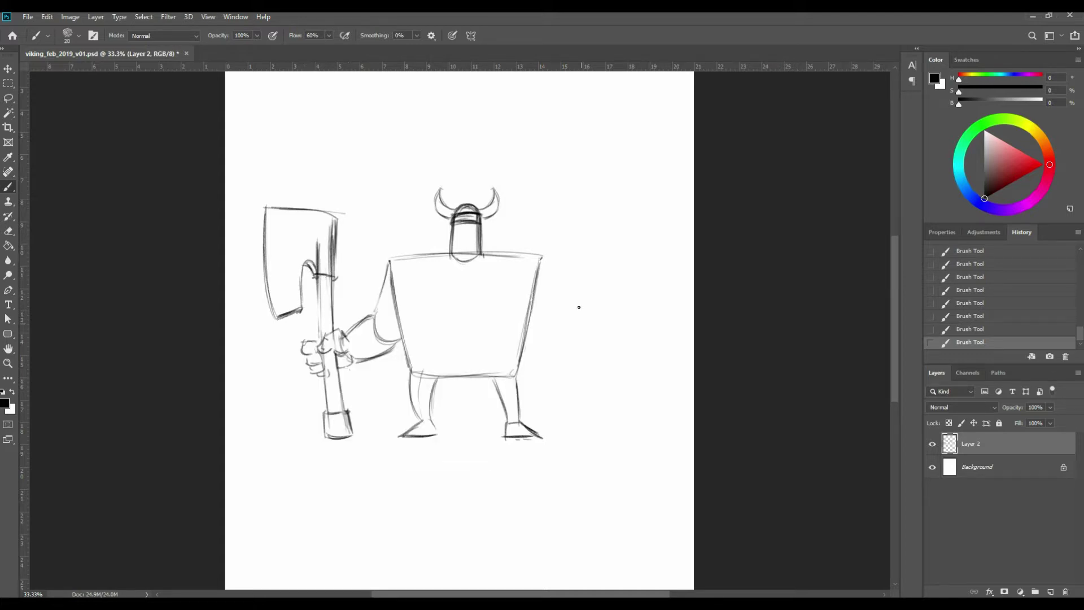
Sketch the right arm bent outward at the elbow with its hand resting on the hip.
drag(541, 259, 593, 306)
mouse_move(540, 261)
mouse_down()
mouse_move(590, 313)
mouse_move(541, 318)
mouse_move(556, 303)
mouse_move(533, 321)
mouse_move(524, 336)
mouse_move(553, 326)
mouse_move(524, 336)
mouse_move(527, 356)
mouse_move(559, 347)
mouse_move(536, 361)
mouse_up()
drag(581, 327, 560, 339)
mouse_move(593, 300)
mouse_down()
mouse_move(597, 322)
mouse_move(561, 336)
mouse_up()
mouse_move(541, 260)
mouse_down()
mouse_move(593, 289)
mouse_move(541, 259)
mouse_move(590, 287)
mouse_up()
drag(535, 314, 551, 302)
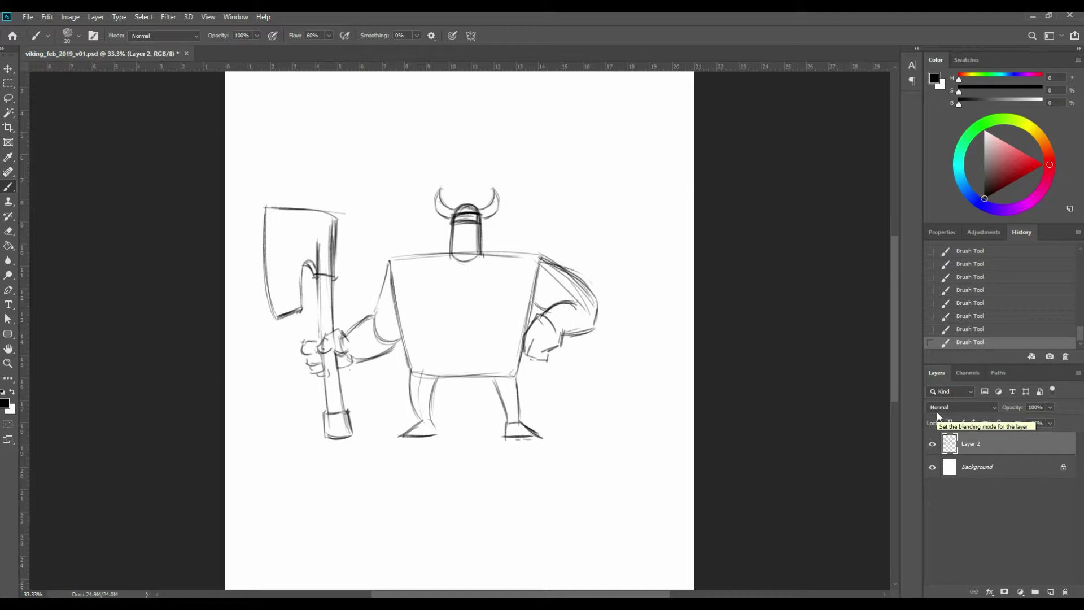
Erase the extra overlapping strokes along the right shoulder and upper arm, leaving a clean outline.
mouse_move(531, 255)
mouse_down()
mouse_move(587, 285)
mouse_move(569, 292)
mouse_move(586, 308)
mouse_up()
key(e)
mouse_move(552, 276)
mouse_down()
mouse_move(584, 306)
mouse_move(550, 264)
mouse_up()
drag(590, 294, 556, 262)
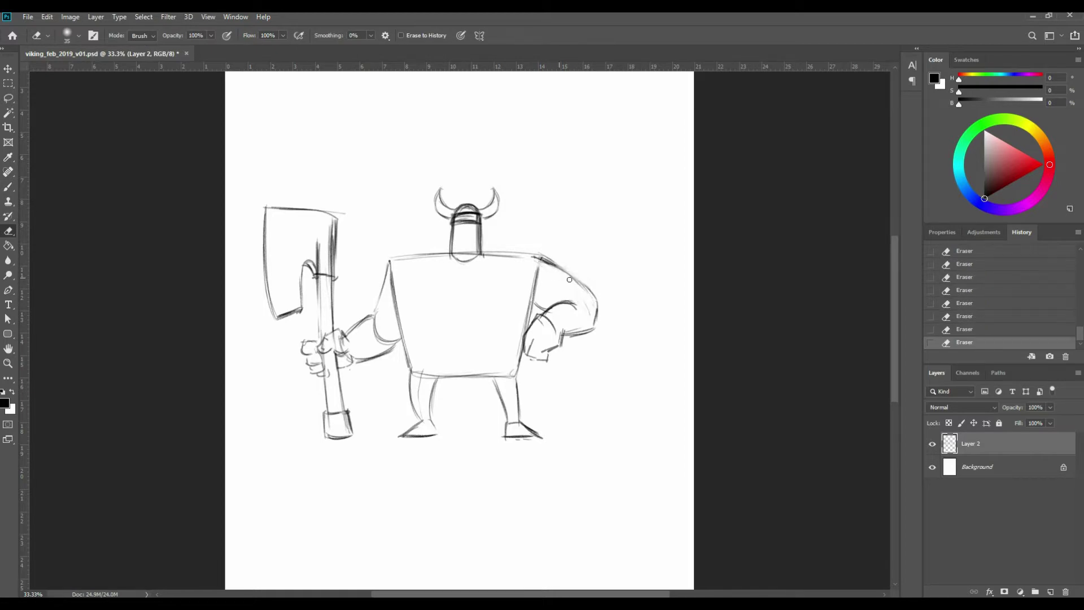
Clean up the right hand and forearm with the Eraser, redrawing the fingers and the elbow outline.
mouse_move(538, 341)
mouse_down()
mouse_move(554, 310)
mouse_move(566, 325)
mouse_move(537, 357)
mouse_up()
key(b)
mouse_move(532, 341)
mouse_down()
mouse_move(526, 357)
mouse_move(525, 333)
mouse_up()
mouse_move(537, 321)
mouse_down()
mouse_move(558, 309)
mouse_move(528, 333)
mouse_up()
key(e)
mouse_move(532, 323)
mouse_down()
mouse_move(526, 334)
mouse_move(542, 335)
mouse_move(593, 327)
mouse_up()
key(b)
drag(596, 327, 592, 310)
Erase stray lines around the left hand and wrist, and redraw the axe handle edges passing through the grip.
key(e)
drag(339, 335, 348, 344)
drag(341, 338, 354, 361)
drag(364, 344, 369, 350)
key(b)
drag(319, 280, 323, 344)
drag(319, 302, 339, 413)
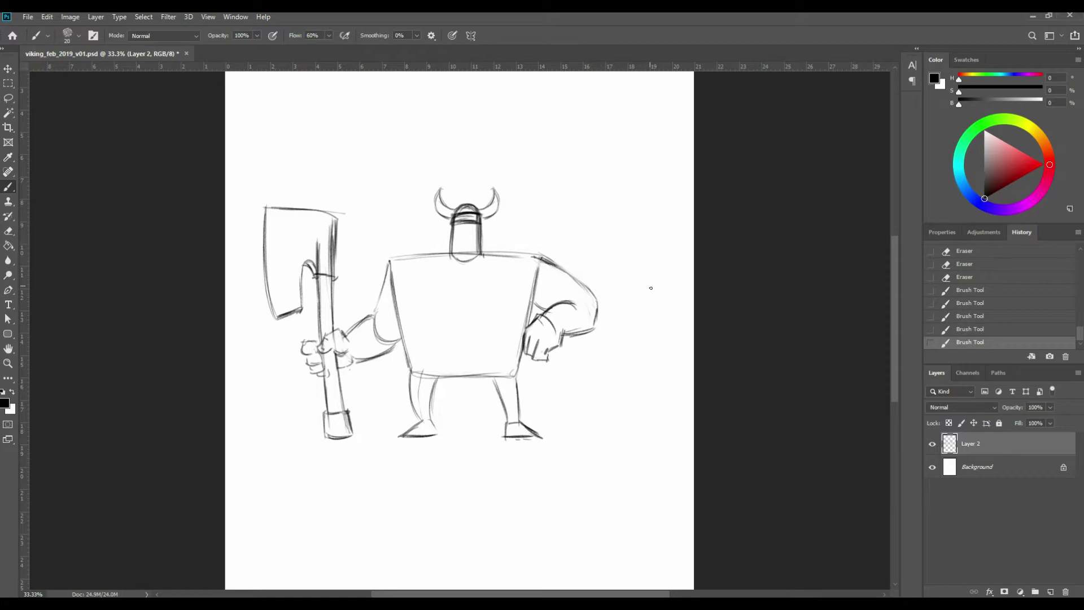
Draw a shaggy fur mantle over the shoulders with a ragged cape blowing behind the right arm, erasing the arm lines under the fur.
mouse_move(388, 271)
mouse_down()
mouse_move(445, 267)
mouse_move(444, 251)
mouse_move(409, 249)
mouse_move(385, 282)
mouse_up()
mouse_move(487, 248)
mouse_down()
mouse_move(538, 251)
mouse_move(500, 269)
mouse_move(516, 283)
mouse_move(584, 294)
mouse_up()
drag(539, 254, 645, 313)
mouse_move(580, 293)
mouse_down()
mouse_move(639, 309)
mouse_move(562, 381)
mouse_move(544, 377)
mouse_move(565, 385)
mouse_up()
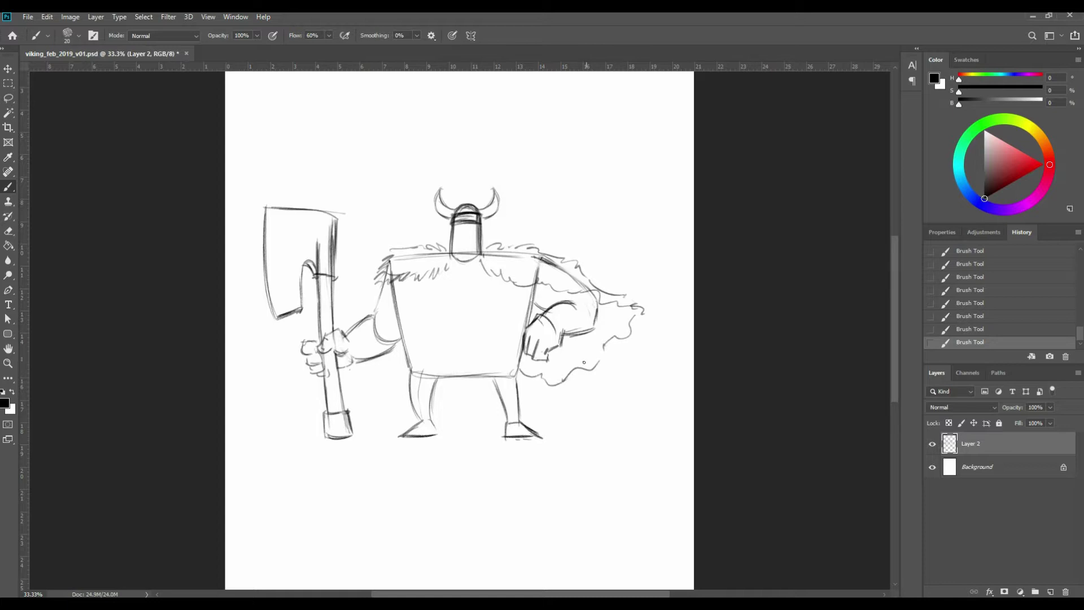
key(e)
mouse_move(572, 276)
mouse_down()
mouse_move(531, 255)
mouse_move(489, 254)
mouse_move(586, 284)
mouse_up()
Draw curved wrap bands across the left forearm from the wrist toward the elbow.
key(b)
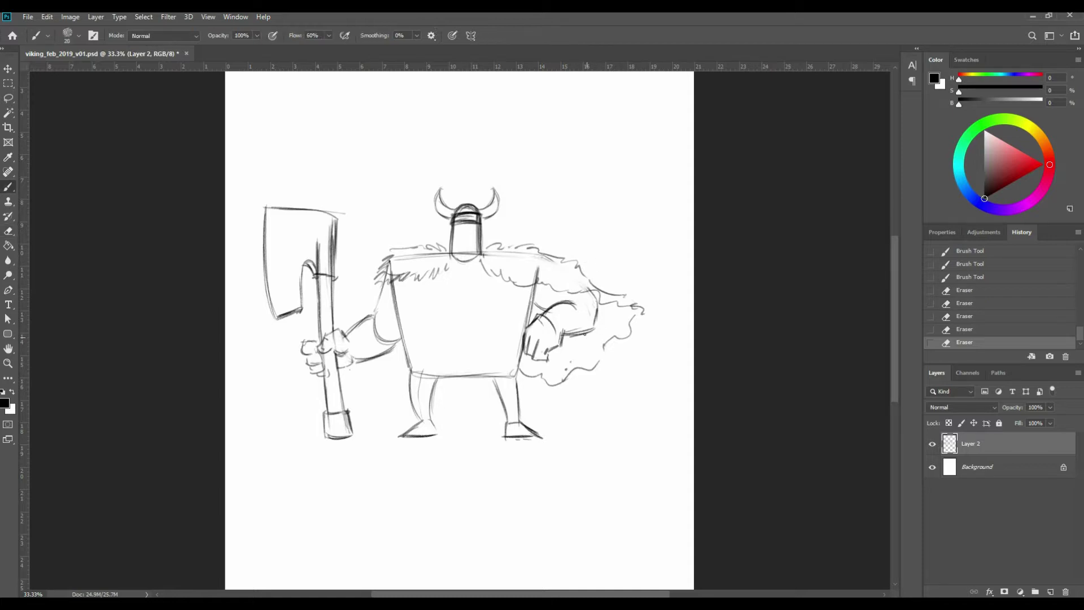
drag(342, 335, 353, 353)
mouse_move(342, 335)
mouse_down()
mouse_move(354, 364)
mouse_move(358, 350)
mouse_up()
drag(345, 334, 360, 360)
mouse_move(349, 339)
mouse_down()
mouse_move(365, 362)
mouse_move(371, 345)
mouse_move(375, 363)
mouse_up()
drag(364, 320, 374, 360)
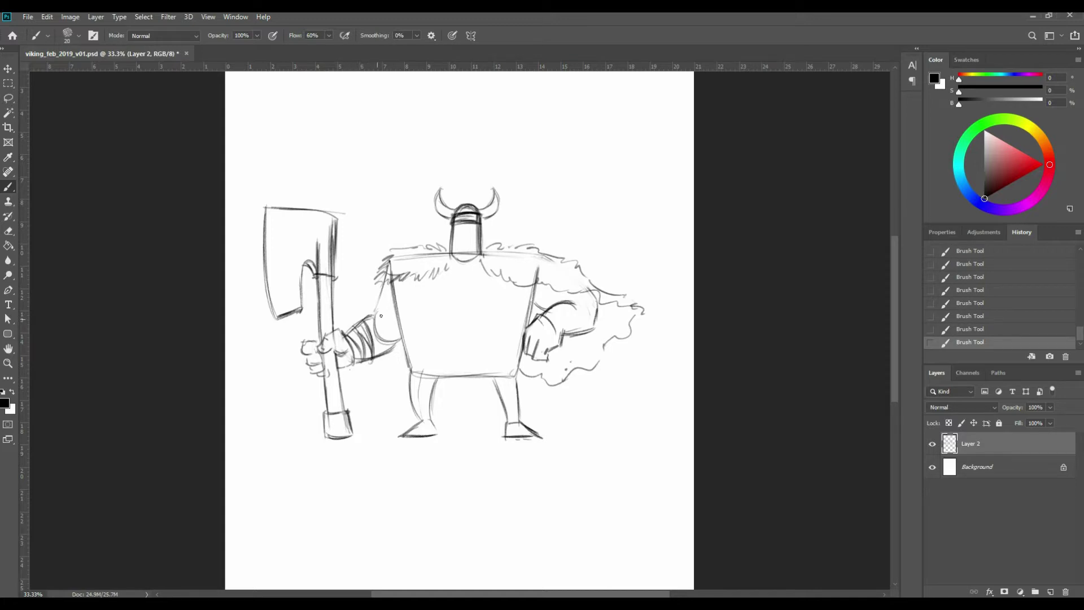
Draw curved wrap bands across the right forearm and a light broken line across the lower chest.
mouse_move(559, 323)
mouse_down()
mouse_move(548, 338)
mouse_move(564, 333)
mouse_up()
mouse_move(566, 339)
mouse_down()
mouse_move(546, 312)
mouse_move(581, 341)
mouse_up()
right_click(588, 317)
click(578, 325)
drag(410, 327, 526, 316)
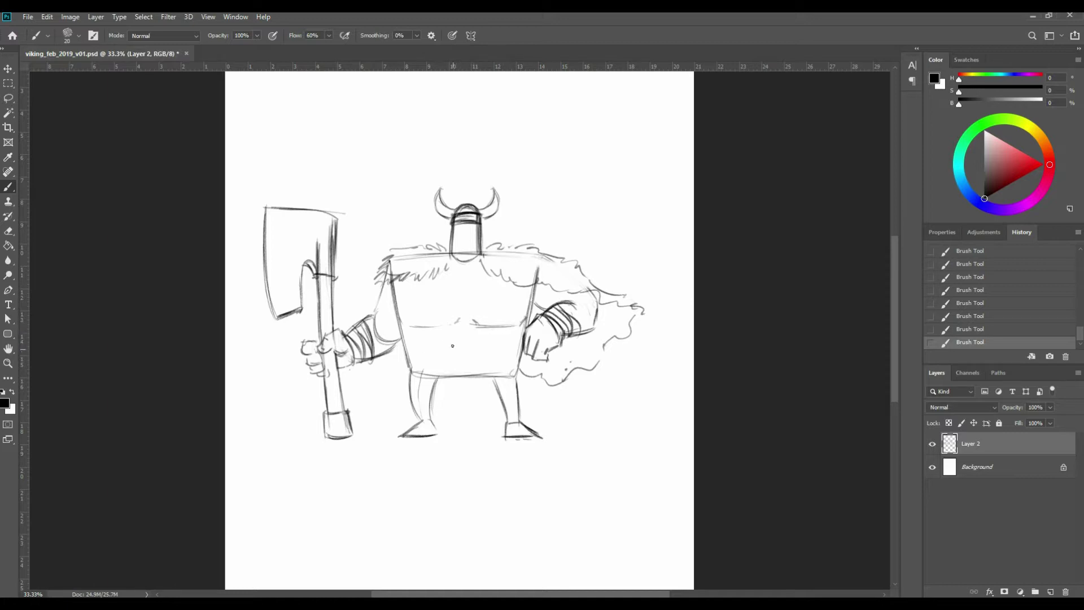
Draw a belt across the waist with a double-outlined rectangular buckle at its center.
mouse_move(447, 353)
mouse_down()
mouse_move(484, 351)
mouse_move(481, 370)
mouse_up()
mouse_move(479, 352)
mouse_down()
mouse_move(478, 371)
mouse_move(453, 357)
mouse_move(472, 357)
mouse_move(450, 367)
mouse_move(407, 354)
mouse_up()
drag(480, 356, 527, 349)
mouse_move(424, 355)
mouse_down()
mouse_move(406, 355)
mouse_move(411, 370)
mouse_up()
drag(479, 367, 518, 366)
drag(482, 368, 518, 365)
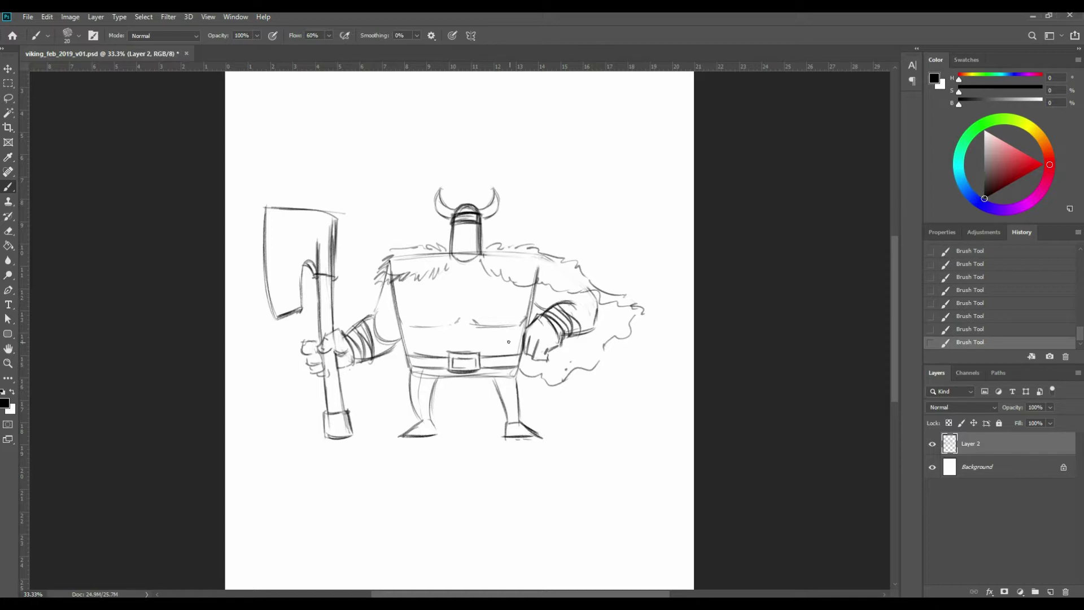
Erase the horizontal chest line above the belt.
key(e)
mouse_move(460, 323)
mouse_down()
mouse_move(418, 325)
mouse_move(471, 325)
mouse_up()
mouse_move(471, 325)
mouse_down()
mouse_move(480, 337)
mouse_move(517, 329)
mouse_move(473, 334)
mouse_move(515, 308)
mouse_up()
key(b)
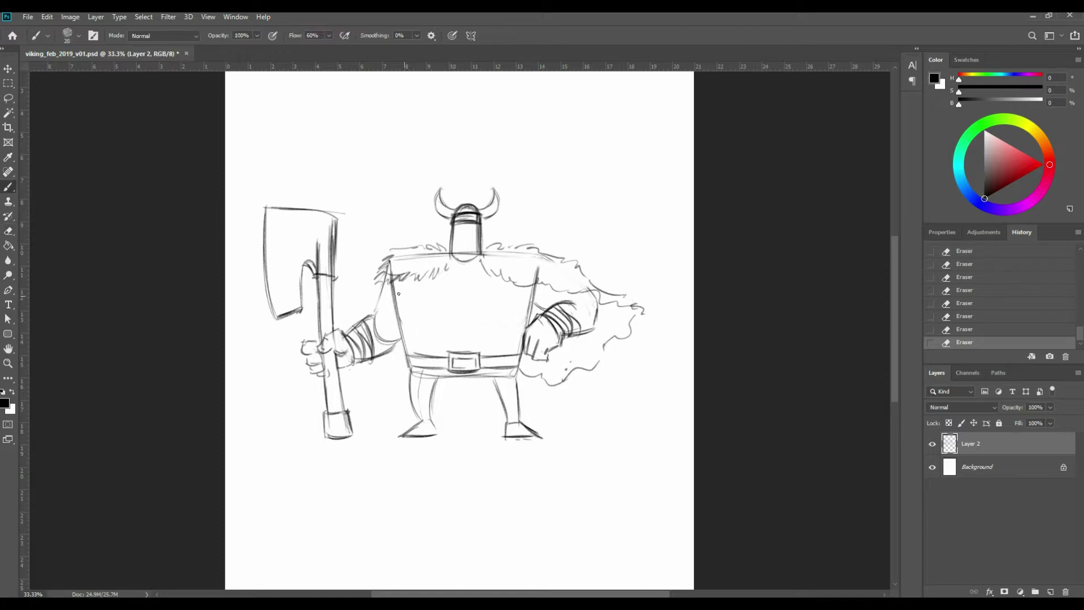
Add fur tufts at the left shoulder, darken the torso sides down to the belt, and erase stray lines around them.
mouse_move(379, 291)
mouse_down()
mouse_move(407, 355)
mouse_move(401, 332)
mouse_up()
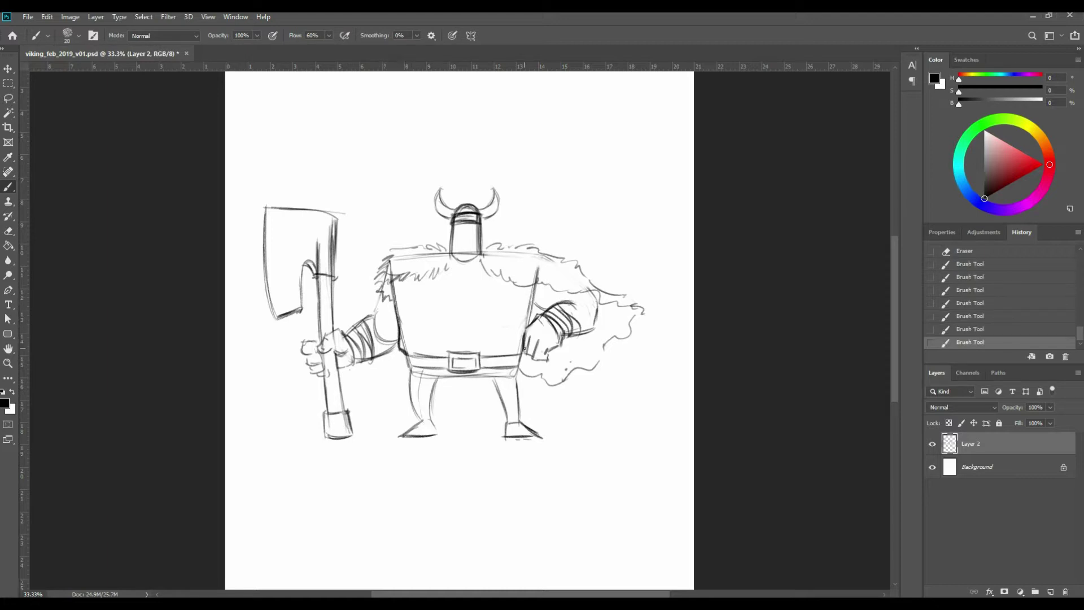
drag(532, 289, 530, 329)
key(e)
drag(404, 328, 402, 344)
mouse_move(401, 312)
mouse_down()
mouse_move(401, 334)
mouse_move(421, 343)
mouse_up()
mouse_move(520, 310)
mouse_down()
mouse_move(503, 319)
mouse_move(486, 307)
mouse_up()
drag(482, 304, 474, 298)
drag(388, 283, 391, 290)
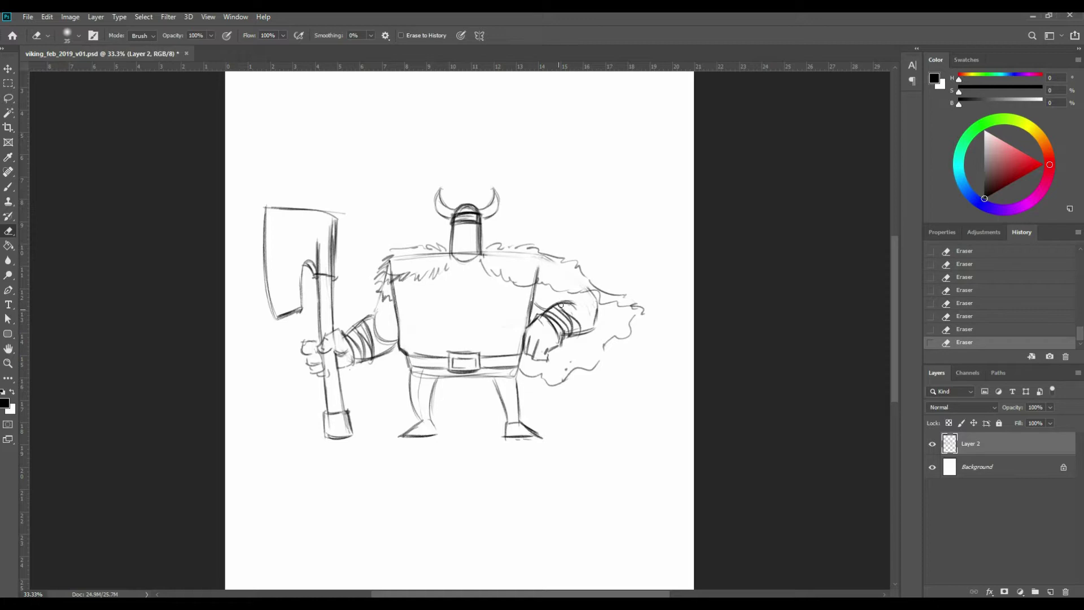
Draw the ragged lower edge of a beard on the chest below the chin.
key(b)
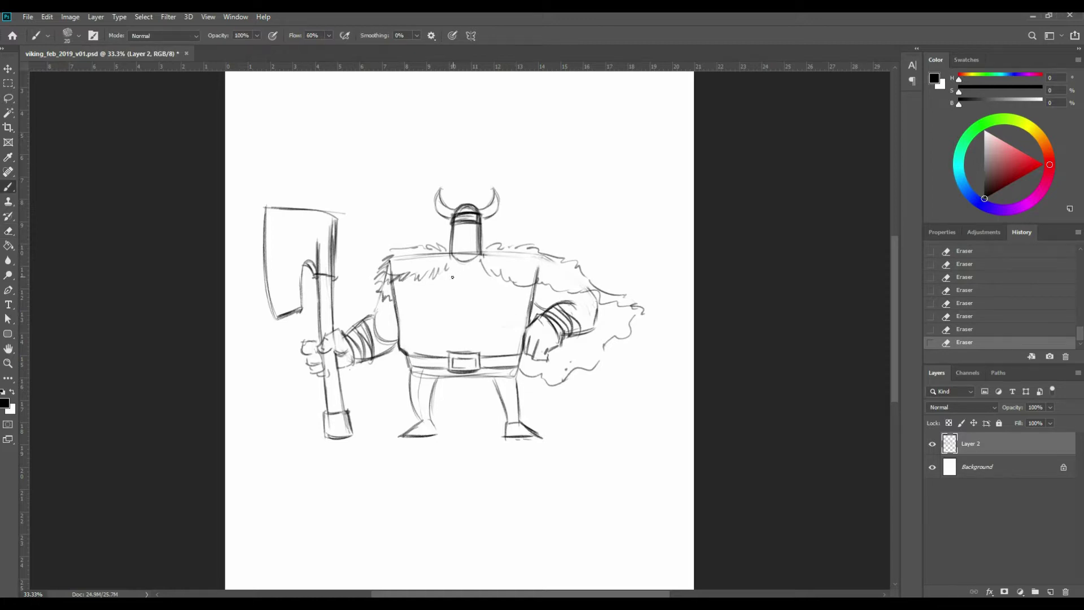
drag(440, 282, 441, 281)
drag(439, 278, 451, 288)
mouse_move(450, 288)
mouse_down()
mouse_move(479, 298)
mouse_move(488, 283)
mouse_up()
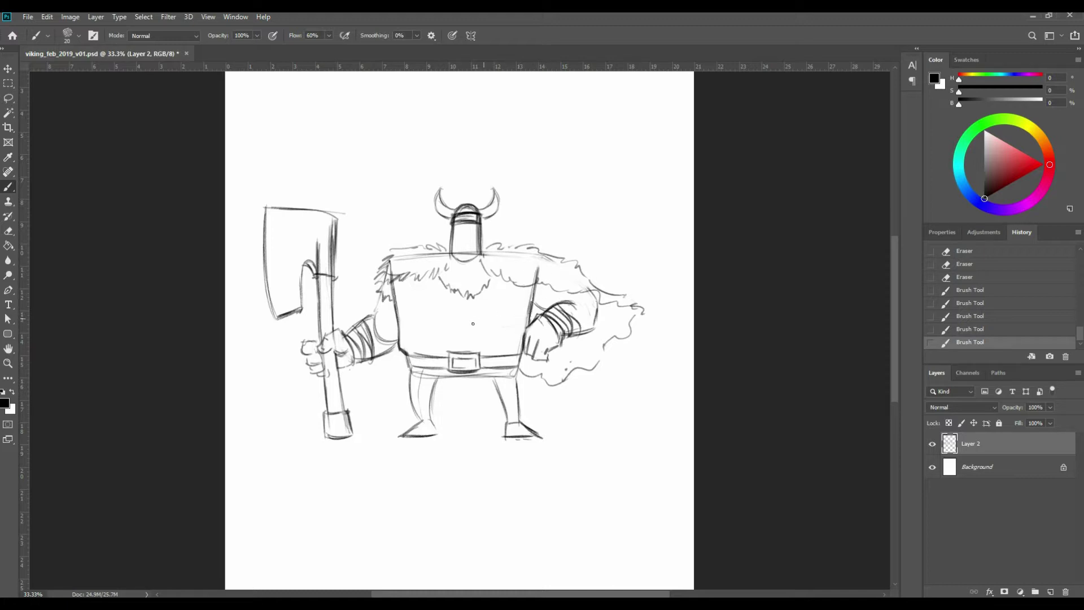
Erase the construction lines crossing the chin, the shoulders under the fur, and the upper legs.
key(e)
drag(455, 253, 475, 253)
drag(457, 252, 475, 250)
drag(407, 257, 436, 255)
drag(410, 257, 560, 266)
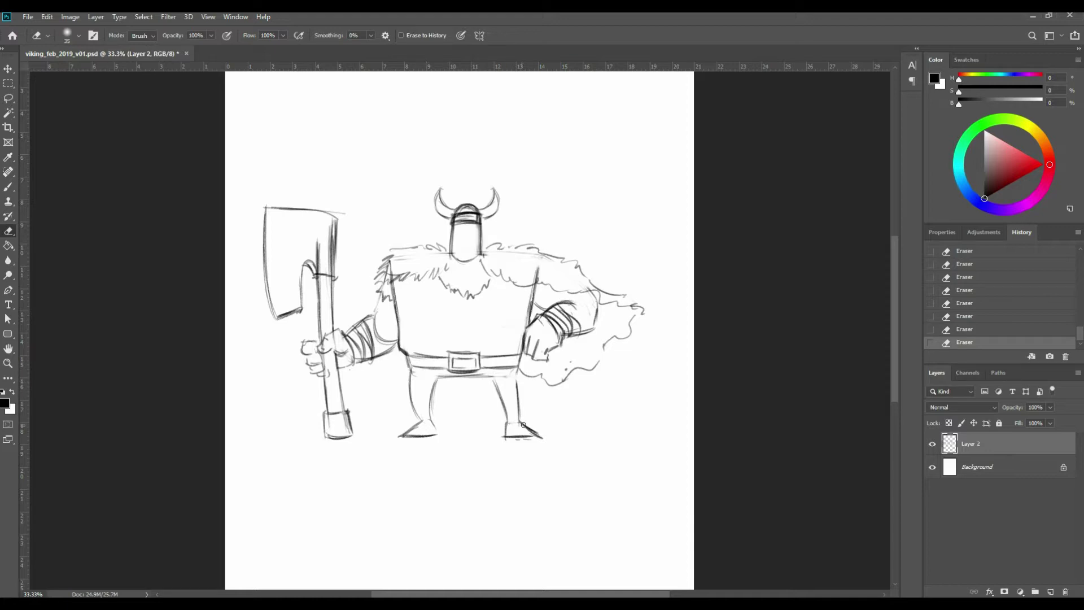
Draw crossed wraps around both ankles and clean up the right shoe outline with the Eraser.
key(b)
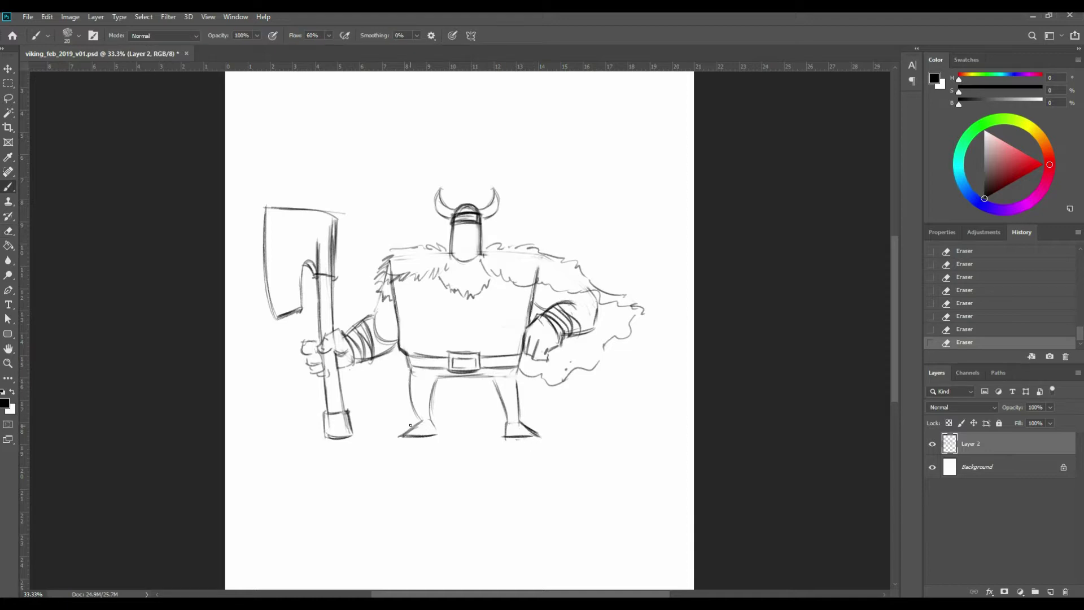
drag(418, 421, 431, 401)
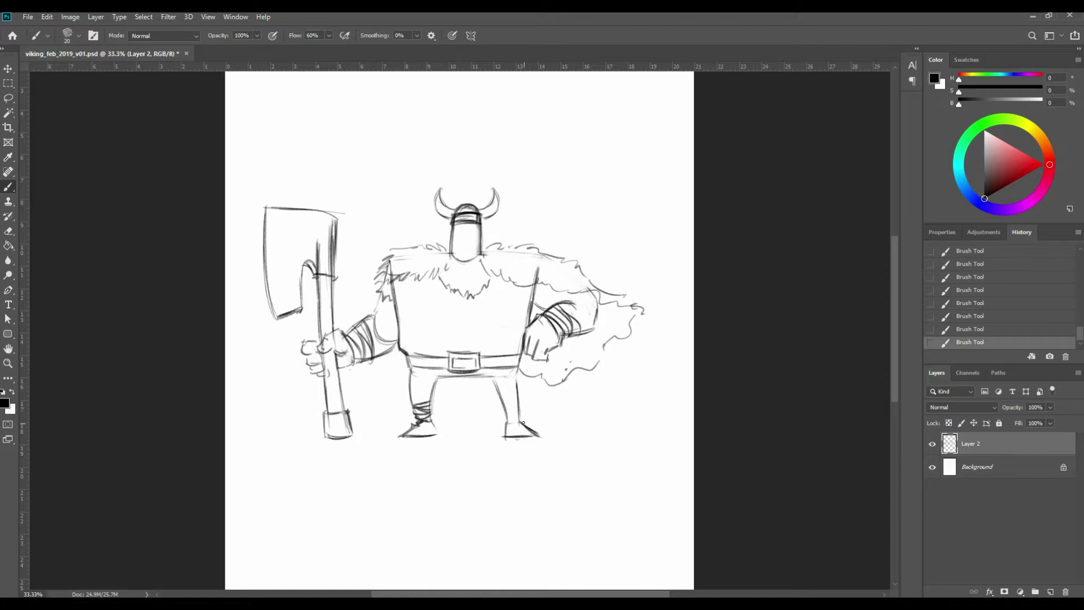
key(e)
drag(519, 421, 526, 425)
mouse_move(525, 428)
mouse_down()
mouse_move(535, 435)
mouse_move(504, 422)
mouse_up()
key(b)
drag(506, 415, 521, 412)
drag(503, 415, 520, 406)
drag(503, 409, 518, 402)
drag(492, 375, 502, 398)
key(e)
drag(542, 433, 543, 437)
key(b)
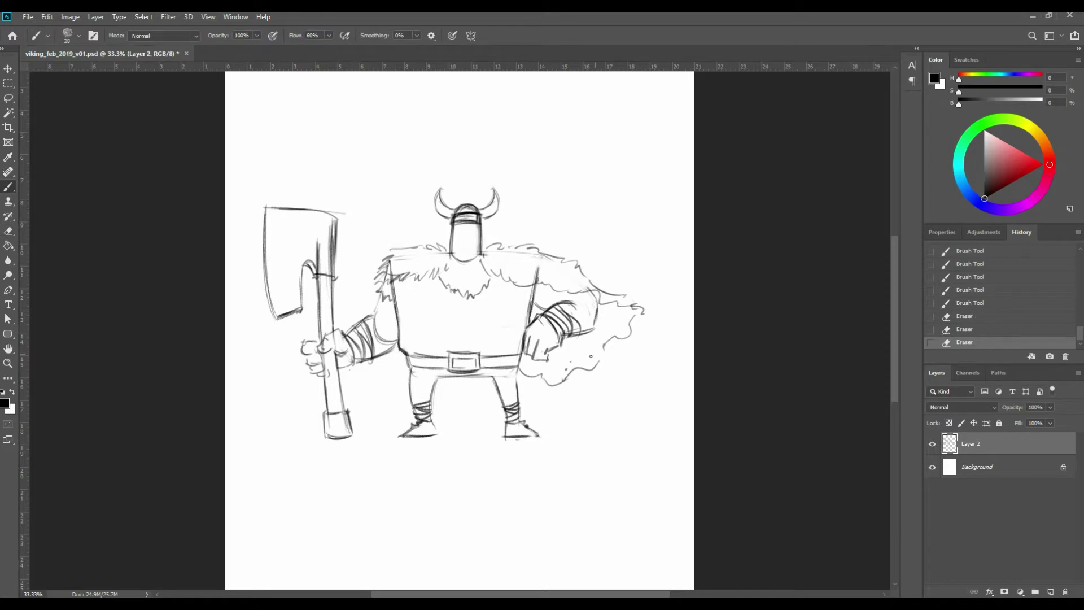
Erase the rough upper fingers of the hand gripping the axe and redraw them as rounded shapes.
key(e)
drag(310, 342, 305, 358)
drag(303, 347, 307, 363)
drag(306, 355, 303, 351)
key(b)
mouse_move(302, 353)
mouse_down()
mouse_move(307, 362)
mouse_move(324, 352)
mouse_move(316, 374)
mouse_move(310, 357)
mouse_move(326, 358)
mouse_move(315, 370)
mouse_up()
key(e)
key(b)
drag(317, 369, 318, 367)
key(b)
drag(314, 364, 318, 369)
drag(316, 365, 319, 372)
drag(317, 370, 322, 371)
Erase the stray lines under the axe grip and redraw the lowest finger.
key(e)
drag(323, 367, 324, 370)
drag(323, 368, 319, 375)
key(b)
drag(317, 371, 319, 378)
drag(318, 374, 320, 381)
drag(319, 376, 322, 379)
key(e)
key(b)
drag(320, 374, 322, 379)
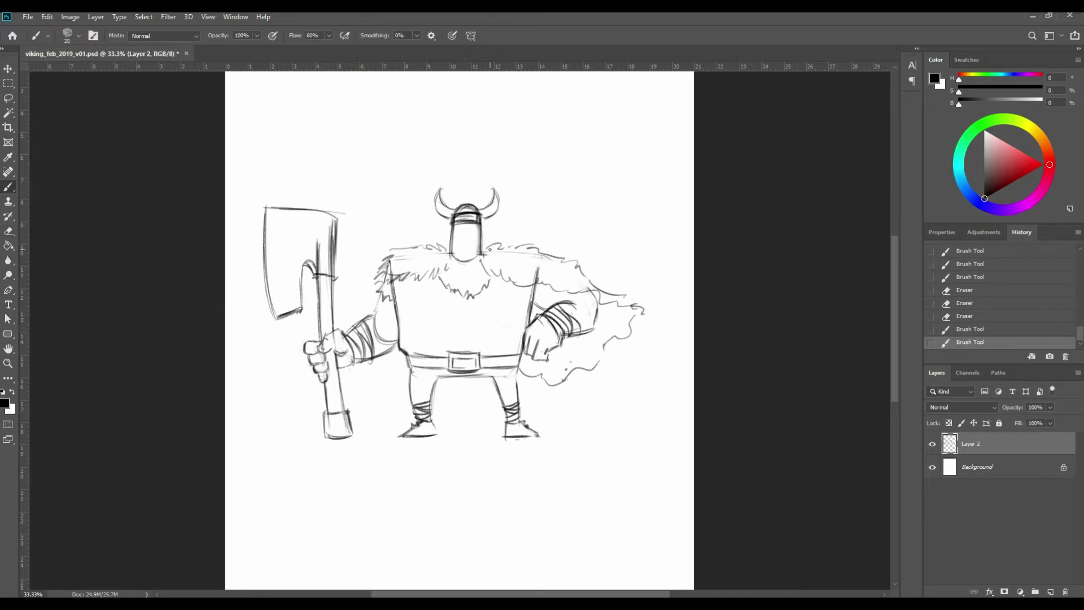
Erase the handle lines inside the axe head and the overshooting line at its upper corner.
key(e)
mouse_move(316, 265)
mouse_down()
mouse_move(316, 237)
mouse_move(330, 224)
mouse_up()
drag(331, 265, 331, 225)
drag(332, 265, 332, 224)
mouse_move(331, 225)
mouse_down()
mouse_move(328, 272)
mouse_move(339, 211)
mouse_up()
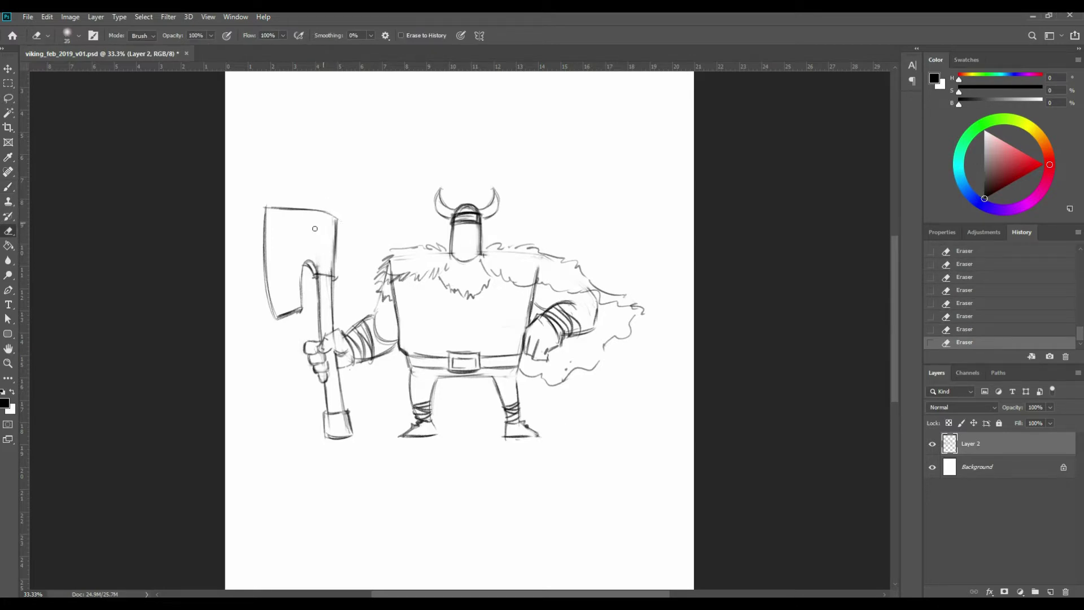
Clean up the axe blade's lower tip and outer edge, and erase stray lines near the top of the handle.
drag(283, 322, 299, 313)
key(b)
mouse_move(284, 318)
mouse_down()
mouse_move(303, 305)
mouse_move(268, 307)
mouse_move(267, 285)
mouse_up()
key(e)
mouse_move(267, 299)
mouse_down()
mouse_move(267, 282)
mouse_move(328, 299)
mouse_move(335, 285)
mouse_up()
mouse_move(336, 316)
mouse_down()
mouse_move(336, 275)
mouse_move(325, 262)
mouse_move(332, 268)
mouse_move(333, 274)
mouse_up()
Draw a collar where the handle meets the axe head, erasing leftover lines and darkening the notch curve.
key(b)
mouse_move(315, 276)
mouse_down()
mouse_move(338, 279)
mouse_move(317, 269)
mouse_move(324, 261)
mouse_up()
key(e)
drag(327, 263, 332, 238)
mouse_move(333, 236)
mouse_down()
mouse_move(332, 257)
mouse_move(313, 274)
mouse_up()
key(b)
drag(310, 267, 312, 277)
drag(309, 264, 331, 310)
Erase the rough top of the axe's pommel and redraw it as a clean cylindrical cap.
key(e)
click(328, 413)
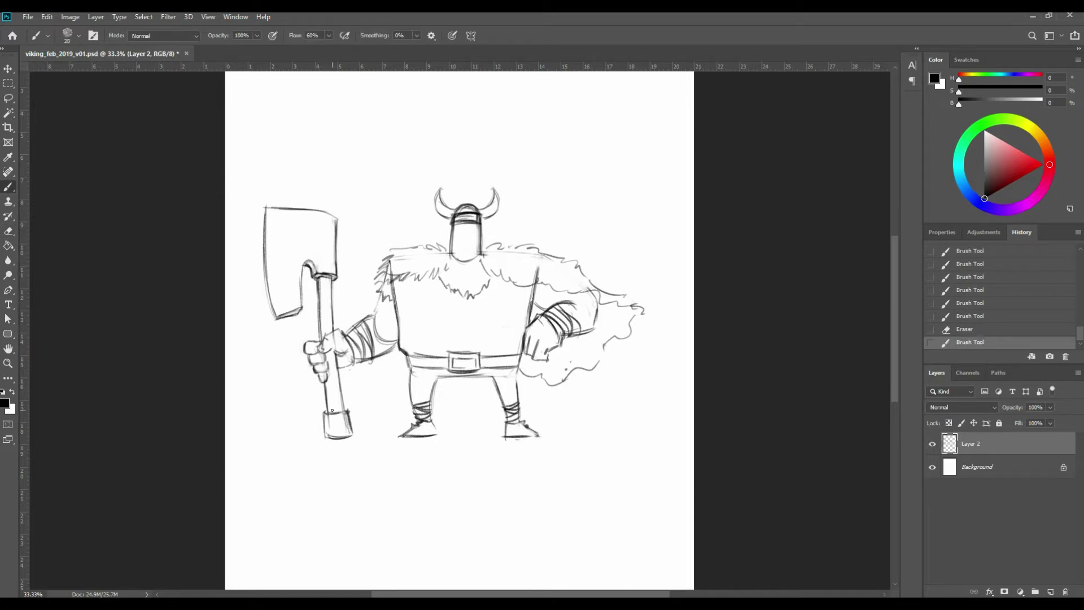
key(e)
click(326, 413)
drag(328, 412, 343, 410)
drag(339, 411, 349, 427)
mouse_move(330, 416)
mouse_down()
mouse_move(332, 425)
mouse_move(329, 410)
mouse_up()
key(b)
drag(324, 411, 328, 409)
drag(325, 411, 329, 411)
mouse_move(346, 406)
mouse_down()
mouse_move(351, 428)
mouse_move(322, 435)
mouse_up()
Erase a stray mark in the gripping hand and add knuckle and finger detail lines.
key(e)
drag(321, 350, 321, 349)
key(b)
drag(325, 345, 325, 345)
drag(321, 345, 324, 345)
drag(320, 347, 323, 349)
drag(322, 349, 318, 361)
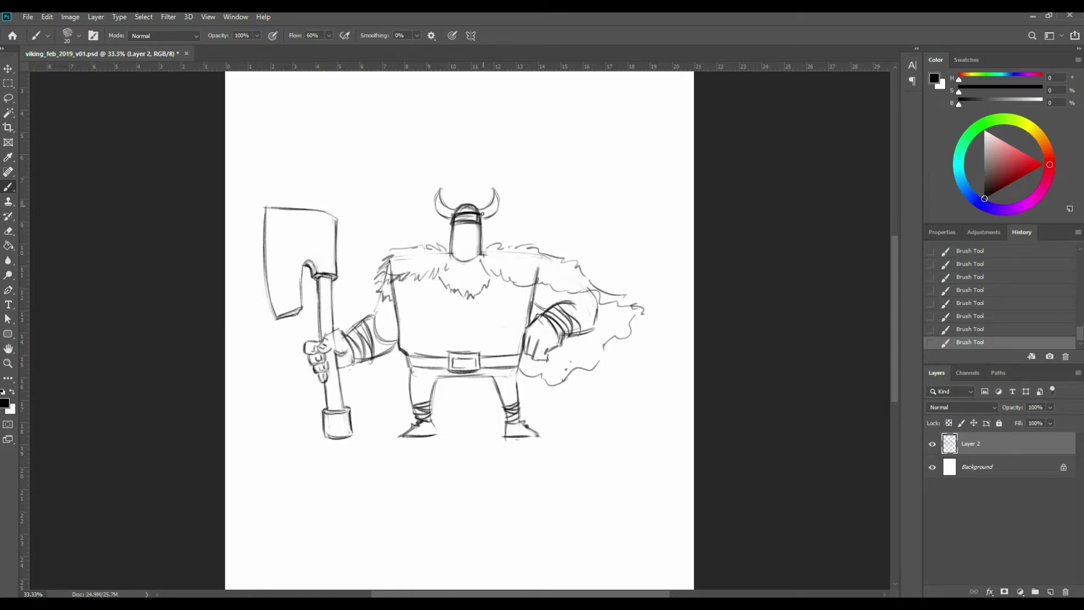
Lighten the head's side and the helmet band with the Eraser, then redraw the helmet's lower rim.
key(e)
drag(477, 229, 477, 255)
mouse_move(478, 236)
mouse_down()
mouse_move(478, 255)
mouse_move(483, 247)
mouse_up()
mouse_move(483, 226)
mouse_down()
mouse_move(484, 243)
mouse_move(477, 214)
mouse_move(461, 211)
mouse_up()
key(b)
drag(451, 223, 452, 218)
drag(450, 225, 461, 223)
drag(454, 224, 482, 224)
drag(480, 223, 483, 224)
Erase the torso and shoulder lines showing through the fur on the left shoulder.
key(e)
drag(393, 264, 394, 277)
drag(386, 259, 391, 278)
drag(388, 271, 399, 279)
drag(395, 266, 398, 261)
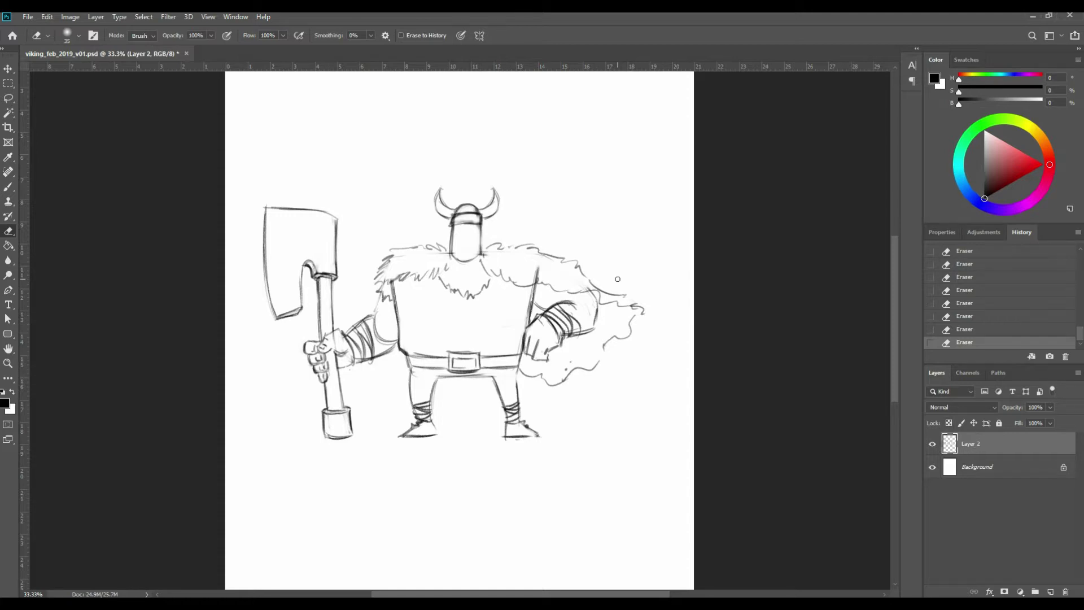
Redraw both helmet horns with thicker, darker curved outlines.
key(ctrl+plus)
mouse_move(562, 210)
mouse_down()
mouse_move(570, 296)
mouse_move(573, 283)
mouse_up()
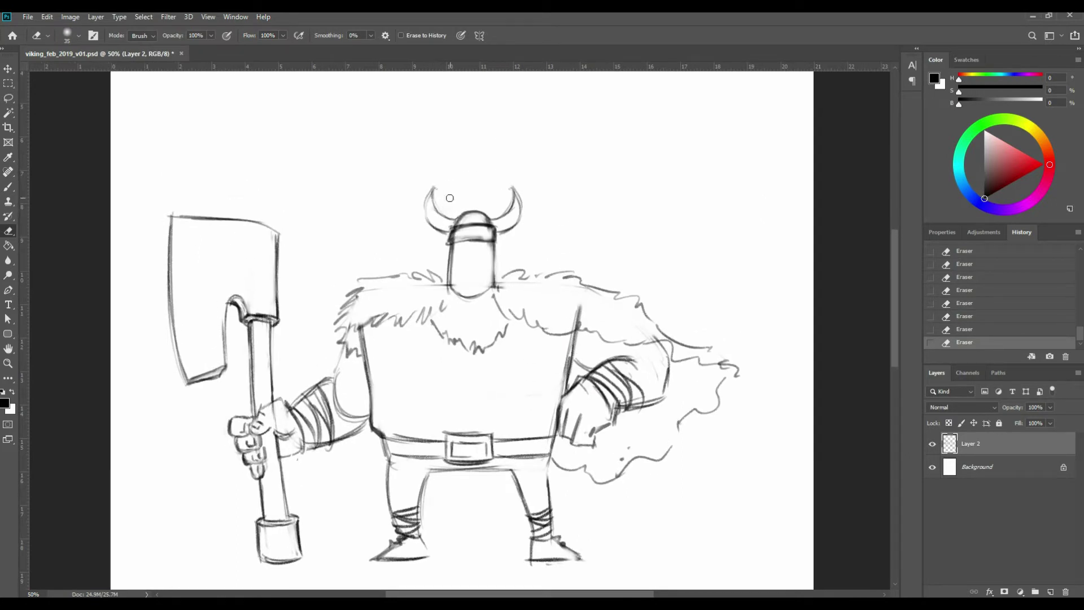
key(b)
drag(435, 207, 431, 191)
drag(432, 189, 451, 218)
mouse_move(439, 213)
mouse_down()
mouse_move(460, 220)
mouse_move(433, 189)
mouse_move(429, 207)
mouse_up()
drag(430, 191, 425, 212)
mouse_move(490, 220)
mouse_down()
mouse_move(508, 213)
mouse_move(514, 189)
mouse_move(523, 216)
mouse_move(498, 233)
mouse_move(520, 221)
mouse_up()
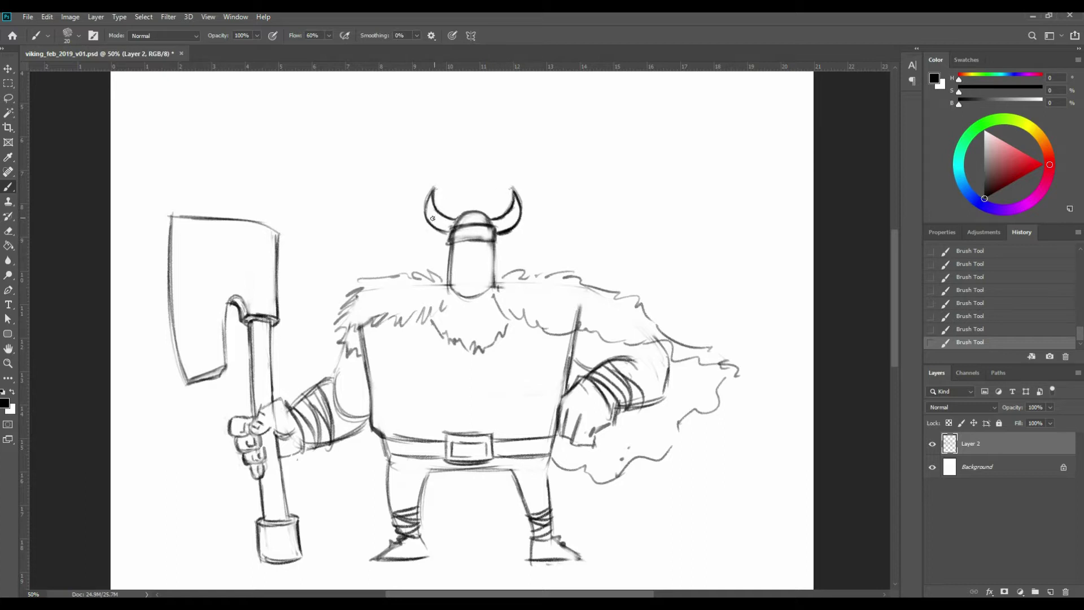
drag(432, 226, 455, 236)
Trim the horn tips and outer edges with the Eraser to sharpen the points.
key(e)
mouse_move(510, 187)
mouse_down()
mouse_move(506, 201)
mouse_move(515, 189)
mouse_up()
mouse_move(517, 190)
mouse_down()
mouse_move(525, 209)
mouse_move(515, 191)
mouse_up()
drag(523, 206, 514, 190)
mouse_move(520, 203)
mouse_down()
mouse_move(505, 178)
mouse_move(427, 198)
mouse_move(438, 178)
mouse_move(437, 197)
mouse_move(452, 197)
mouse_up()
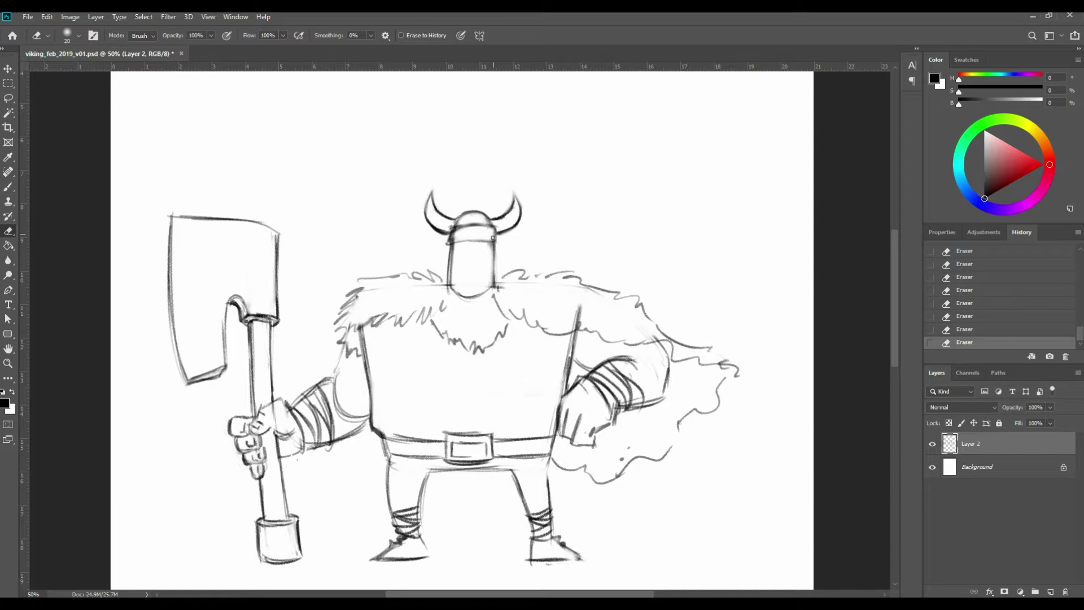
Erase the rough helmet edge and redraw the dome and curved brim with darker lines.
mouse_move(455, 236)
mouse_down()
mouse_move(451, 280)
mouse_move(496, 246)
mouse_move(497, 233)
mouse_move(446, 244)
mouse_up()
key(b)
drag(450, 230, 445, 243)
mouse_move(463, 237)
mouse_down()
mouse_move(497, 241)
mouse_move(493, 223)
mouse_up()
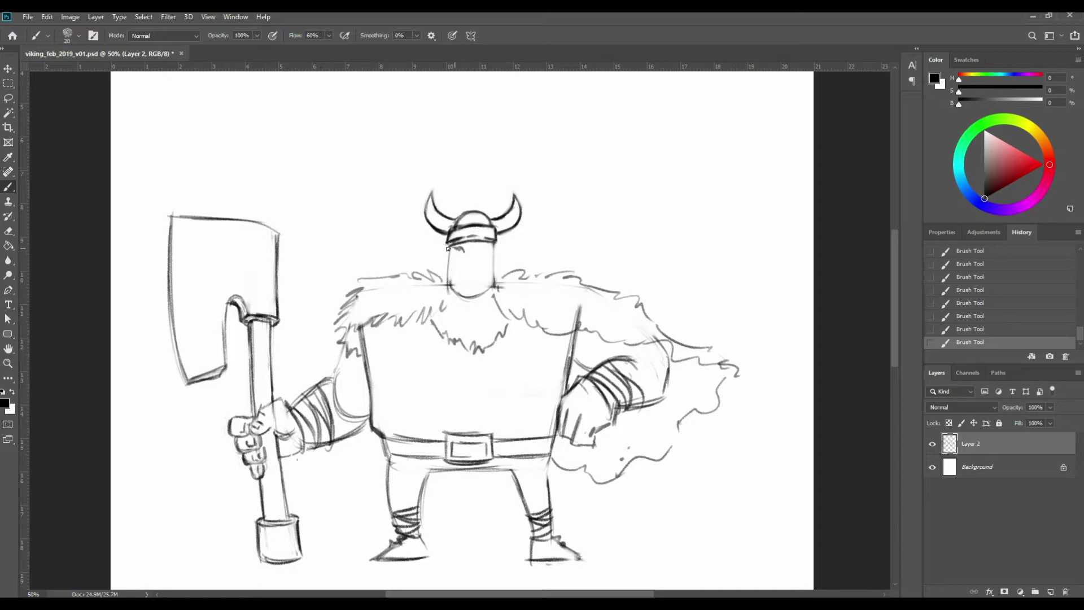
Draw the eyebrows, eyes, nose, and a long drooping moustache with tied ends over the beard.
drag(447, 256, 460, 256)
drag(482, 242, 497, 258)
mouse_move(465, 268)
mouse_down()
mouse_move(445, 283)
mouse_move(440, 306)
mouse_move(458, 297)
mouse_move(441, 303)
mouse_move(489, 307)
mouse_up()
mouse_move(479, 268)
mouse_down()
mouse_move(497, 310)
mouse_move(441, 307)
mouse_move(438, 338)
mouse_move(448, 313)
mouse_move(442, 339)
mouse_up()
mouse_move(465, 272)
mouse_down()
mouse_move(452, 288)
mouse_move(496, 332)
mouse_move(507, 319)
mouse_move(504, 333)
mouse_up()
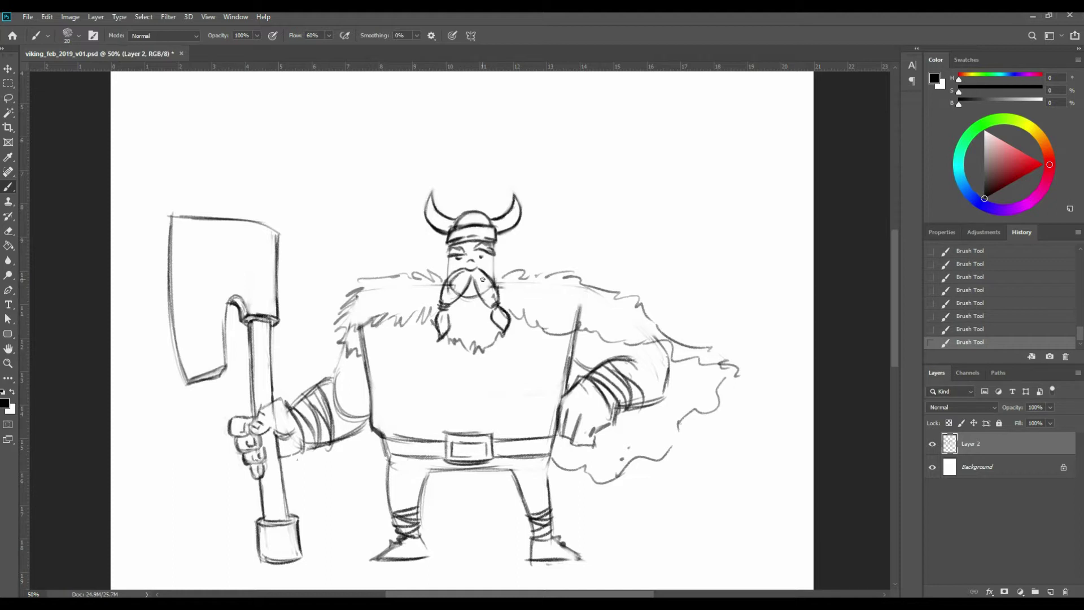
Erase the head outline and fur lines overlapping the moustache, and clear the old chin line beneath it.
key(e)
mouse_move(442, 297)
mouse_down()
mouse_move(447, 285)
mouse_move(455, 295)
mouse_move(445, 292)
mouse_move(490, 287)
mouse_move(485, 279)
mouse_up()
drag(505, 316, 448, 317)
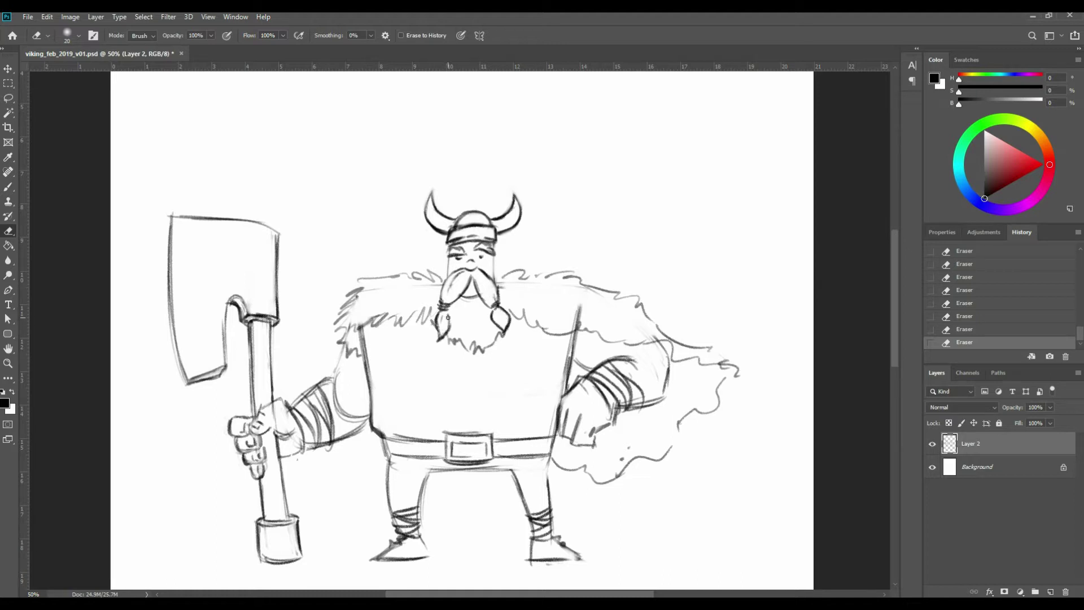
mouse_move(495, 291)
mouse_down()
mouse_move(483, 273)
mouse_move(464, 290)
mouse_up()
key(b)
mouse_move(462, 295)
mouse_down()
mouse_move(477, 296)
mouse_move(464, 297)
mouse_up()
key(e)
drag(473, 297, 467, 298)
drag(477, 296, 465, 295)
drag(477, 292, 480, 297)
Draw a small mouth beneath the moustache and darken the moustache's upper inner edges.
key(b)
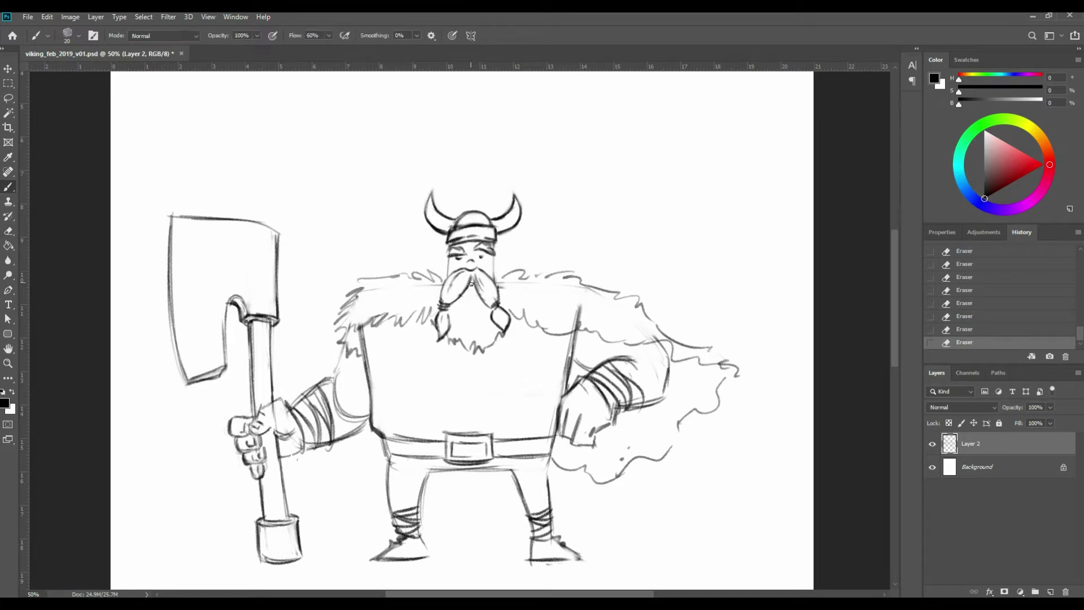
drag(474, 288, 475, 288)
drag(475, 288, 477, 287)
drag(477, 287, 477, 287)
drag(471, 281, 475, 280)
drag(479, 279, 490, 277)
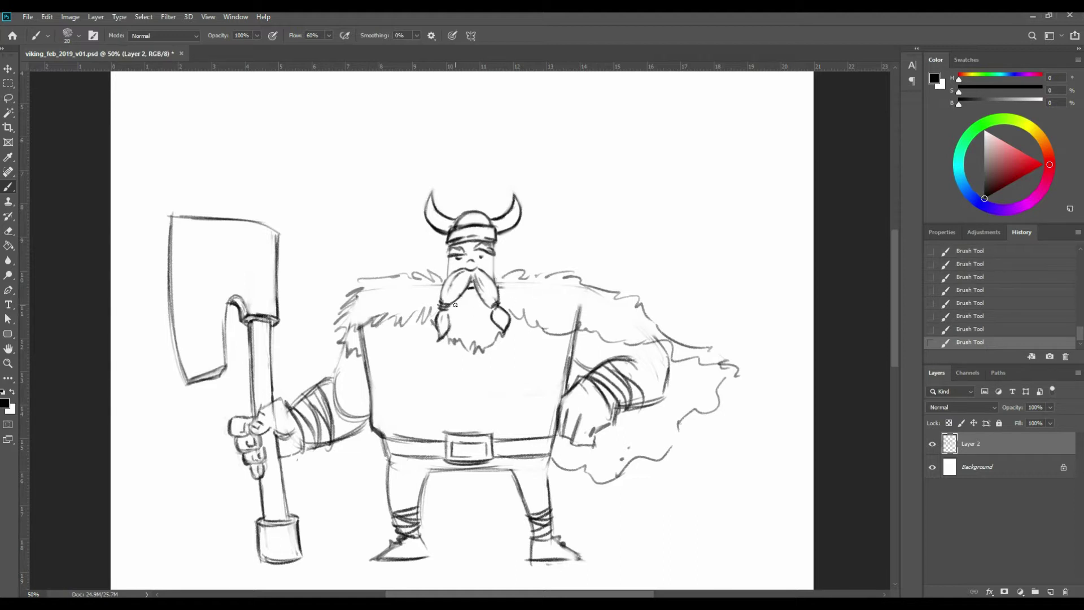
mouse_move(464, 314)
mouse_down()
mouse_move(478, 327)
mouse_move(490, 312)
mouse_up()
key(e)
click(459, 316)
click(462, 325)
click(465, 322)
click(469, 323)
click(471, 324)
click(471, 321)
click(456, 306)
click(454, 305)
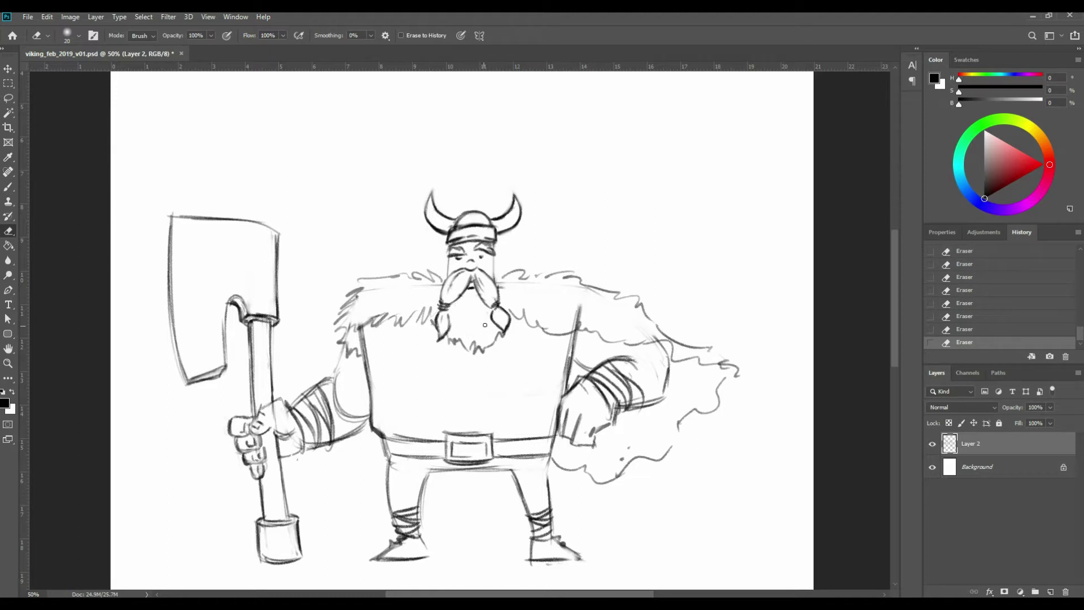
Draw a long tapering beard braid ending in a tied tuft below the mouth, and erase the old beard lines overlapping it.
key(b)
drag(459, 317, 462, 326)
drag(455, 311, 462, 335)
mouse_move(454, 309)
mouse_down()
mouse_move(470, 378)
mouse_move(490, 324)
mouse_move(476, 364)
mouse_up()
mouse_move(485, 316)
mouse_down()
mouse_move(459, 397)
mouse_move(470, 416)
mouse_move(476, 377)
mouse_move(487, 391)
mouse_move(479, 377)
mouse_move(471, 385)
mouse_up()
key(e)
drag(476, 343, 476, 365)
mouse_move(475, 336)
mouse_down()
mouse_move(468, 358)
mouse_move(474, 350)
mouse_up()
drag(478, 341, 483, 349)
drag(479, 341, 476, 354)
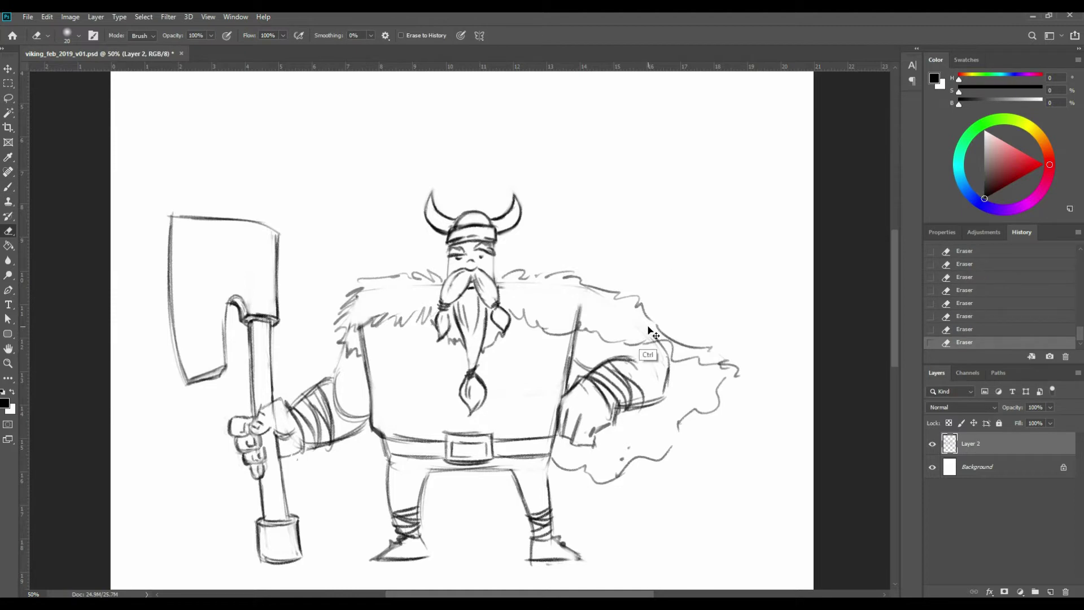
Draw the ears on both sides of the head with small hair tufts above them under the helmet.
key(ctrl+minus)
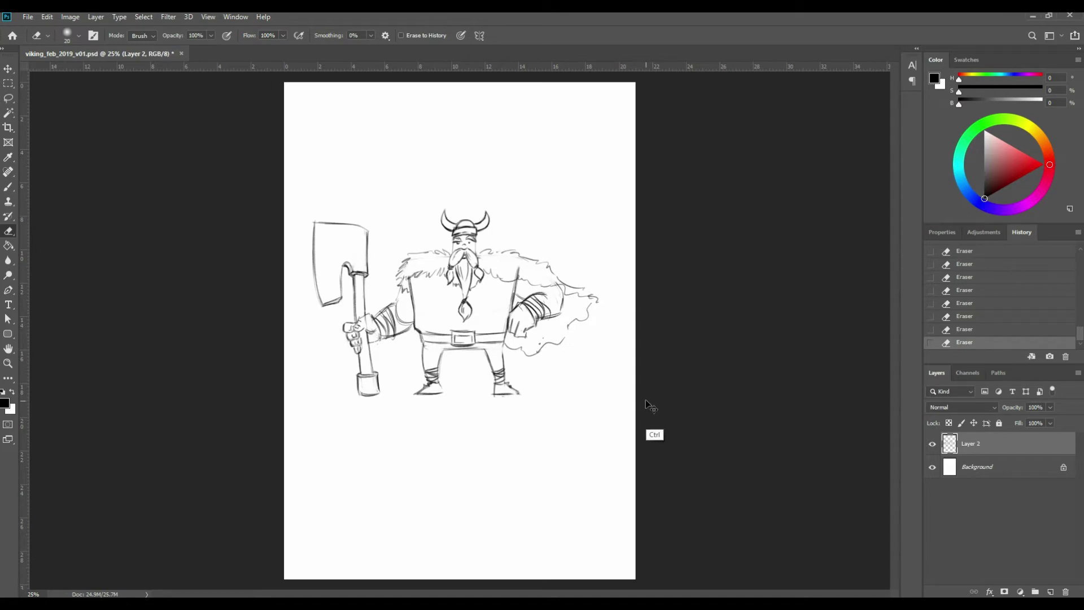
key(ctrl+plus)
key(ctrl+plus)
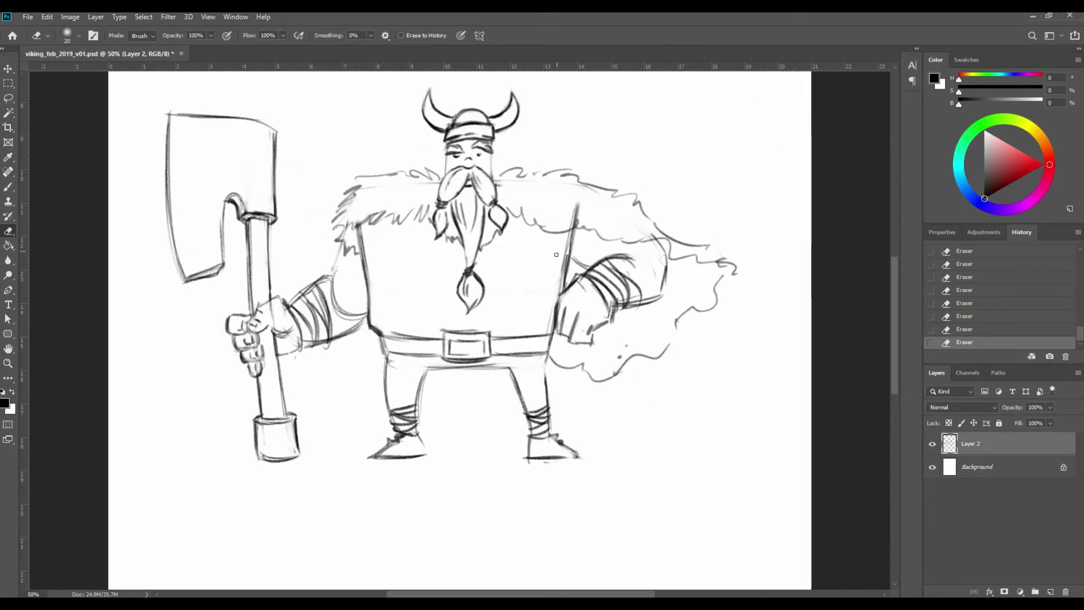
scroll(542, 265, up, 5)
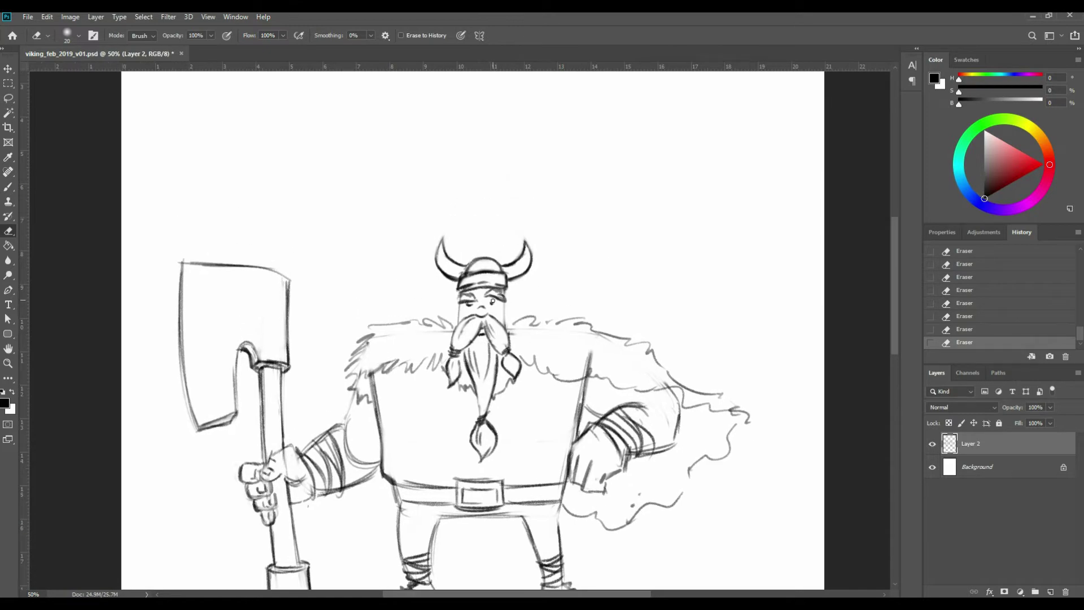
key(b)
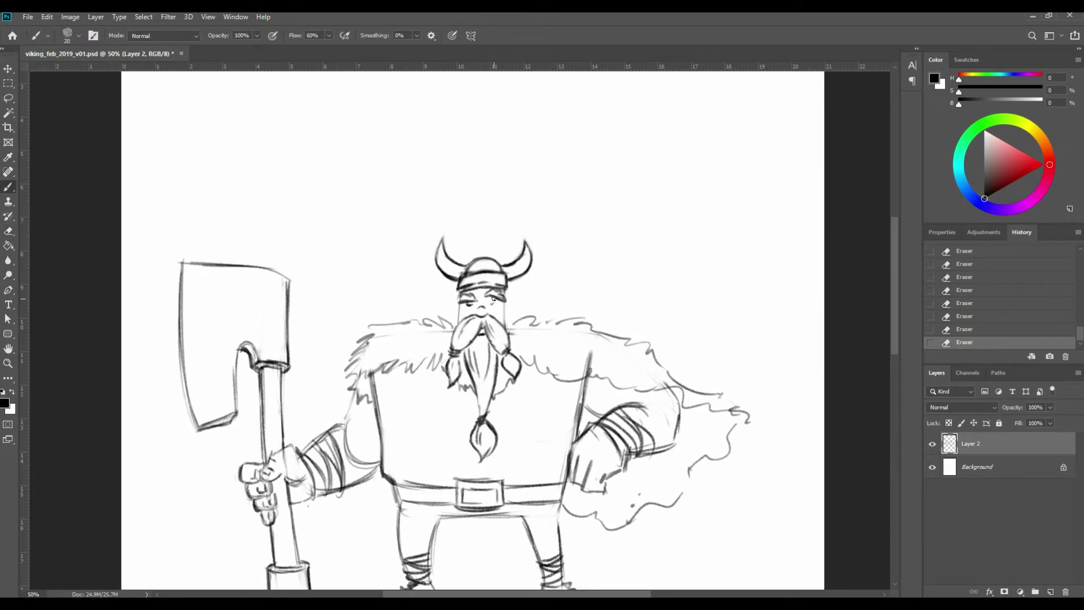
drag(493, 302, 498, 299)
drag(491, 303, 502, 299)
drag(497, 301, 450, 306)
mouse_move(456, 305)
mouse_down()
mouse_move(451, 312)
mouse_move(512, 304)
mouse_move(505, 326)
mouse_up()
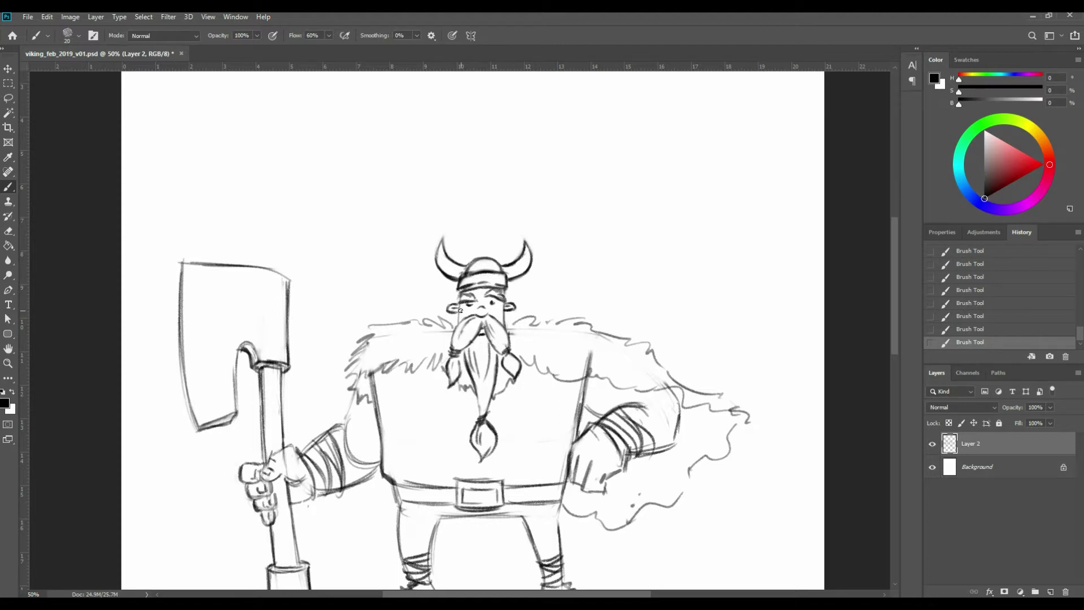
mouse_move(458, 290)
mouse_down()
mouse_move(452, 299)
mouse_move(513, 303)
mouse_up()
Erase the old shoulder line inside the fur collar on both sides of the head and the torso edge overlapping the fur.
key(ctrl+minus)
key(ctrl+minus)
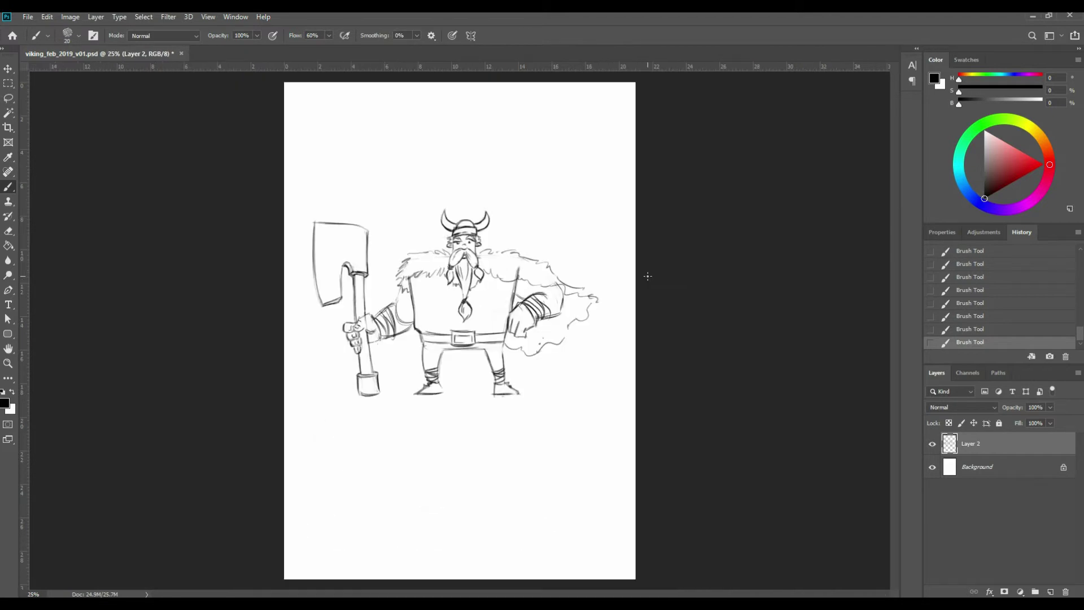
key(ctrl+plus)
key(ctrl+plus)
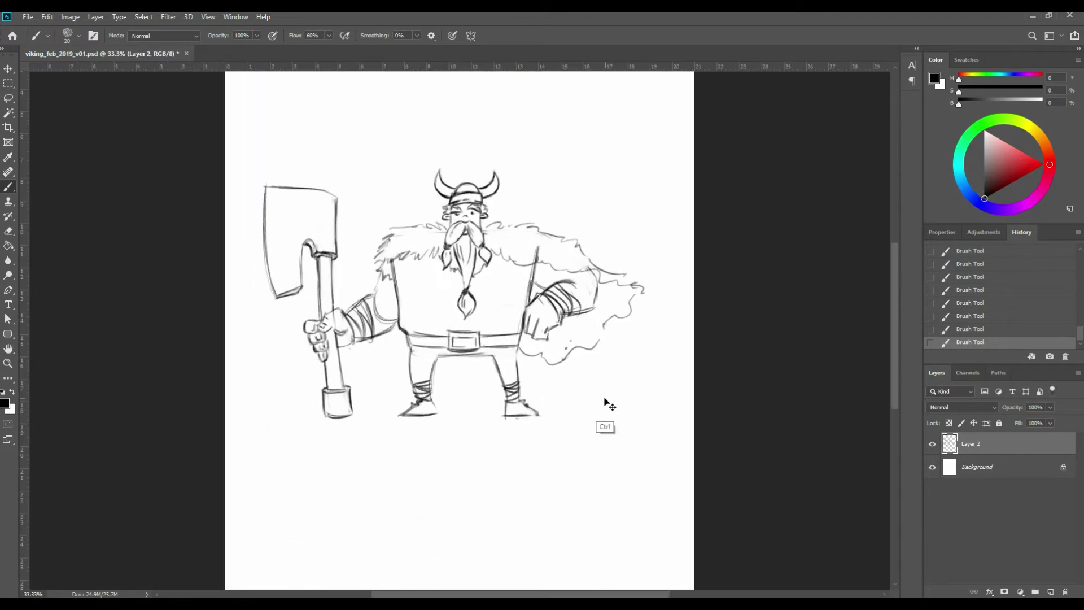
scroll(570, 271, up, 3)
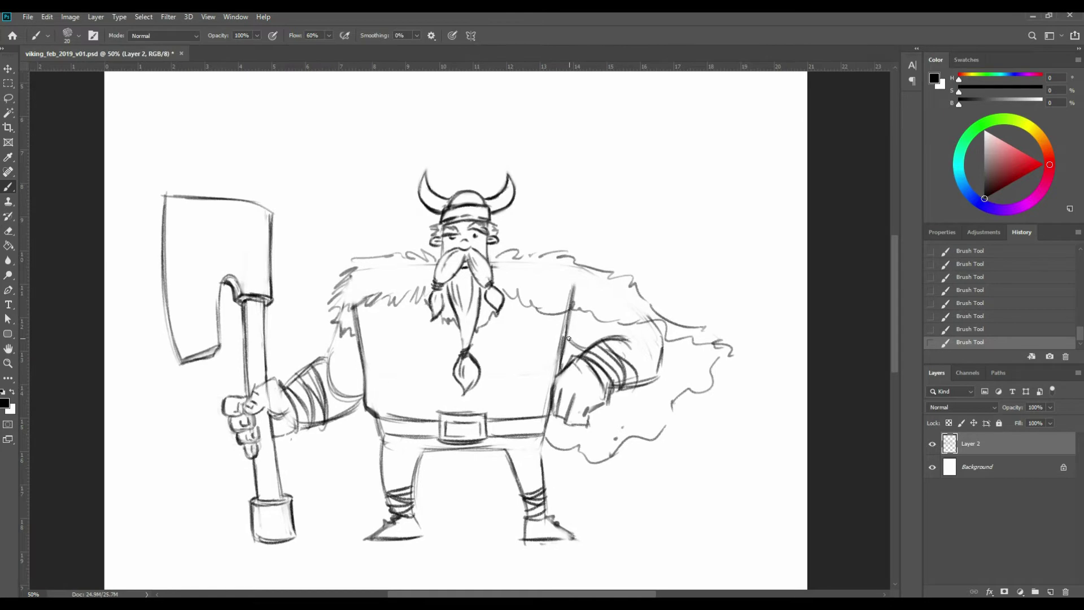
key(e)
drag(382, 268, 406, 266)
drag(395, 266, 427, 265)
drag(425, 264, 432, 263)
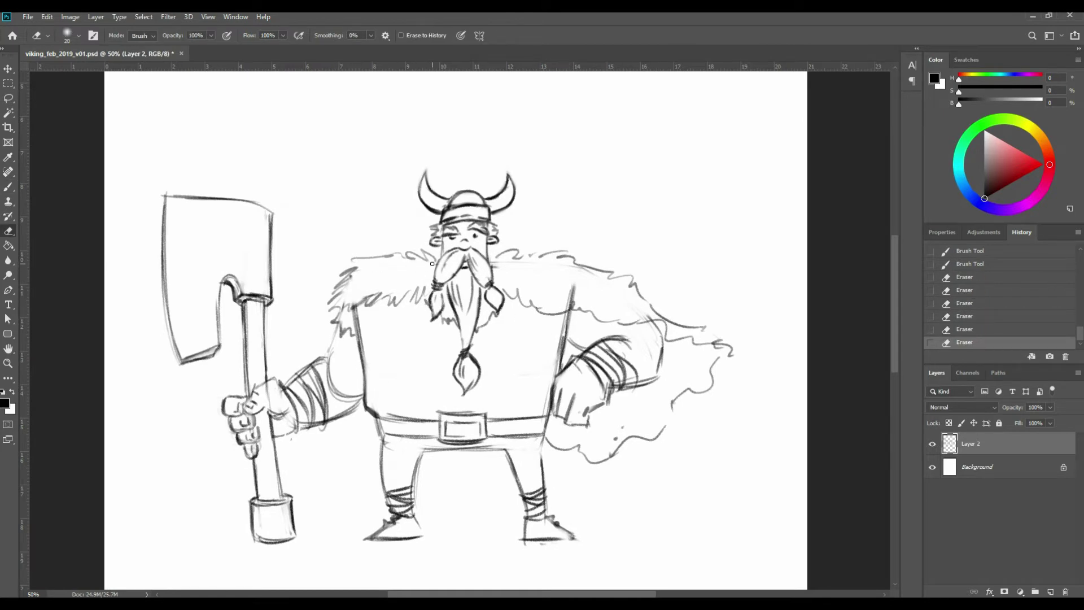
drag(497, 272, 492, 263)
drag(570, 286, 572, 305)
Draw fur tufts hanging where the torso meets the bent arm, and erase the torso line crossing them.
key(b)
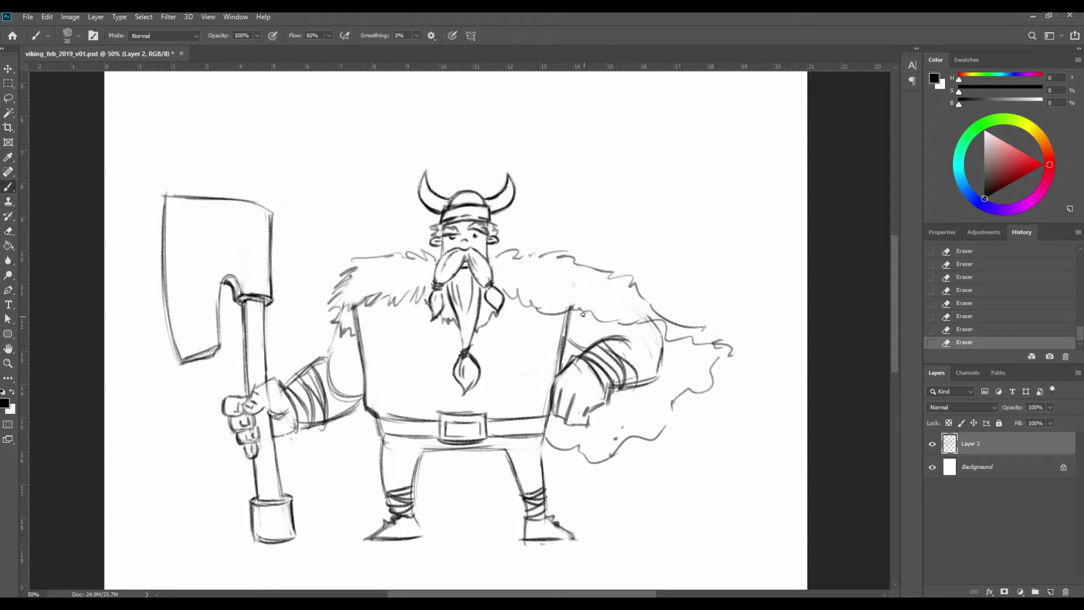
mouse_move(584, 310)
mouse_down()
mouse_move(567, 344)
mouse_move(572, 327)
mouse_move(559, 337)
mouse_move(566, 314)
mouse_move(556, 359)
mouse_move(569, 315)
mouse_up()
key(e)
drag(570, 309, 566, 323)
mouse_move(572, 308)
mouse_down()
mouse_move(568, 330)
mouse_move(570, 303)
mouse_up()
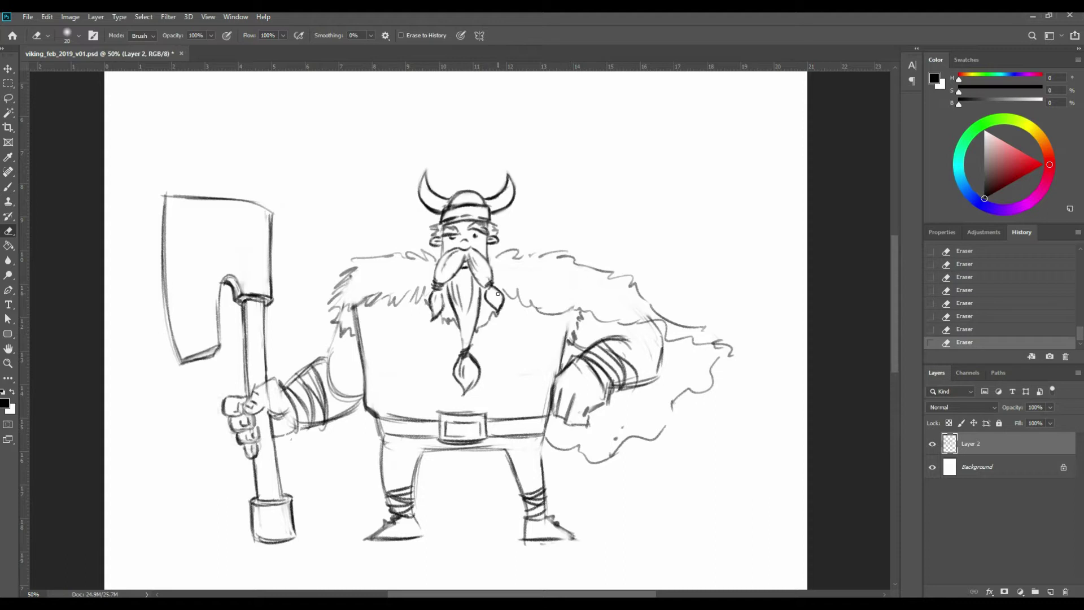
Erase stray construction lines along the torso edge, on the upper arm on the axe side, and around the legs and feet.
drag(359, 328, 366, 368)
mouse_move(362, 354)
mouse_down()
mouse_move(356, 312)
mouse_move(360, 350)
mouse_move(333, 385)
mouse_up()
mouse_move(339, 392)
mouse_down()
mouse_move(333, 361)
mouse_move(333, 395)
mouse_move(344, 401)
mouse_move(320, 398)
mouse_up()
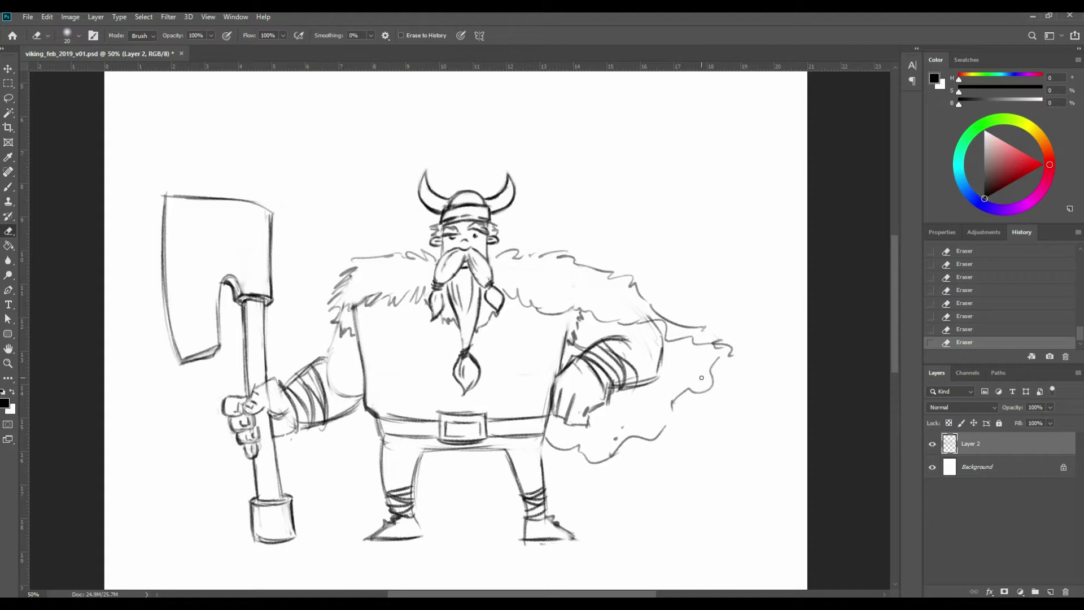
drag(540, 543, 556, 526)
drag(397, 521, 389, 529)
drag(418, 479, 419, 507)
Add a new layer directly above the Background and rename the sketch layer to "line".
key(ctrl+minus)
key(ctrl+minus)
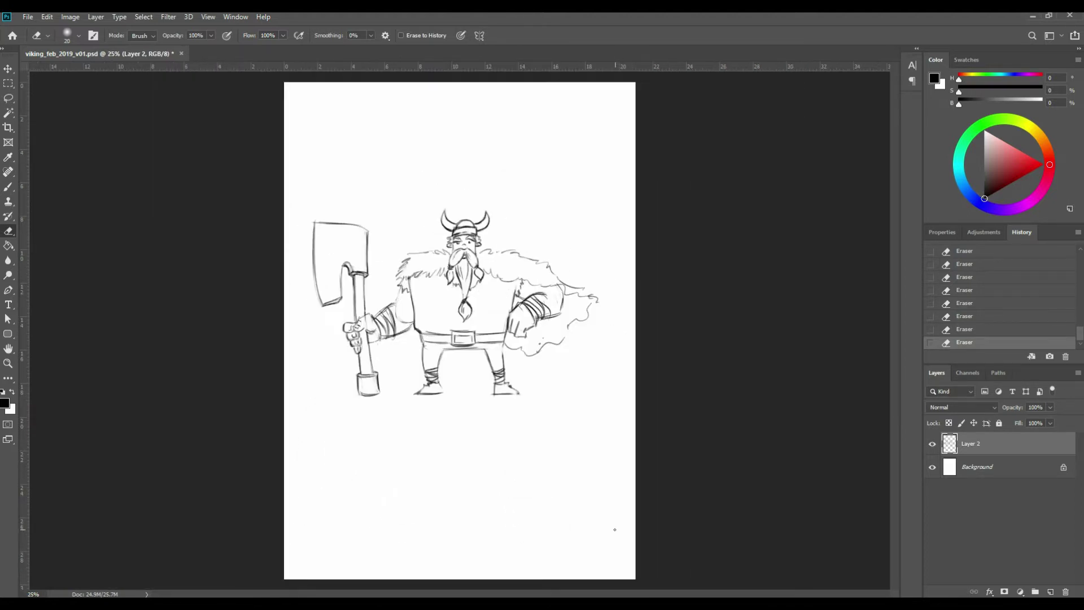
key(ctrl+plus)
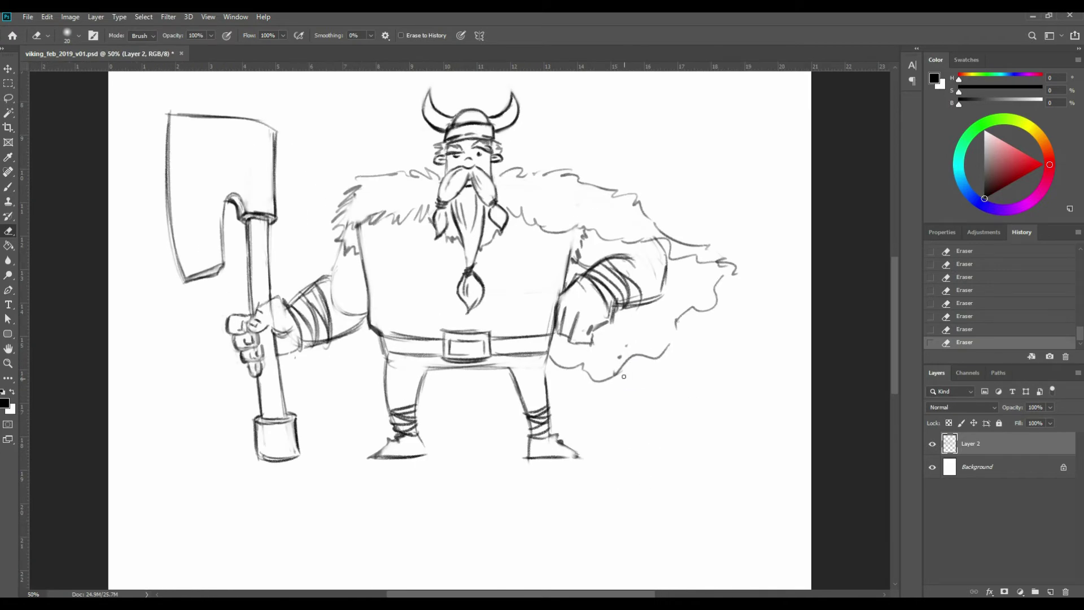
drag(638, 276, 629, 367)
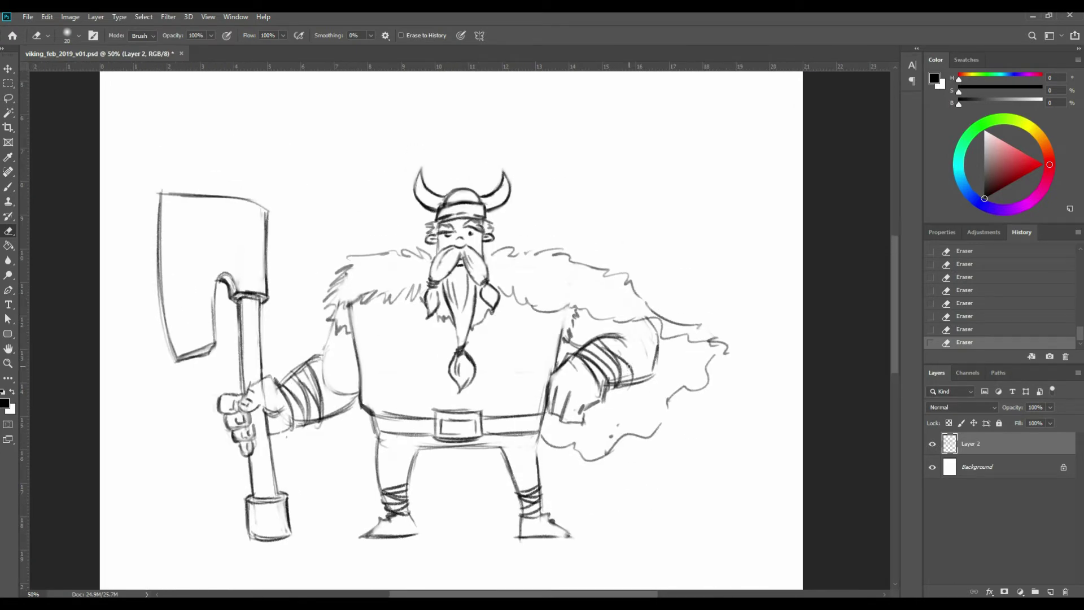
click(1014, 468)
click(1050, 592)
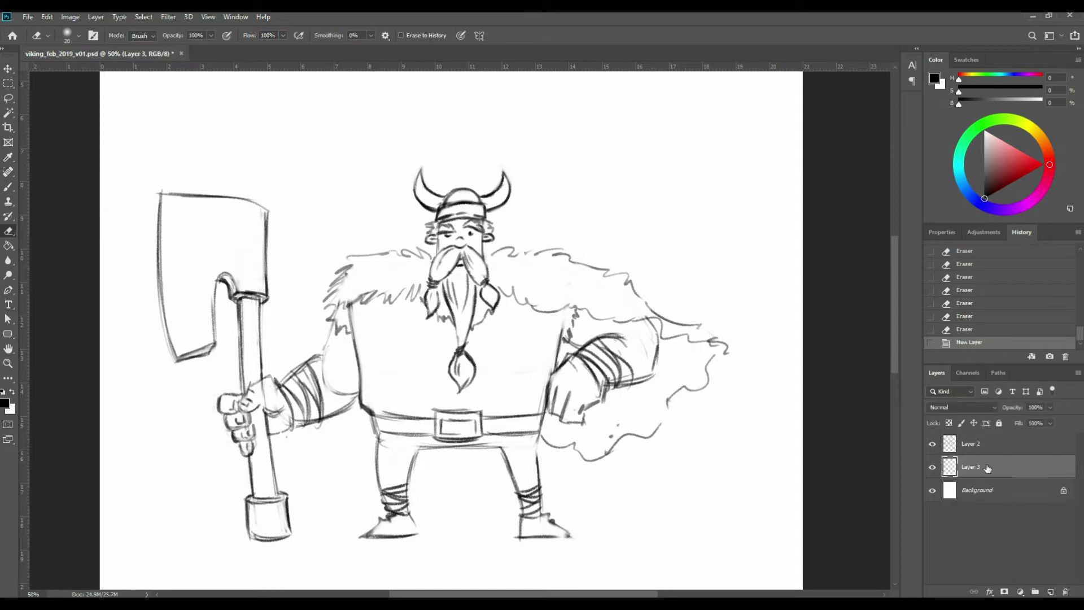
double_click(972, 444)
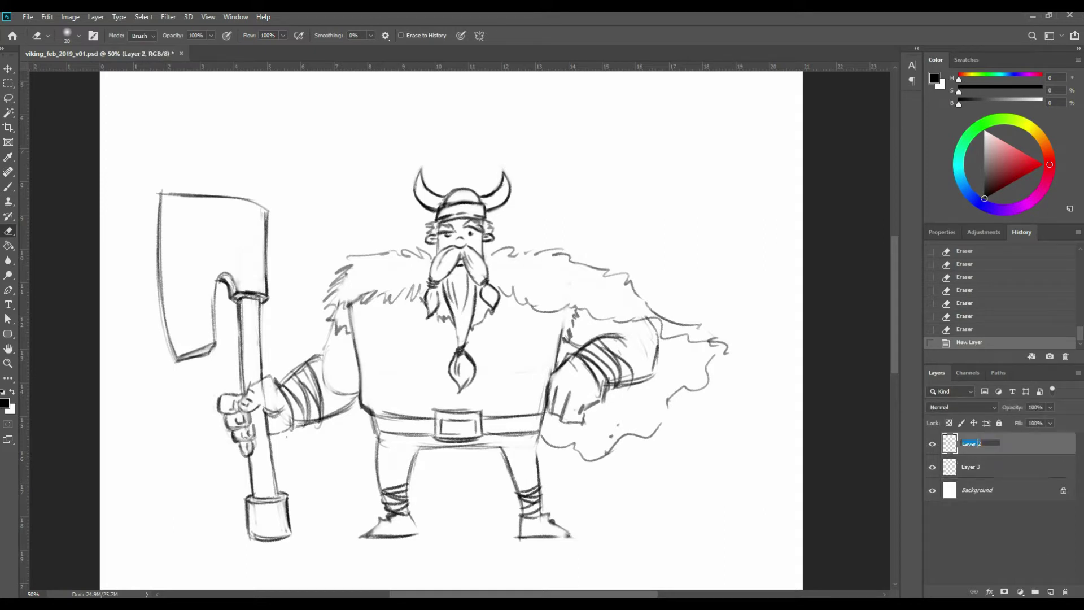
text(line)
key(Return)
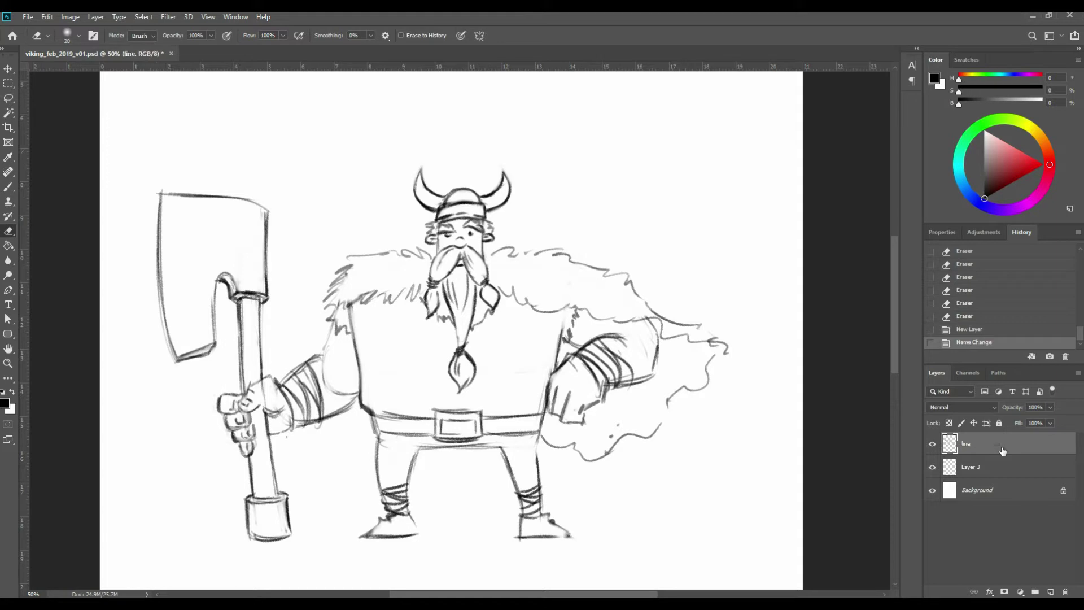
Make the new empty layer active and set the foreground color to brown 927354.
click(1001, 470)
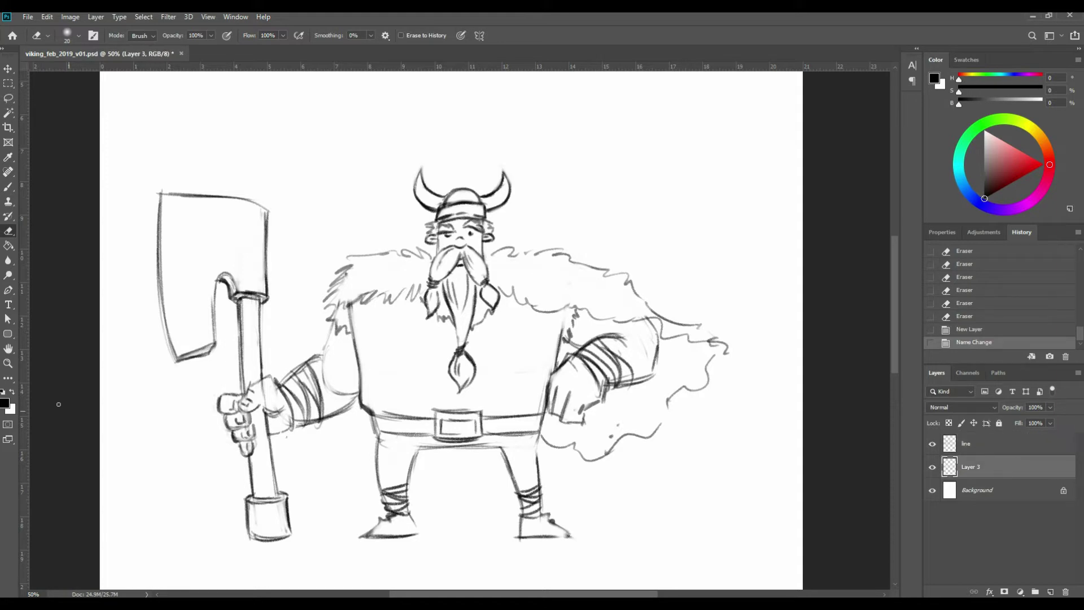
click(6, 402)
drag(719, 333, 806, 248)
click(810, 402)
mouse_move(715, 308)
mouse_down()
mouse_move(726, 321)
mouse_move(723, 312)
mouse_move(708, 329)
mouse_up()
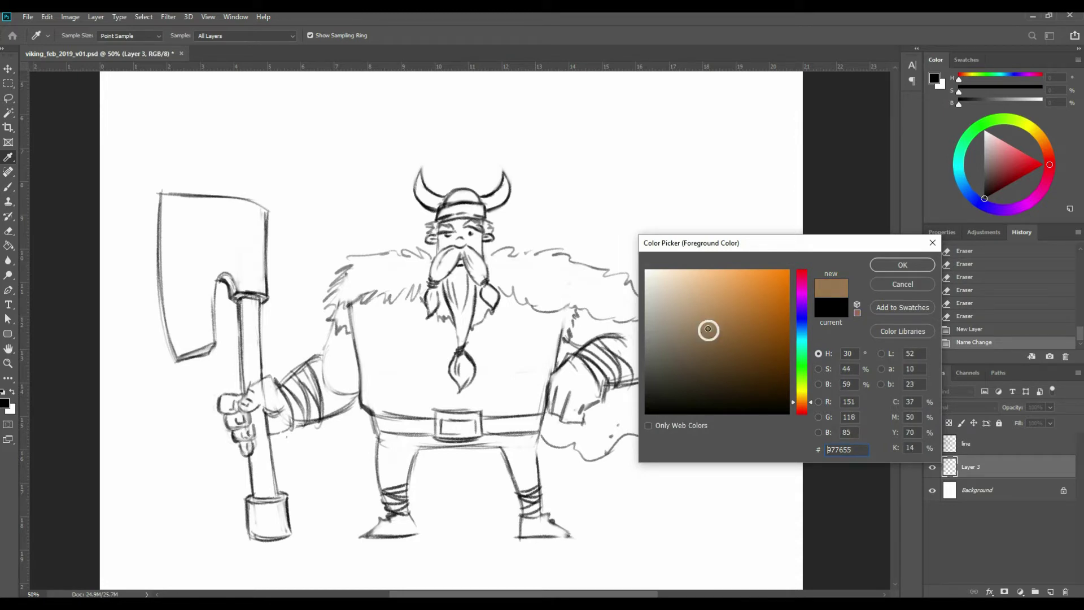
click(895, 265)
key(e)
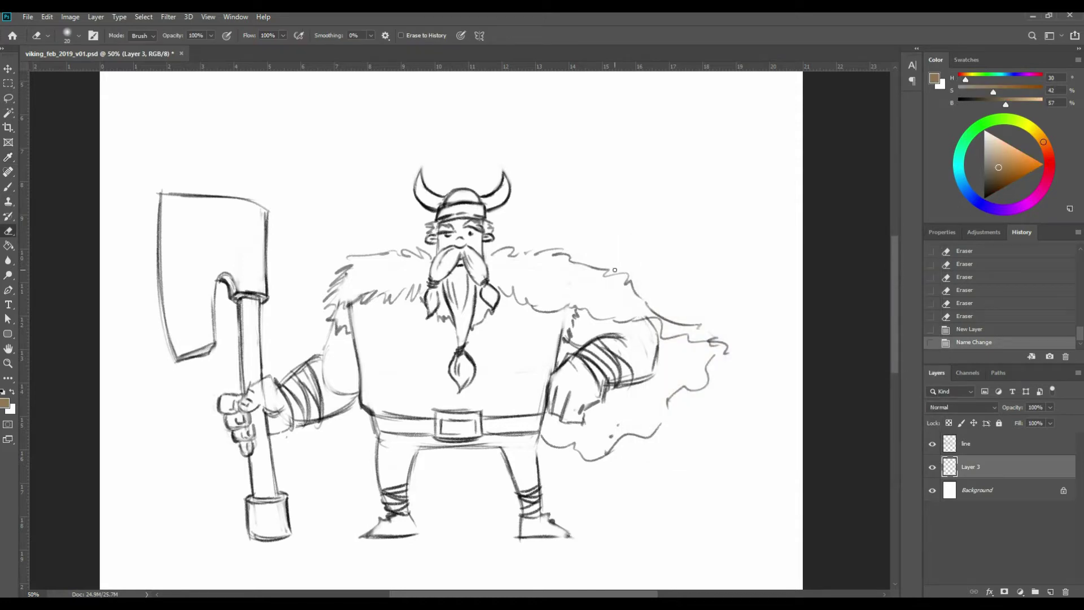
key(bracketright)
key(bracketright)
key(bracketright)
drag(461, 234, 466, 232)
drag(466, 233, 470, 231)
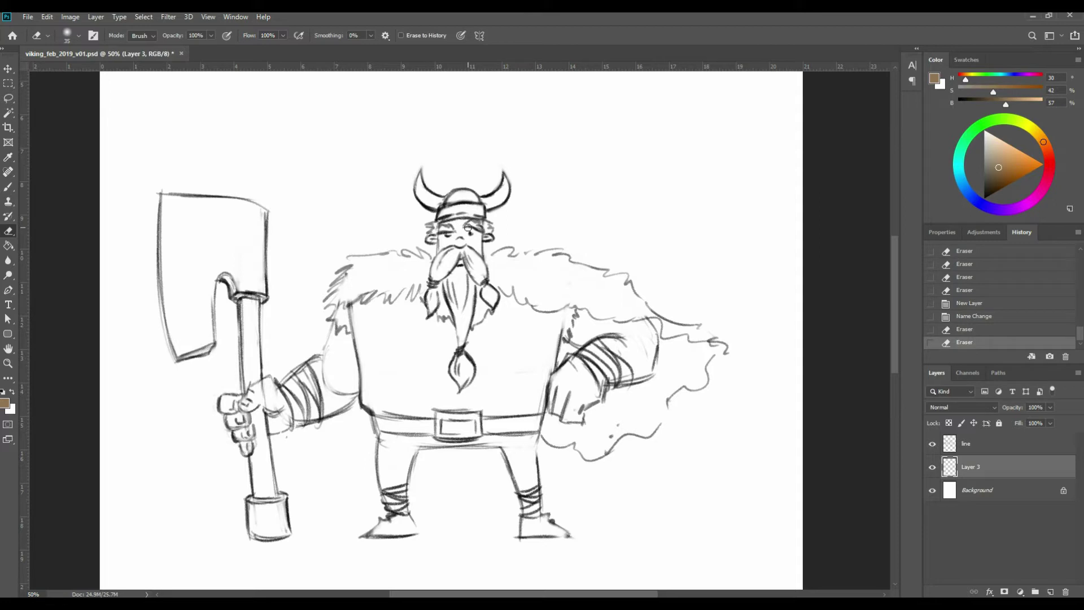
Paint the face and ears with the brown skin color, leaving the eyebrows and moustache unpainted.
key(b)
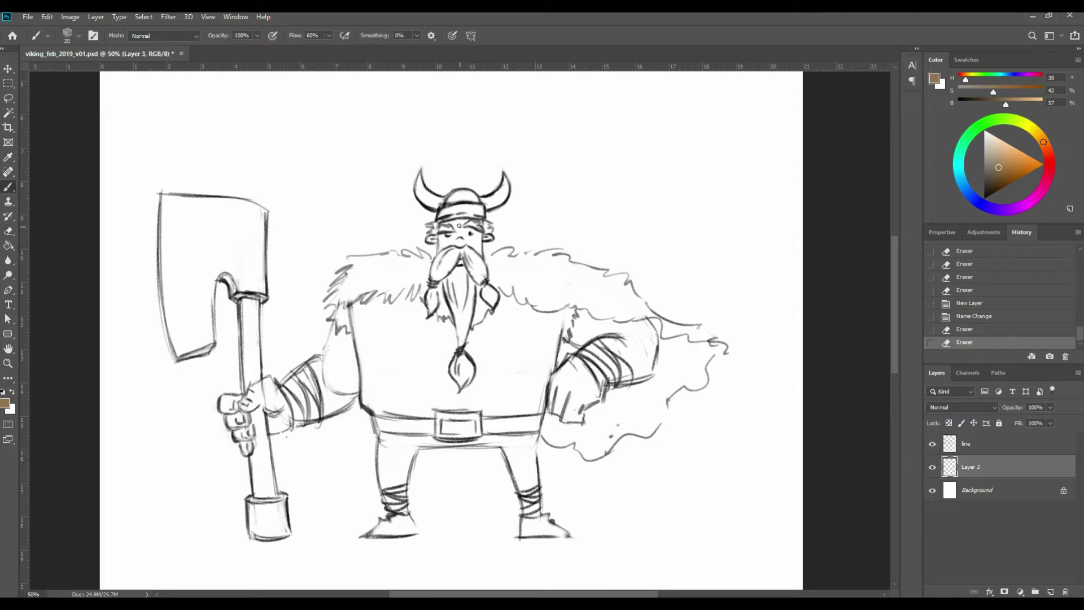
drag(455, 227, 458, 228)
drag(462, 229, 459, 223)
drag(459, 223, 448, 243)
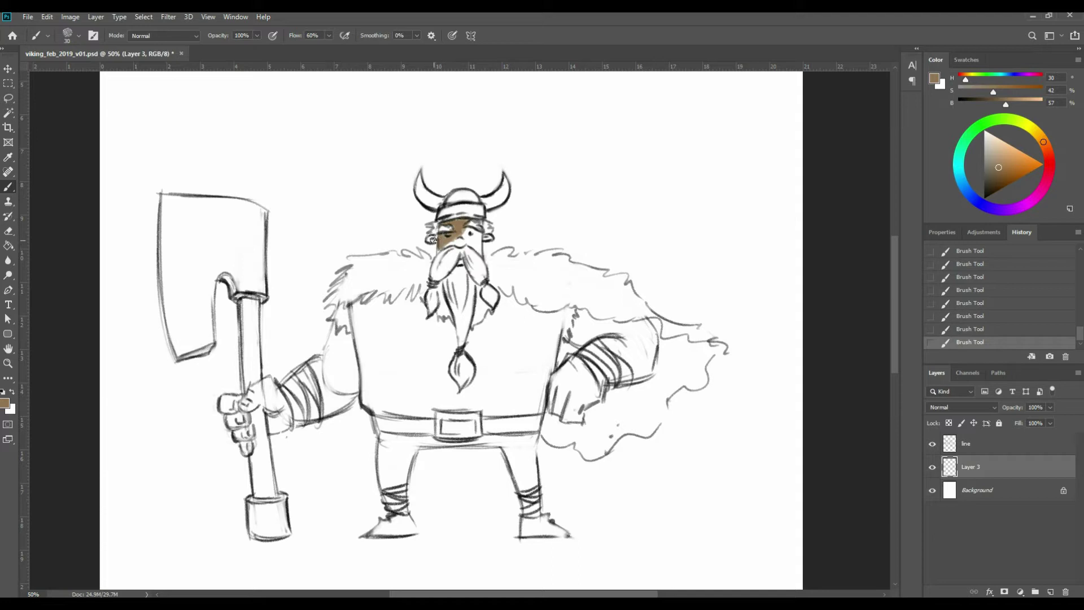
mouse_move(456, 239)
mouse_down()
mouse_move(446, 246)
mouse_move(460, 249)
mouse_move(443, 248)
mouse_move(460, 239)
mouse_move(462, 265)
mouse_move(469, 249)
mouse_move(479, 254)
mouse_move(477, 237)
mouse_up()
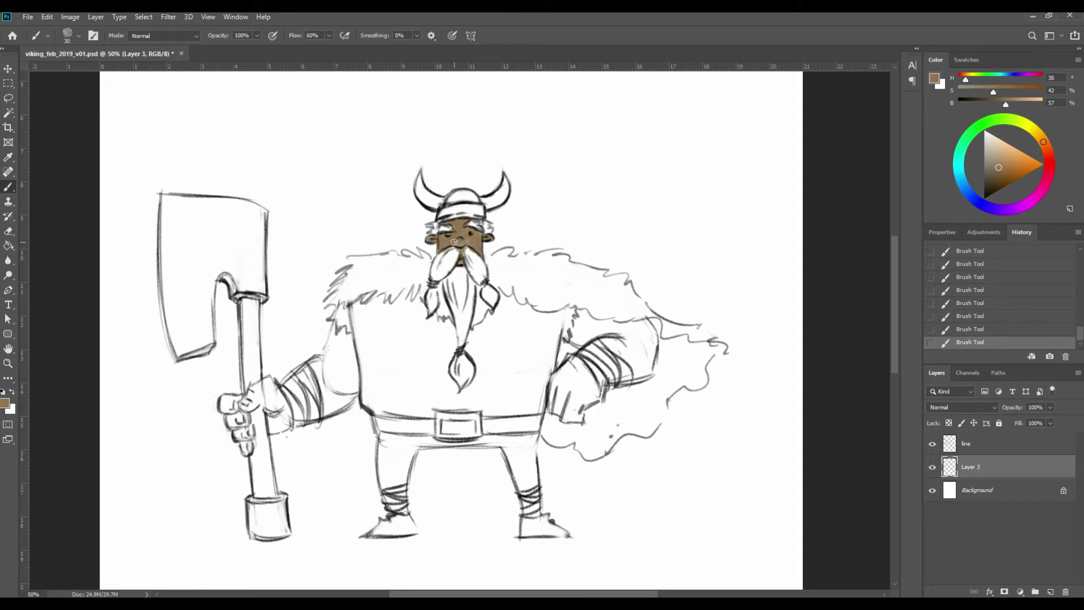
Paint both arms and hands brown around the wrist wraps, and fill the areas on both sides of the beard braid.
mouse_move(333, 328)
mouse_down()
mouse_move(327, 362)
mouse_move(338, 343)
mouse_move(335, 370)
mouse_move(343, 334)
mouse_move(342, 358)
mouse_move(348, 366)
mouse_move(348, 338)
mouse_move(354, 364)
mouse_move(338, 354)
mouse_move(328, 367)
mouse_move(322, 355)
mouse_move(323, 370)
mouse_move(311, 365)
mouse_move(325, 414)
mouse_move(338, 377)
mouse_move(342, 404)
mouse_move(350, 368)
mouse_move(356, 380)
mouse_move(350, 329)
mouse_move(352, 354)
mouse_move(344, 338)
mouse_move(334, 380)
mouse_move(332, 334)
mouse_move(325, 411)
mouse_up()
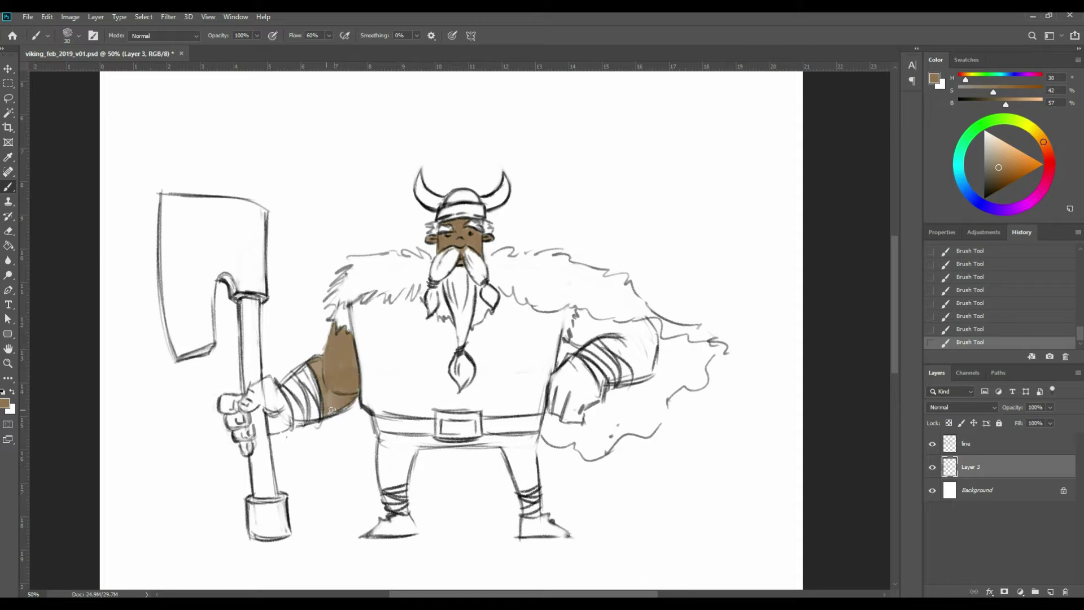
mouse_move(243, 404)
mouse_down()
mouse_move(256, 386)
mouse_move(243, 407)
mouse_move(269, 394)
mouse_move(268, 422)
mouse_move(268, 393)
mouse_move(286, 408)
mouse_move(267, 383)
mouse_move(254, 387)
mouse_move(280, 391)
mouse_move(269, 425)
mouse_move(283, 416)
mouse_move(277, 425)
mouse_move(287, 428)
mouse_move(270, 384)
mouse_move(280, 420)
mouse_move(225, 399)
mouse_move(239, 406)
mouse_move(230, 412)
mouse_move(238, 427)
mouse_move(242, 411)
mouse_move(248, 419)
mouse_move(235, 428)
mouse_move(249, 437)
mouse_move(249, 428)
mouse_move(248, 450)
mouse_move(228, 398)
mouse_move(241, 419)
mouse_up()
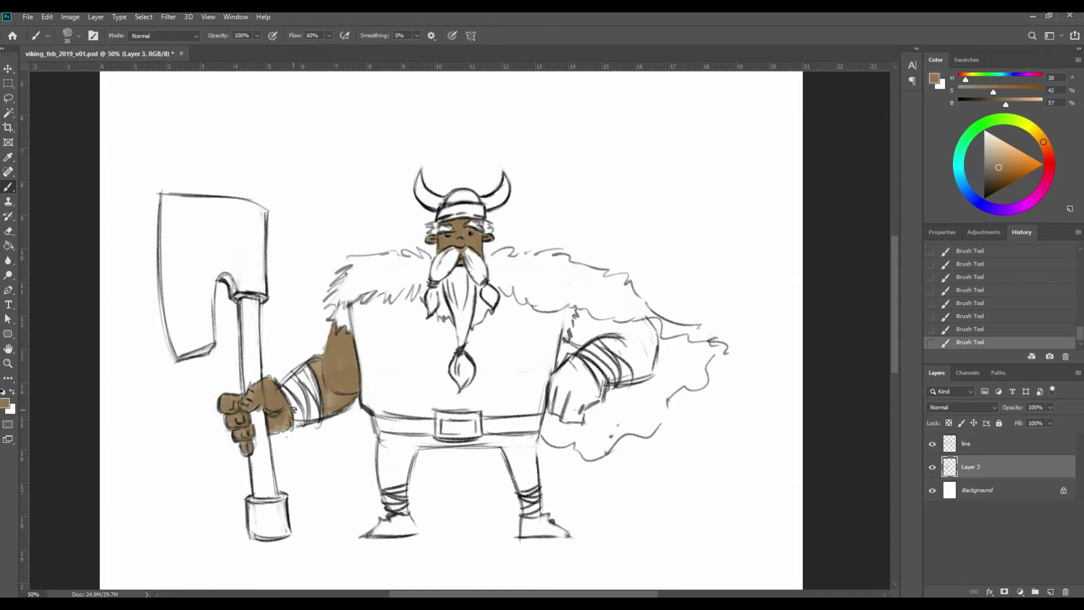
mouse_move(582, 317)
mouse_down()
mouse_move(585, 341)
mouse_move(600, 334)
mouse_move(582, 344)
mouse_move(612, 323)
mouse_move(612, 346)
mouse_move(643, 324)
mouse_move(644, 356)
mouse_move(654, 338)
mouse_move(646, 322)
mouse_move(655, 344)
mouse_move(645, 364)
mouse_move(621, 352)
mouse_move(641, 376)
mouse_up()
mouse_move(569, 363)
mouse_down()
mouse_move(553, 382)
mouse_move(582, 369)
mouse_move(558, 401)
mouse_move(591, 373)
mouse_move(580, 407)
mouse_move(588, 402)
mouse_move(556, 392)
mouse_move(548, 406)
mouse_move(560, 397)
mouse_move(558, 417)
mouse_move(586, 416)
mouse_up()
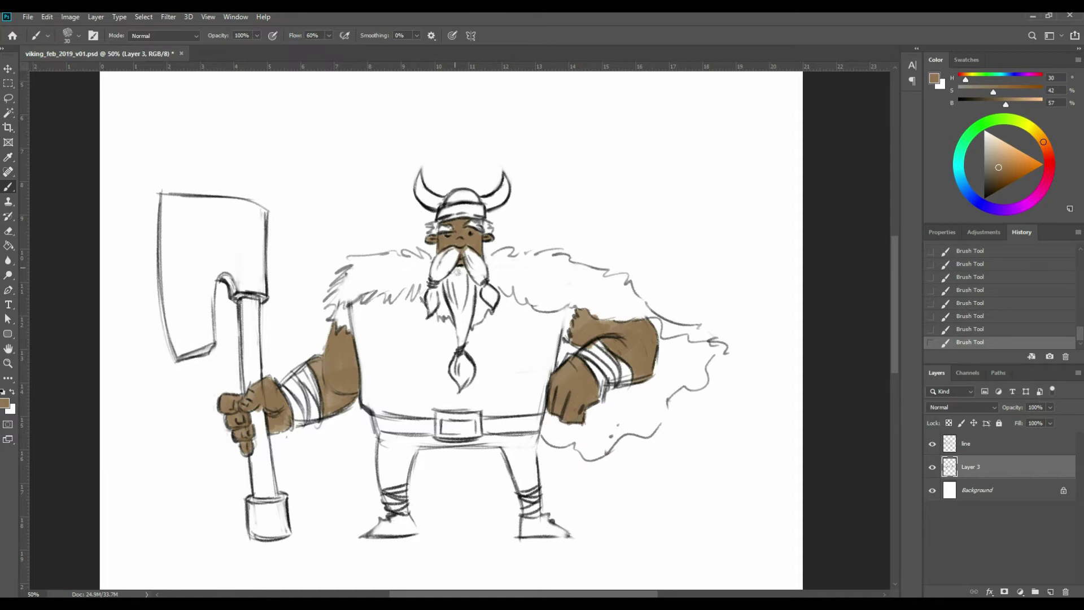
mouse_move(442, 298)
mouse_down()
mouse_move(452, 322)
mouse_move(476, 309)
mouse_move(474, 317)
mouse_move(478, 287)
mouse_move(489, 309)
mouse_up()
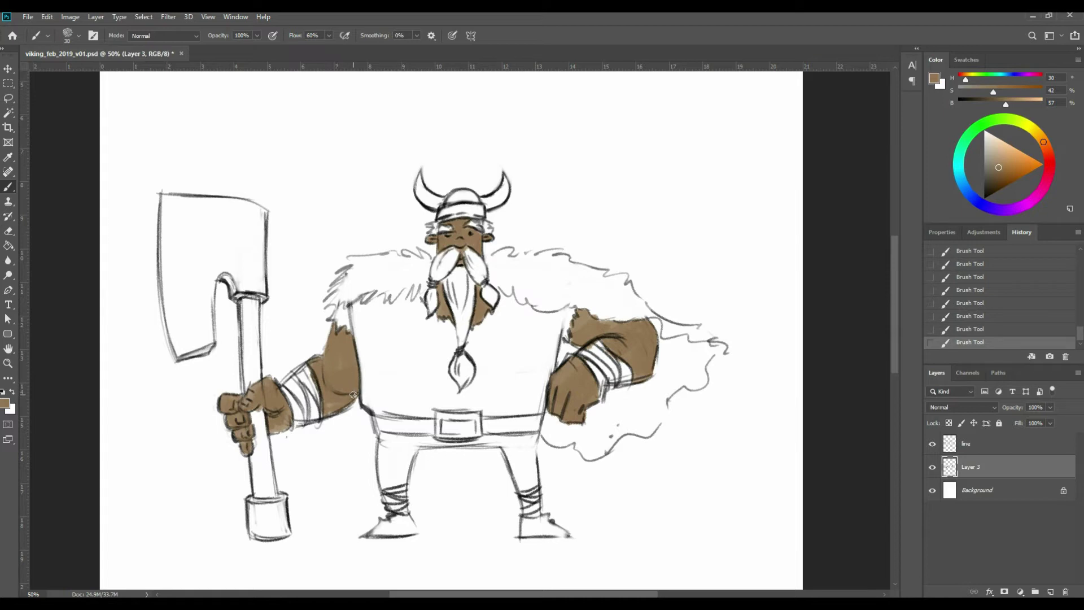
Set the foreground color to a lighter brown with hue 30, saturation 35 and brightness 71.
click(5, 402)
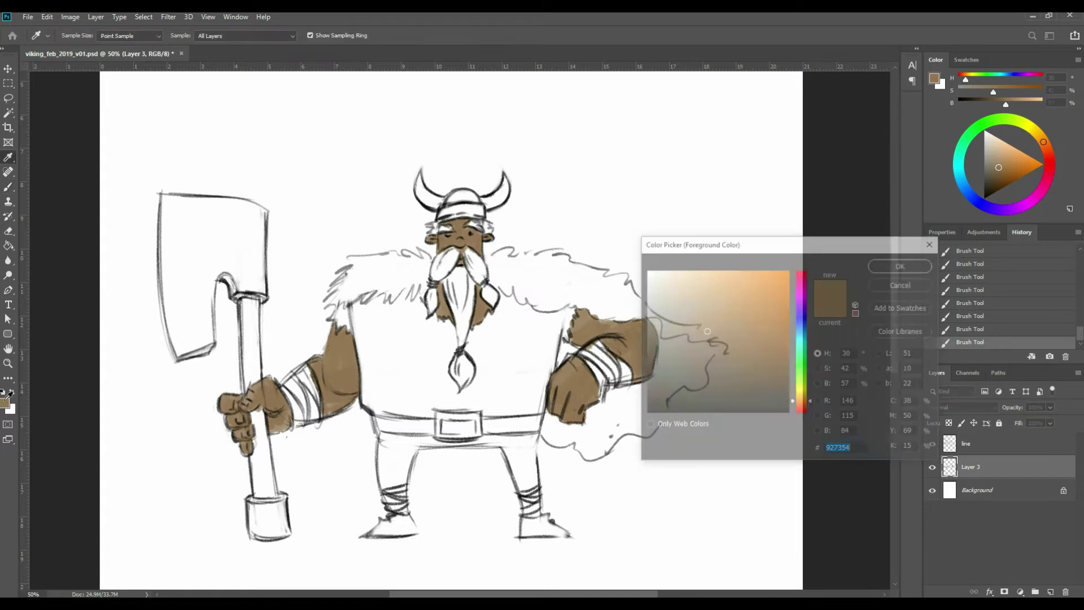
click(699, 318)
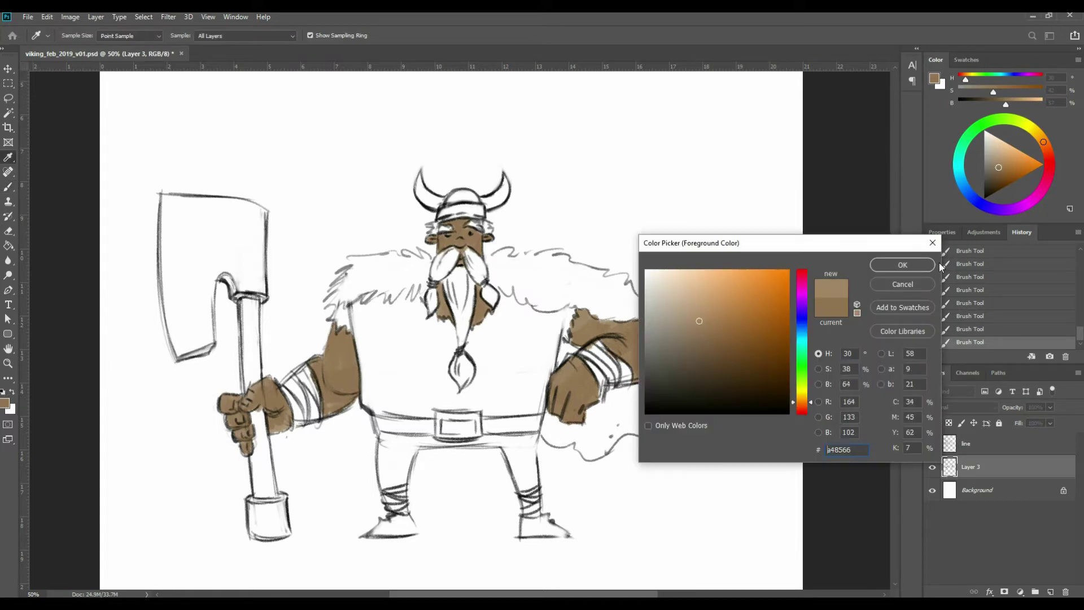
click(914, 265)
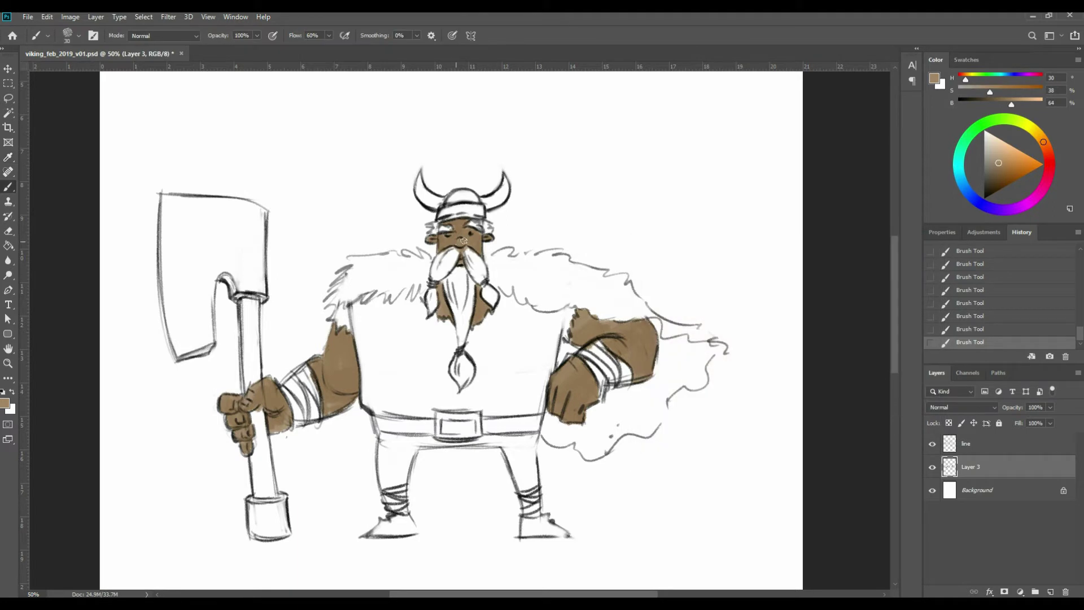
click(6, 402)
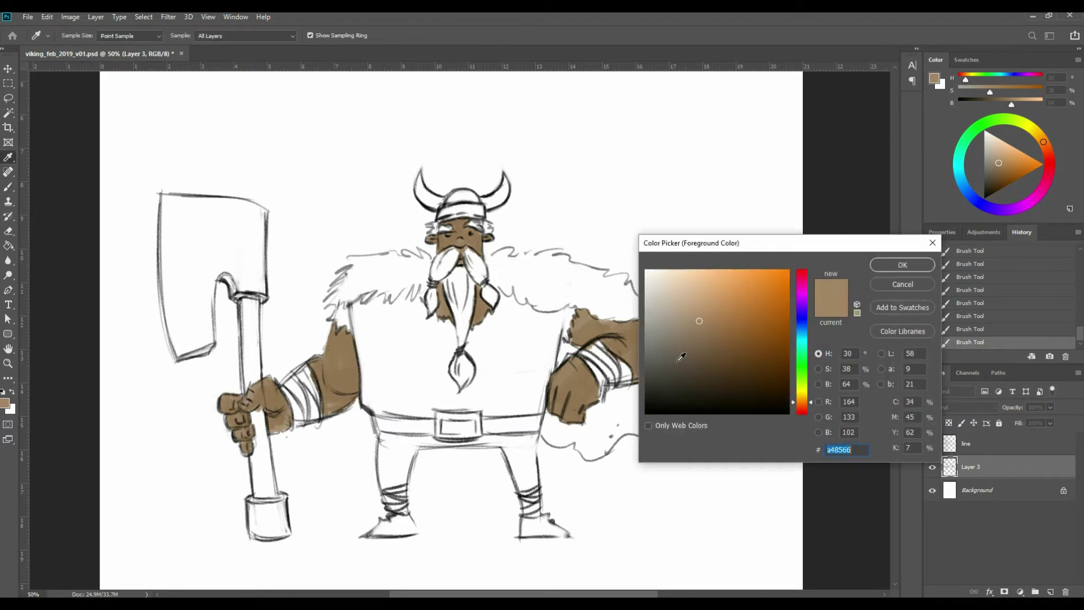
click(696, 311)
click(901, 261)
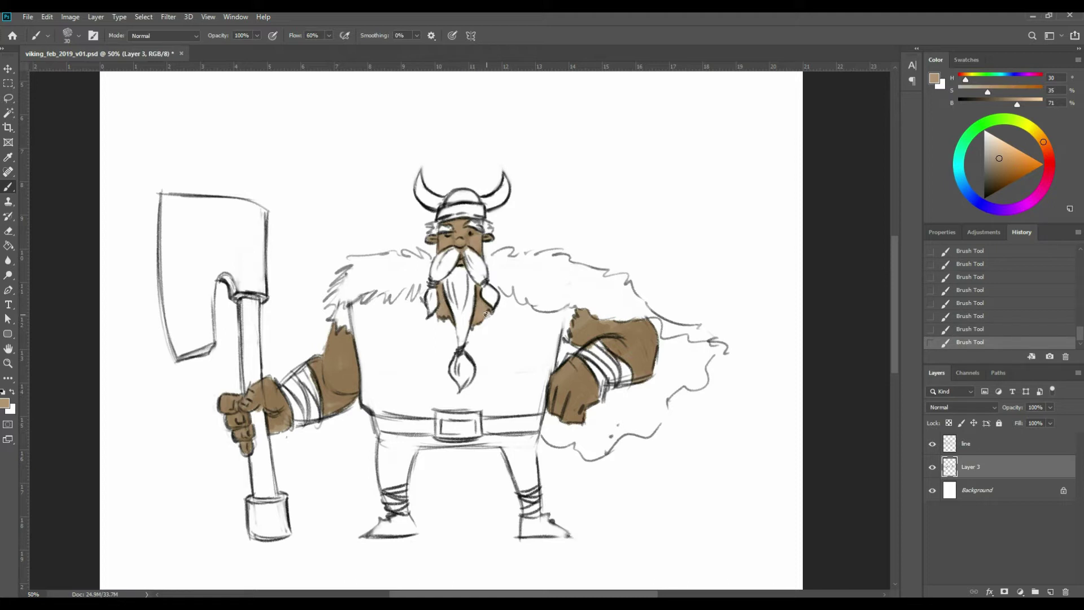
Paint lighter brown highlights on both arms and blend them using a mid brown sampled from the upper arm beside the axe.
drag(334, 382, 348, 351)
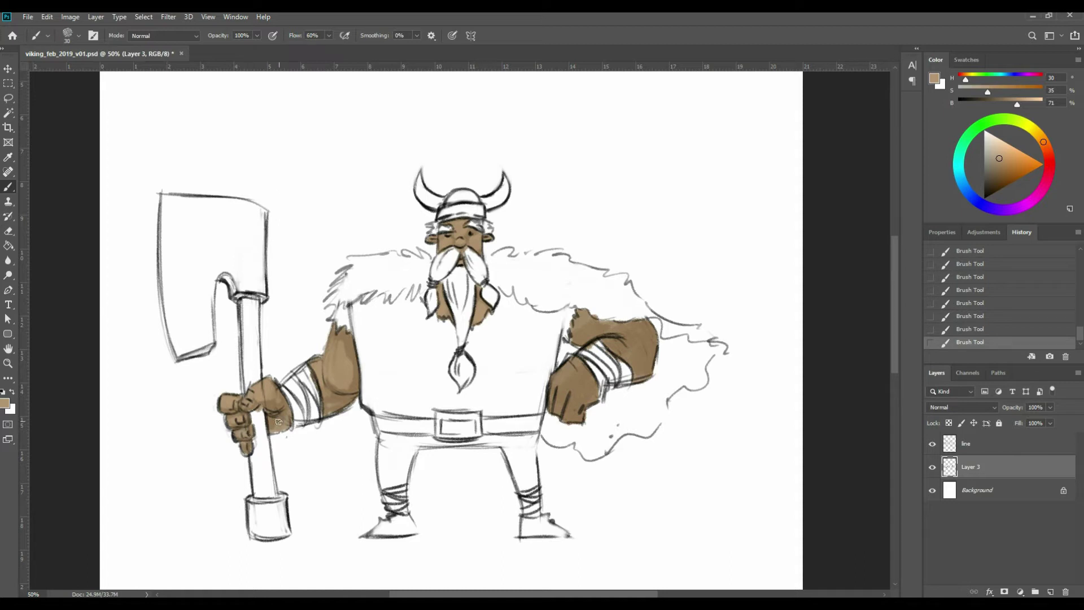
mouse_move(581, 325)
mouse_down()
mouse_move(612, 328)
mouse_move(632, 340)
mouse_up()
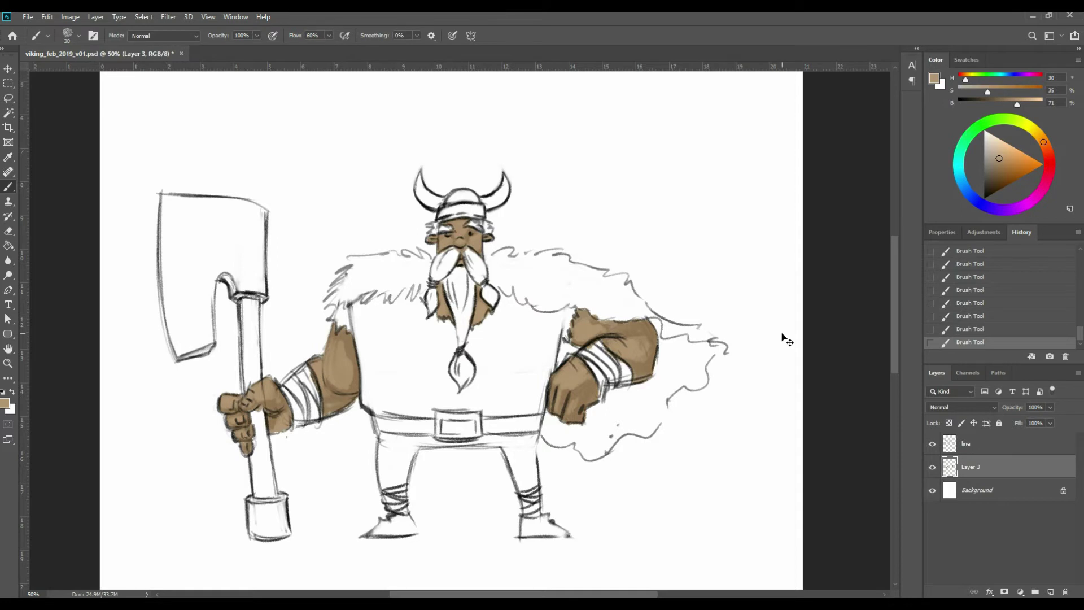
key(ctrl+minus)
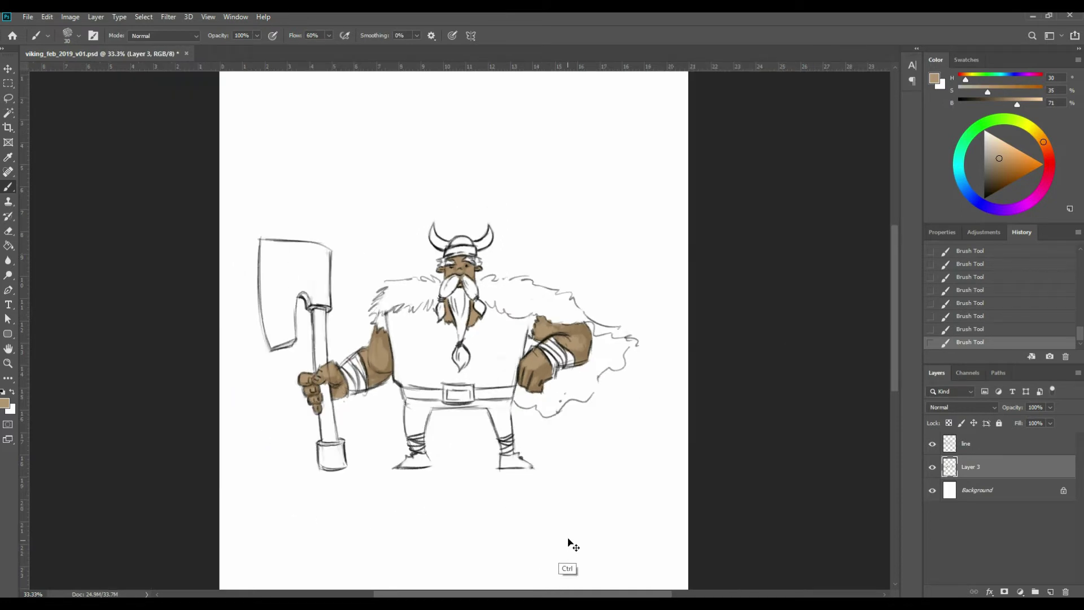
key(ctrl+plus)
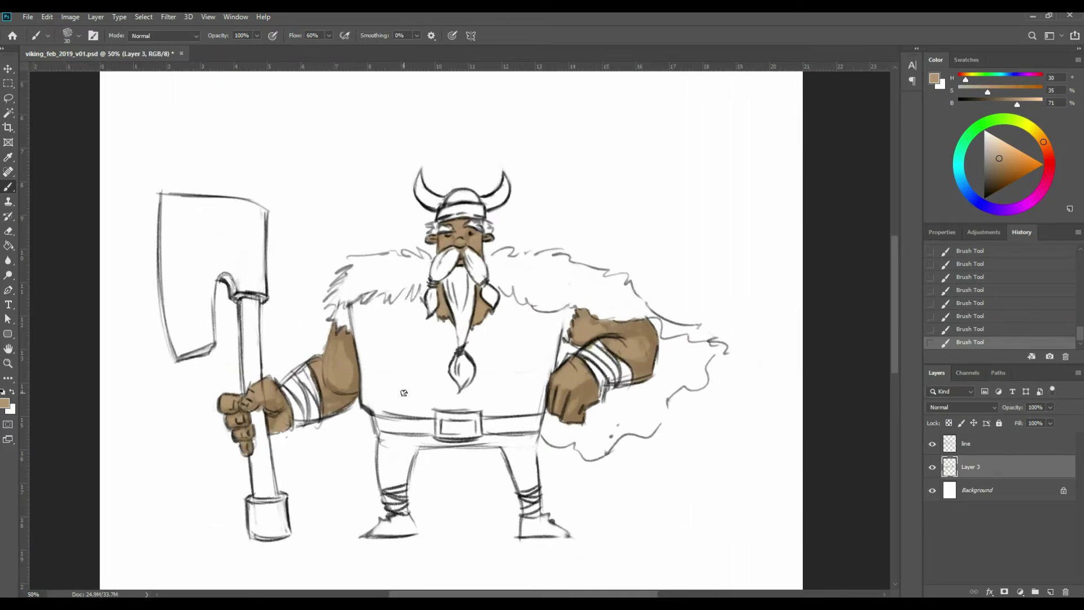
key(i)
click(350, 345)
key(b)
alt+click(345, 340)
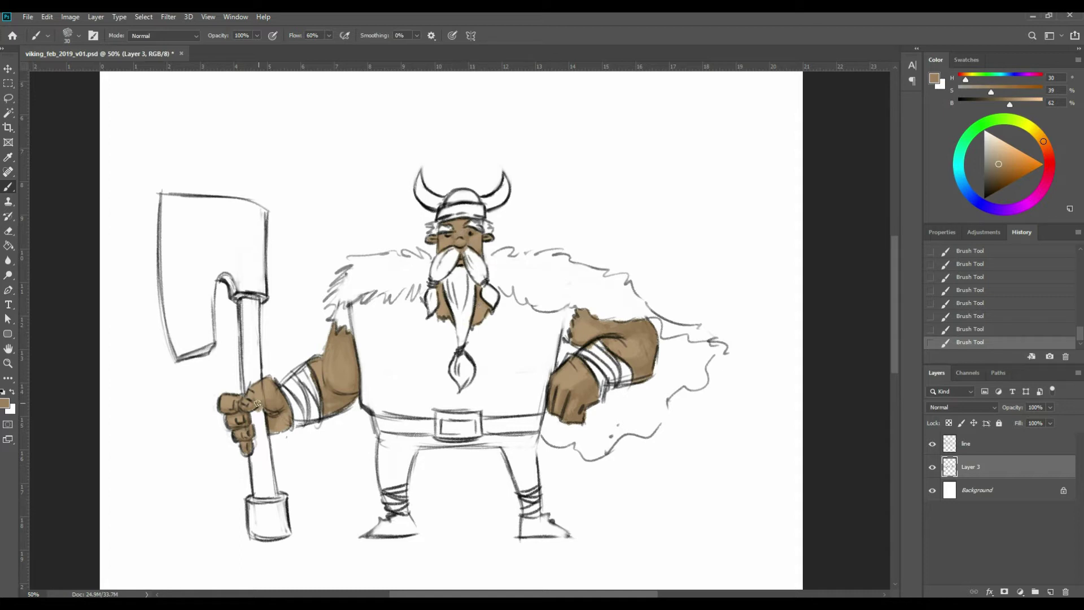
Paint two overlapping skin-tone swatches in the blank area above the cape, sampling brown 977859 from the arm for the second.
key(ctrl+minus)
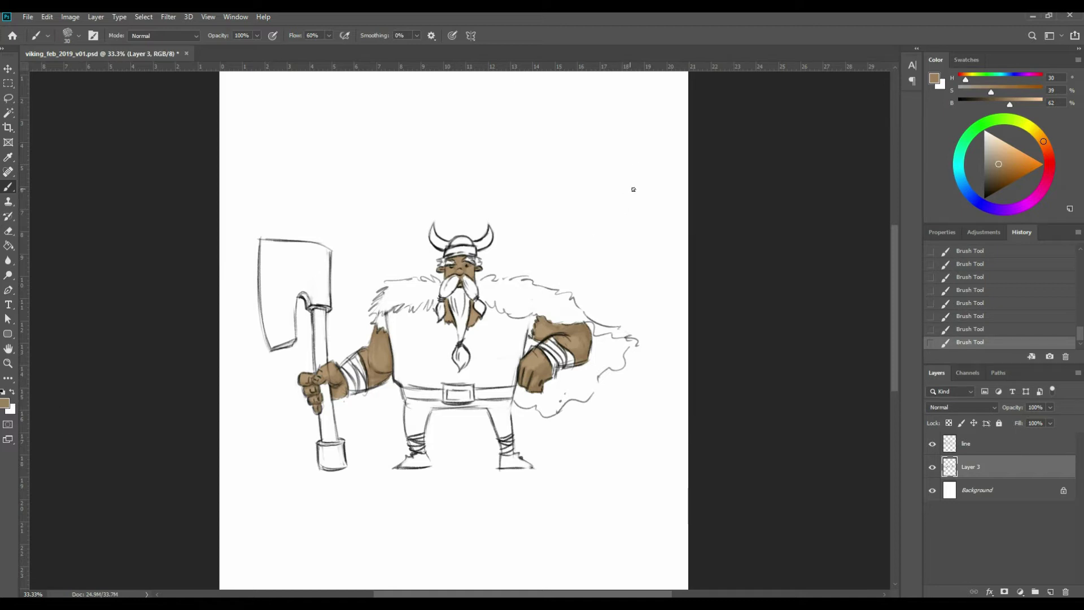
drag(639, 139, 635, 142)
key(i)
click(374, 373)
key(b)
drag(631, 139, 631, 137)
Set the foreground color to dark green 475e40 and paint a swatch of it below the skin-tone swatches.
click(5, 403)
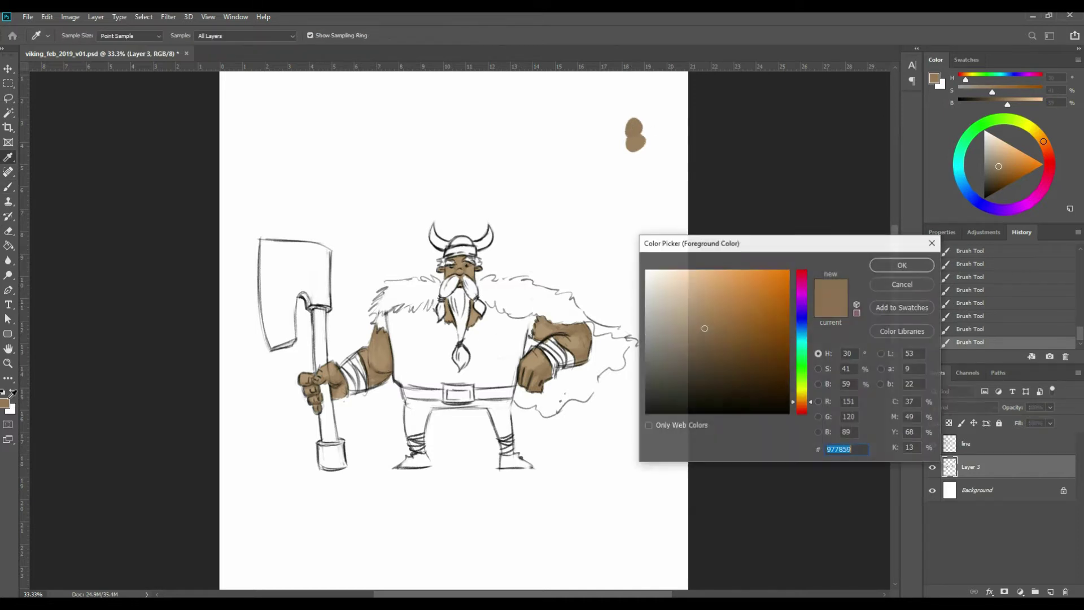
drag(805, 381, 805, 371)
drag(718, 350, 691, 361)
click(905, 264)
mouse_move(652, 183)
mouse_down()
mouse_move(640, 195)
mouse_move(652, 186)
mouse_up()
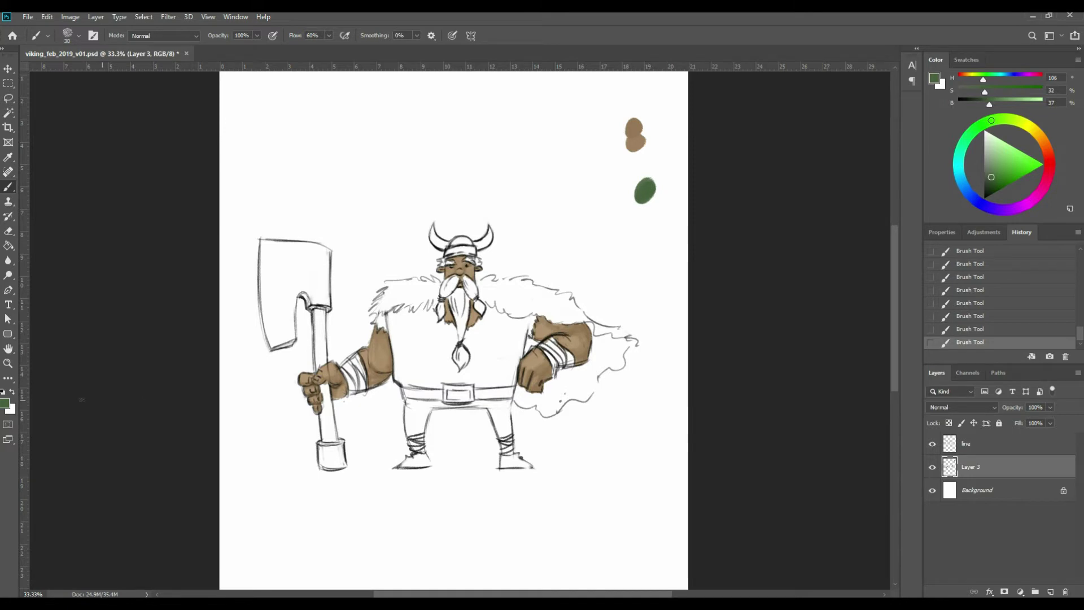
Set the foreground color to olive green 62643e and paint a swatch of it beside the dark green one.
click(6, 402)
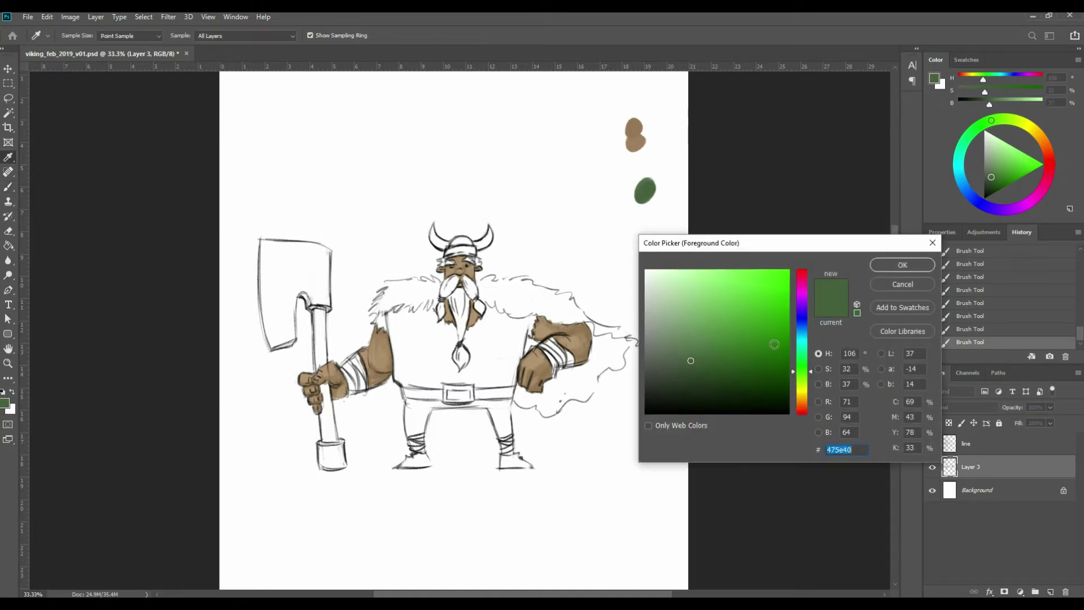
click(809, 376)
mouse_move(810, 378)
mouse_down()
mouse_move(811, 389)
mouse_move(797, 382)
mouse_up()
click(700, 365)
drag(700, 365, 699, 357)
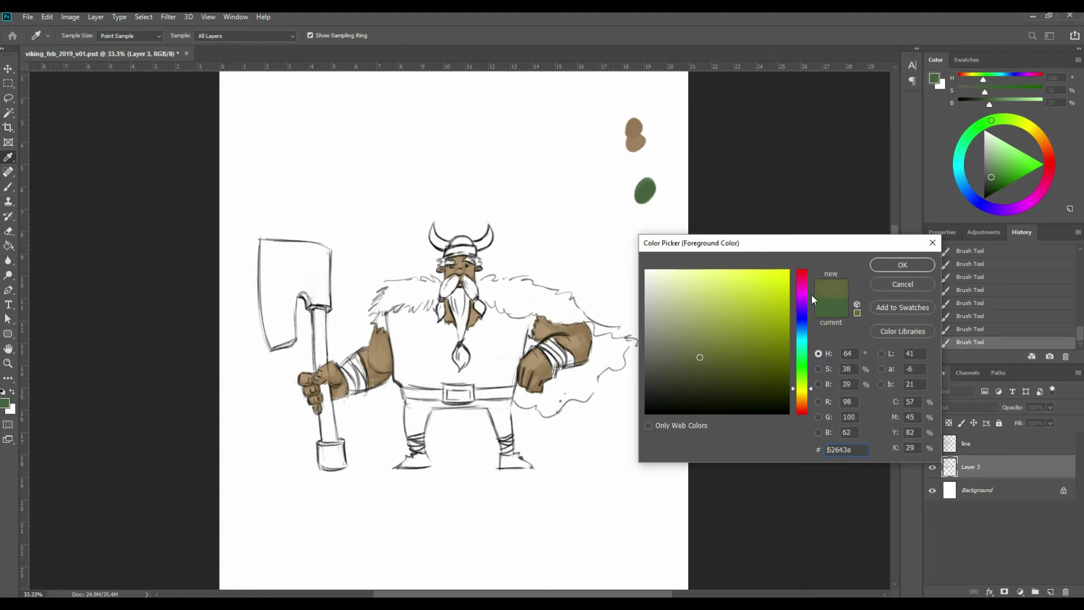
click(895, 266)
drag(653, 188, 656, 195)
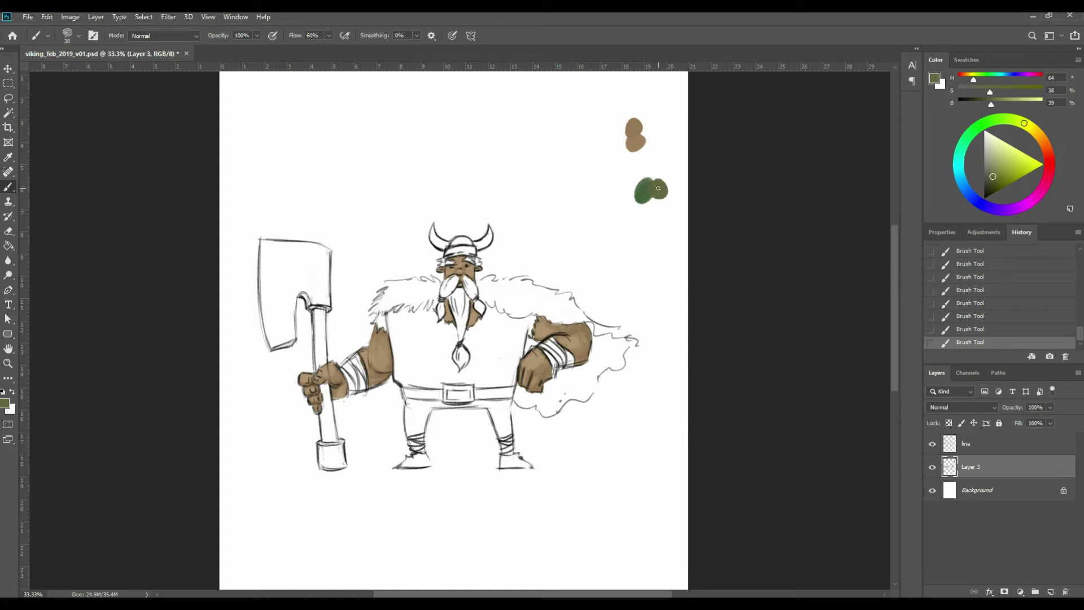
Set the foreground color to dark olive 524c35 and paint a swatch of it below the green swatches.
click(4, 403)
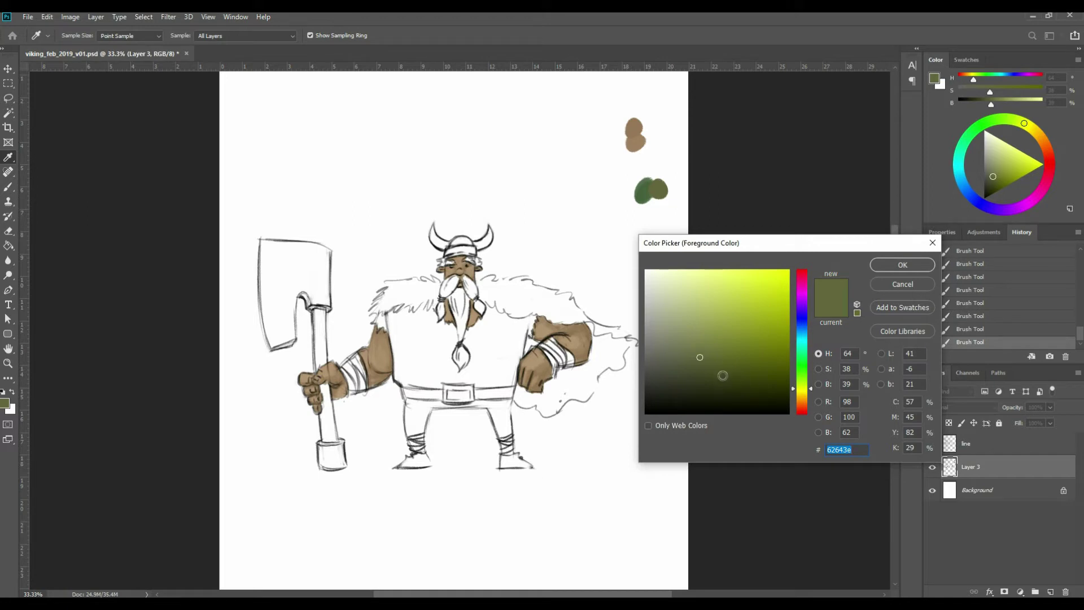
click(811, 395)
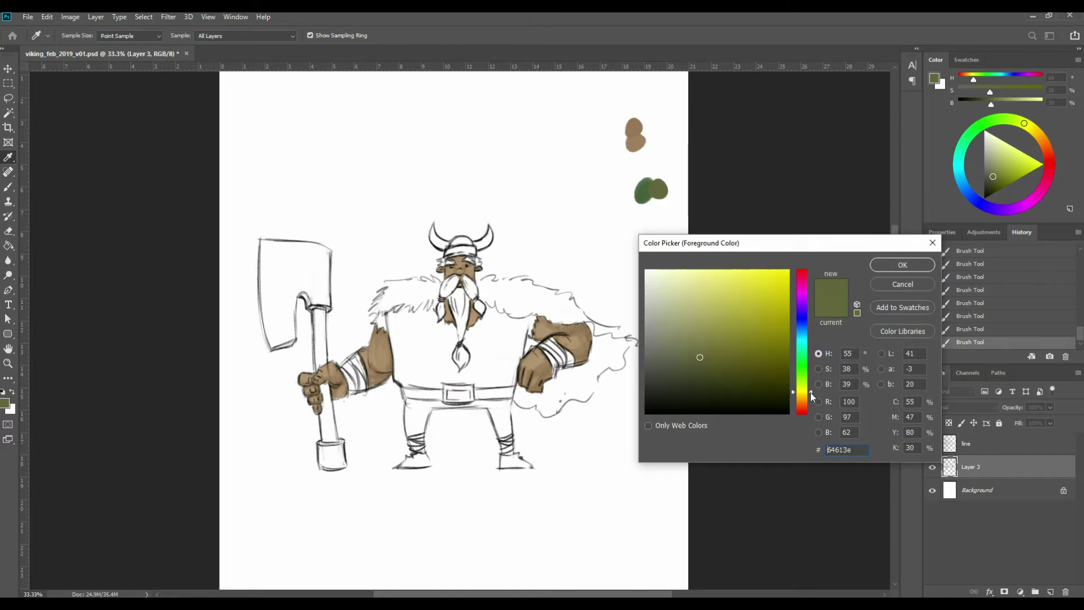
drag(700, 361, 695, 368)
click(889, 266)
mouse_move(652, 206)
mouse_down()
mouse_move(644, 214)
mouse_move(653, 215)
mouse_up()
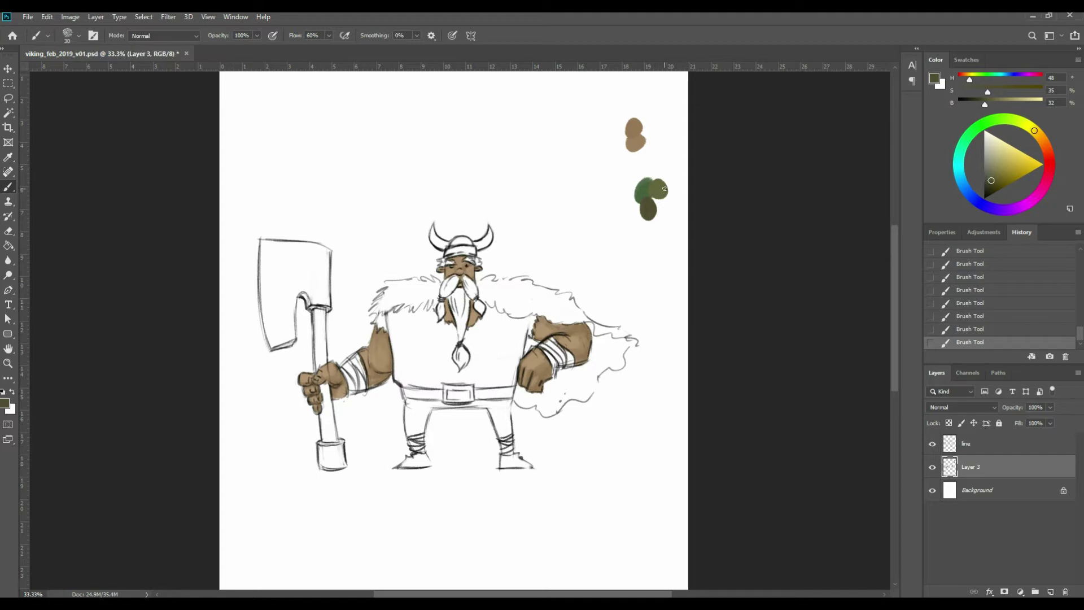
Set the foreground color to a yellowish olive (hue 48, saturation 54, brightness 44) and paint a swatch above the green ones.
click(5, 405)
drag(715, 359, 723, 350)
click(899, 263)
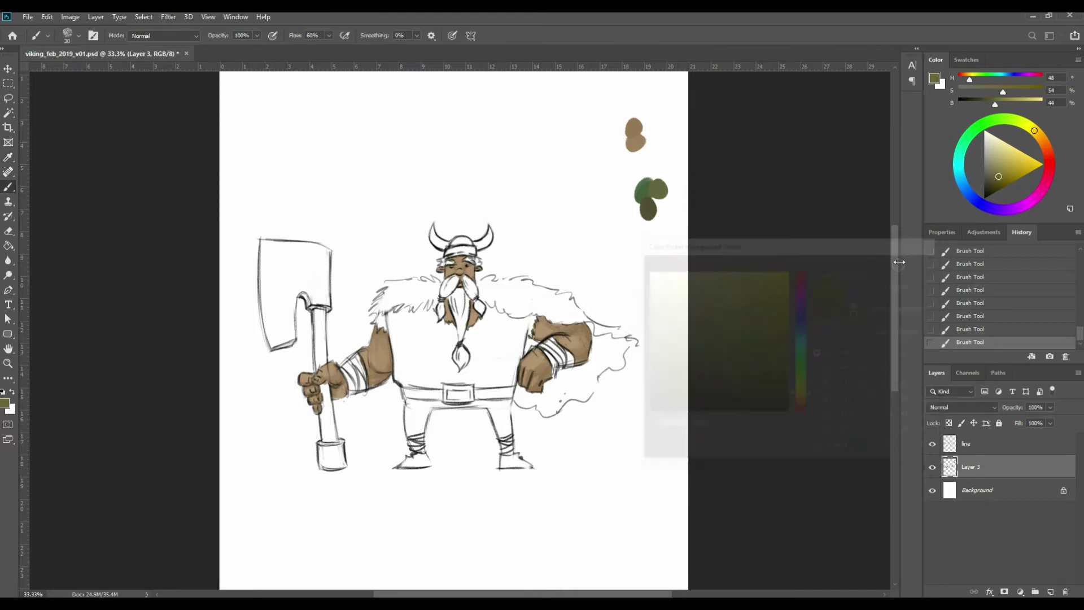
click(653, 172)
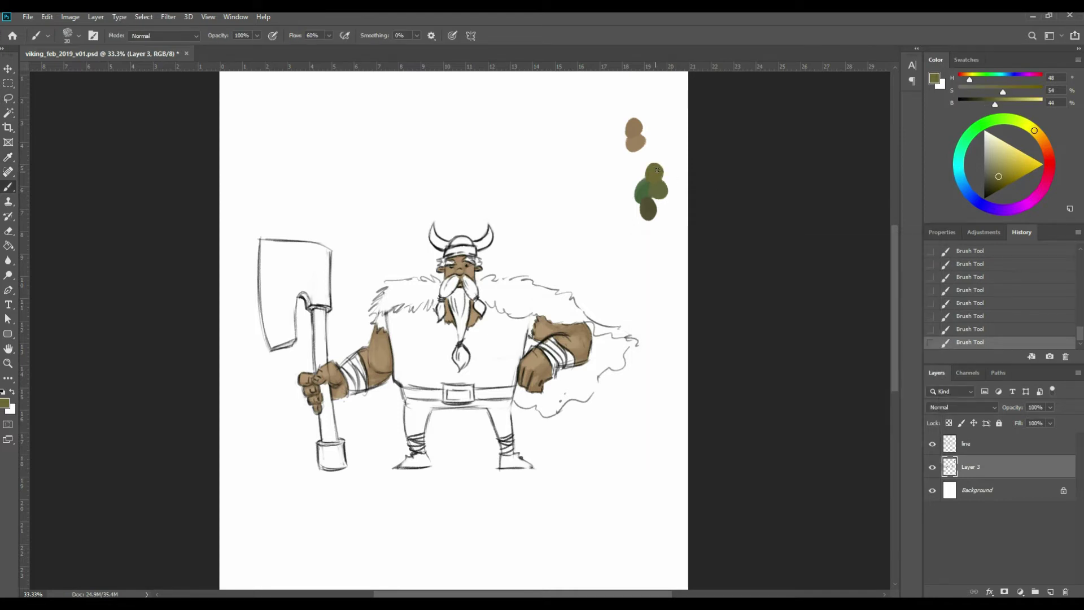
Set the foreground color to a light khaki (hue 48, saturation 47, brightness 67) and add its swatch beside the yellowish olive one.
click(5, 403)
drag(727, 345, 712, 316)
click(902, 265)
click(665, 163)
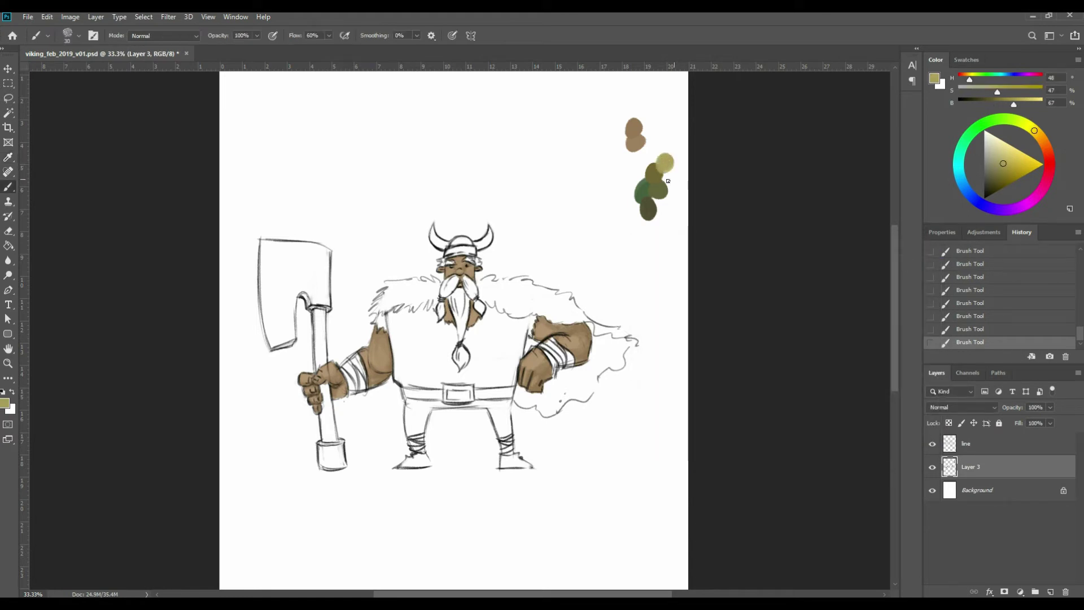
Derive a dark brown (hue 34, saturation 60, brightness 33) from the dark olive swatch and paint its swatch beside it.
click(5, 402)
click(653, 208)
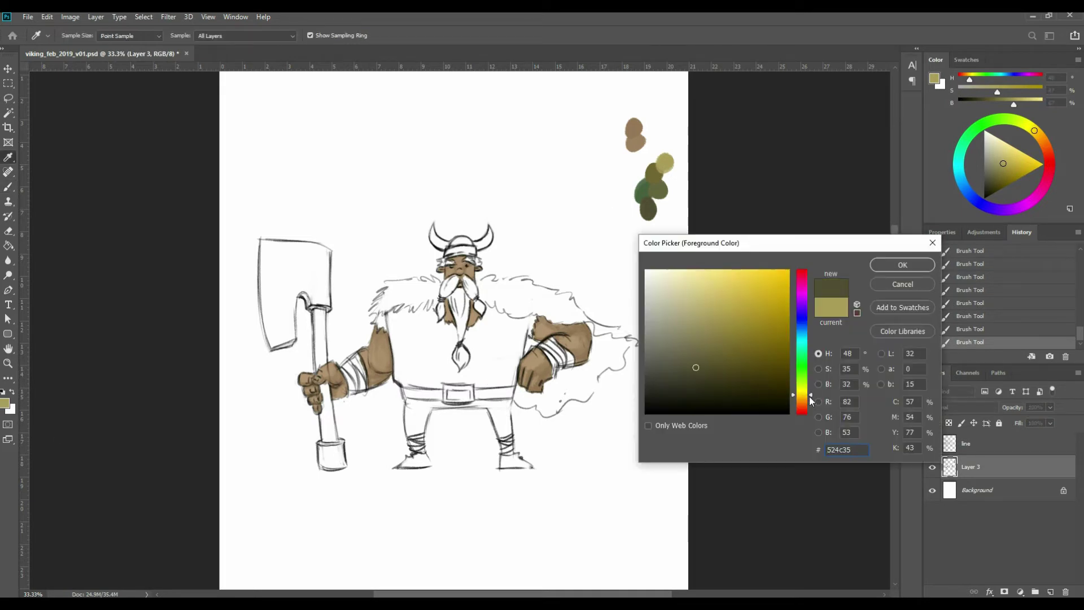
drag(811, 403, 811, 405)
drag(719, 365, 730, 366)
click(902, 268)
drag(659, 219, 661, 220)
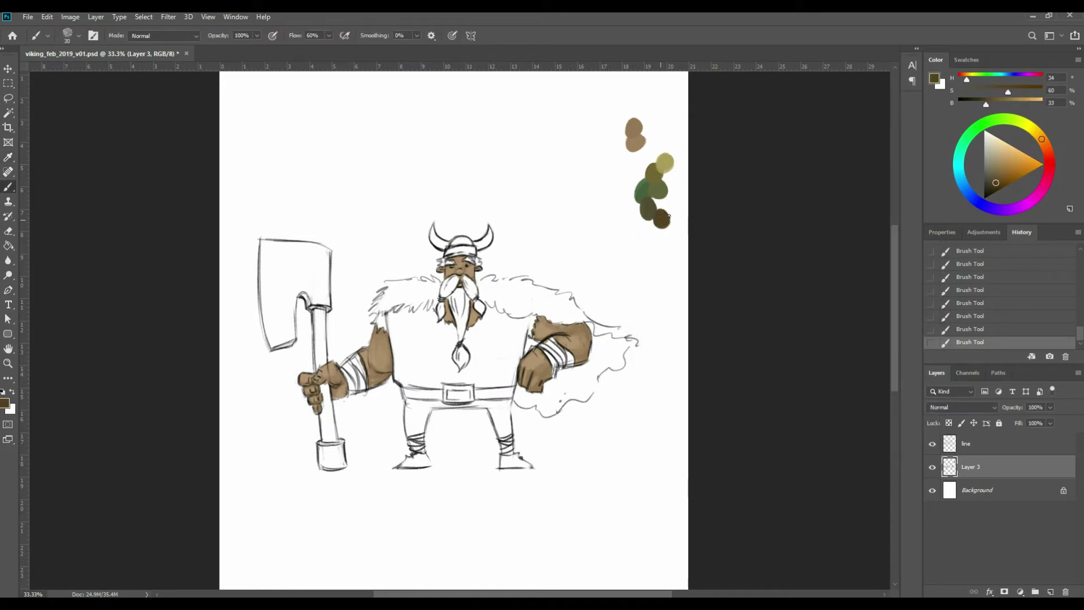
Sample the dark green swatch and fill the whole tunic with it, including the ragged shoulder edges and around the beard braid.
alt+click(647, 181)
mouse_move(401, 347)
mouse_down()
mouse_move(397, 321)
mouse_move(397, 355)
mouse_move(385, 323)
mouse_up()
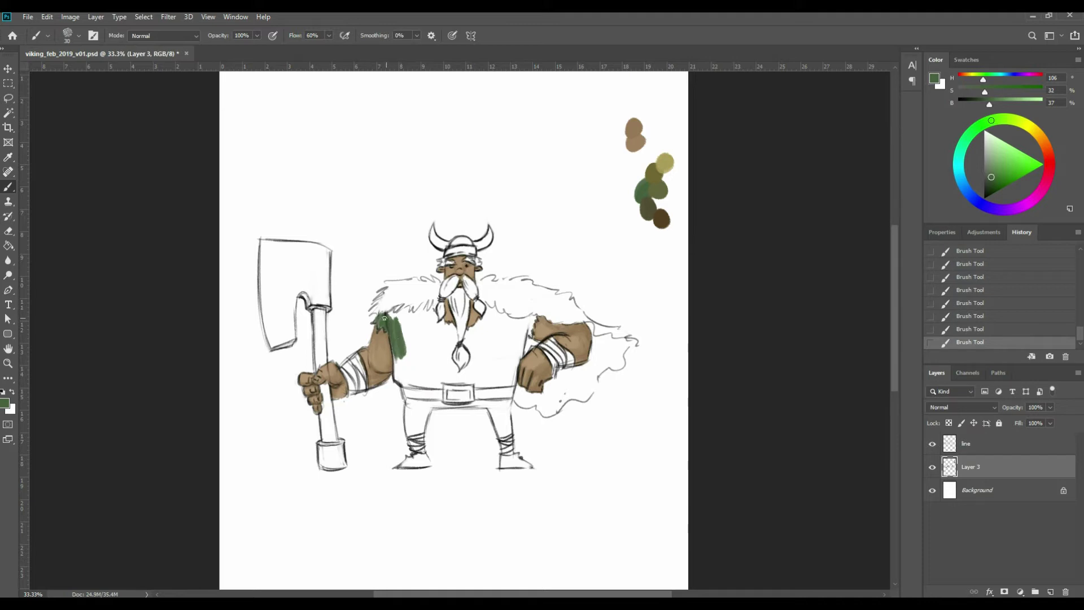
mouse_move(375, 323)
mouse_down()
mouse_move(404, 314)
mouse_move(411, 330)
mouse_up()
mouse_move(402, 322)
mouse_down()
mouse_move(409, 355)
mouse_move(417, 315)
mouse_move(425, 347)
mouse_move(432, 311)
mouse_move(437, 345)
mouse_move(441, 328)
mouse_move(425, 324)
mouse_move(419, 347)
mouse_move(416, 320)
mouse_move(411, 355)
mouse_move(393, 316)
mouse_move(404, 351)
mouse_move(437, 335)
mouse_move(428, 346)
mouse_move(429, 329)
mouse_move(441, 358)
mouse_move(439, 326)
mouse_move(448, 352)
mouse_move(448, 326)
mouse_move(455, 344)
mouse_move(441, 325)
mouse_move(445, 354)
mouse_move(397, 359)
mouse_move(398, 372)
mouse_move(393, 344)
mouse_move(402, 380)
mouse_move(408, 352)
mouse_move(422, 378)
mouse_move(401, 342)
mouse_move(398, 380)
mouse_move(464, 378)
mouse_move(422, 359)
mouse_move(485, 351)
mouse_move(491, 358)
mouse_move(410, 370)
mouse_move(427, 385)
mouse_move(497, 338)
mouse_move(483, 384)
mouse_up()
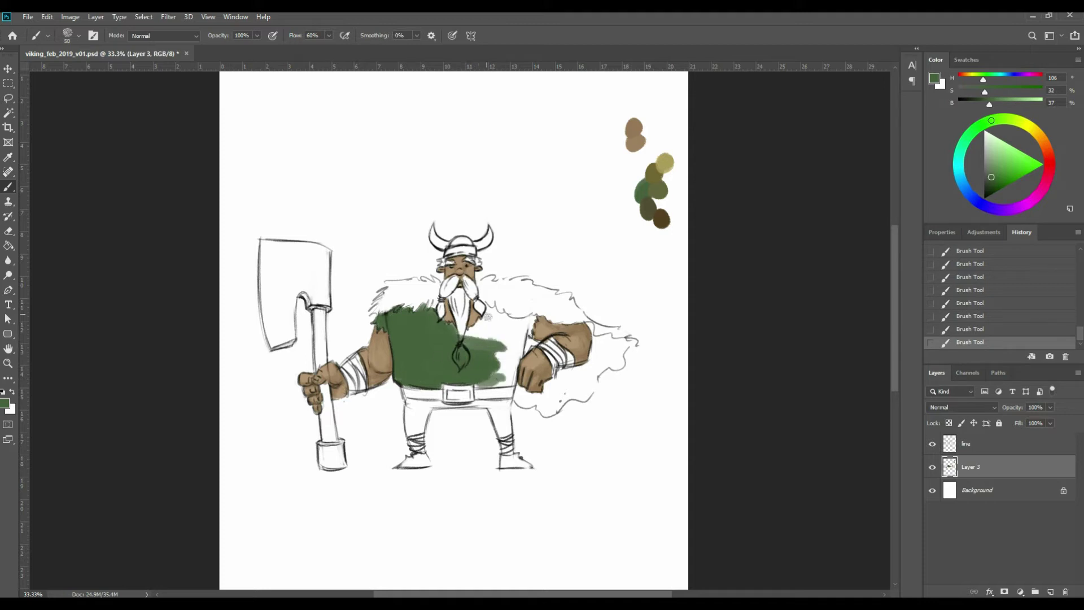
mouse_move(477, 327)
mouse_down()
mouse_move(490, 353)
mouse_move(507, 340)
mouse_move(491, 331)
mouse_move(493, 300)
mouse_move(483, 324)
mouse_move(487, 305)
mouse_move(499, 321)
mouse_move(486, 356)
mouse_move(516, 329)
mouse_move(512, 359)
mouse_move(509, 332)
mouse_move(487, 355)
mouse_move(515, 327)
mouse_move(503, 316)
mouse_move(521, 321)
mouse_move(512, 348)
mouse_move(526, 321)
mouse_move(517, 361)
mouse_move(532, 328)
mouse_up()
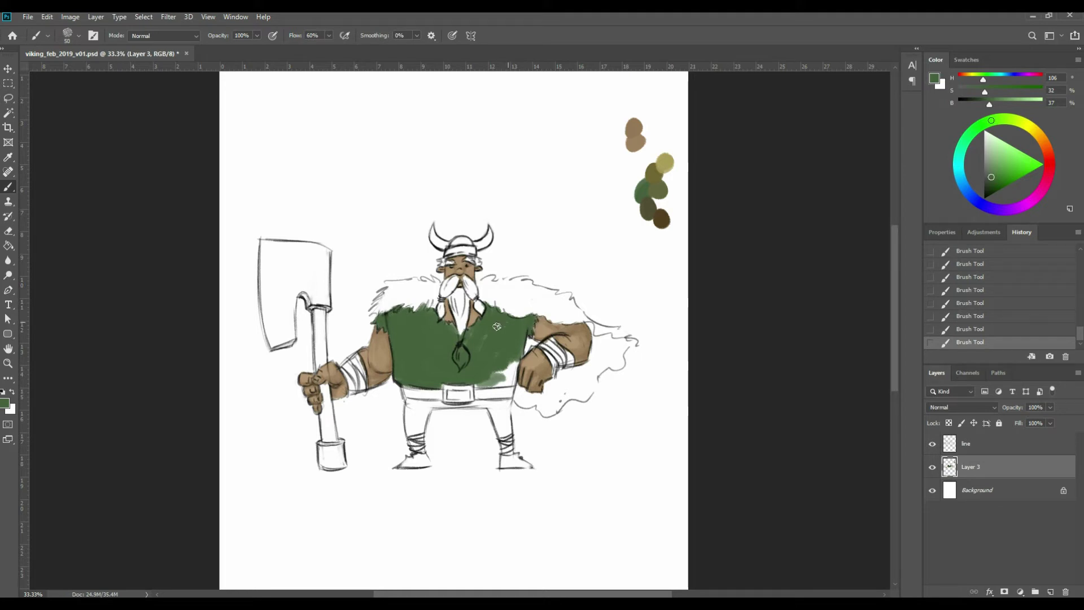
mouse_move(508, 341)
mouse_down()
mouse_move(502, 371)
mouse_move(516, 355)
mouse_move(512, 379)
mouse_up()
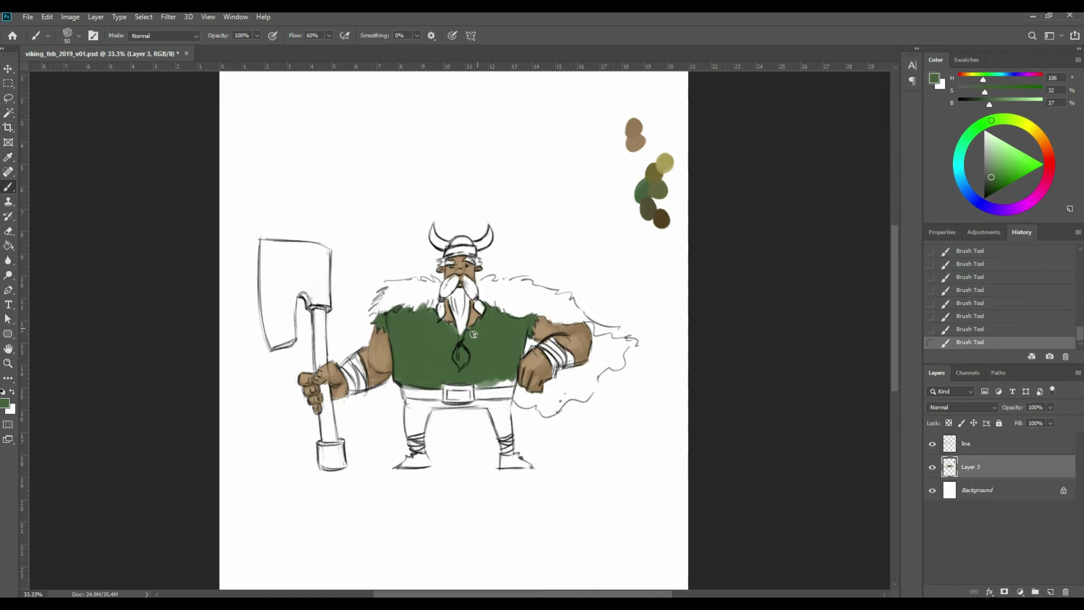
drag(495, 382, 511, 380)
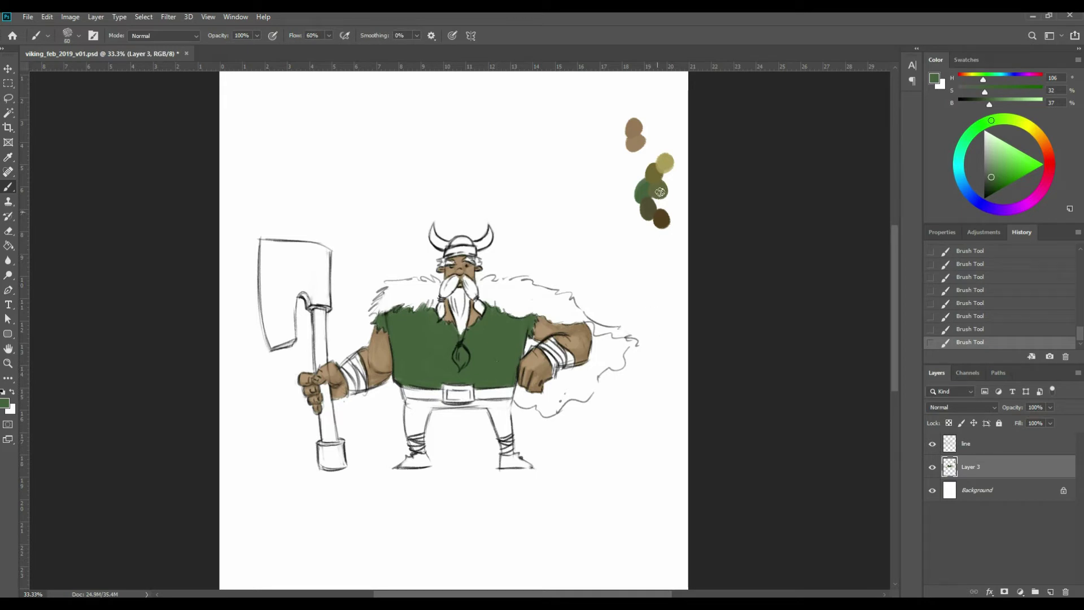
Sample the yellowish olive swatch and paint the trousers and both shoes with it, leaving the belt and ankle wraps unpainted.
key(i)
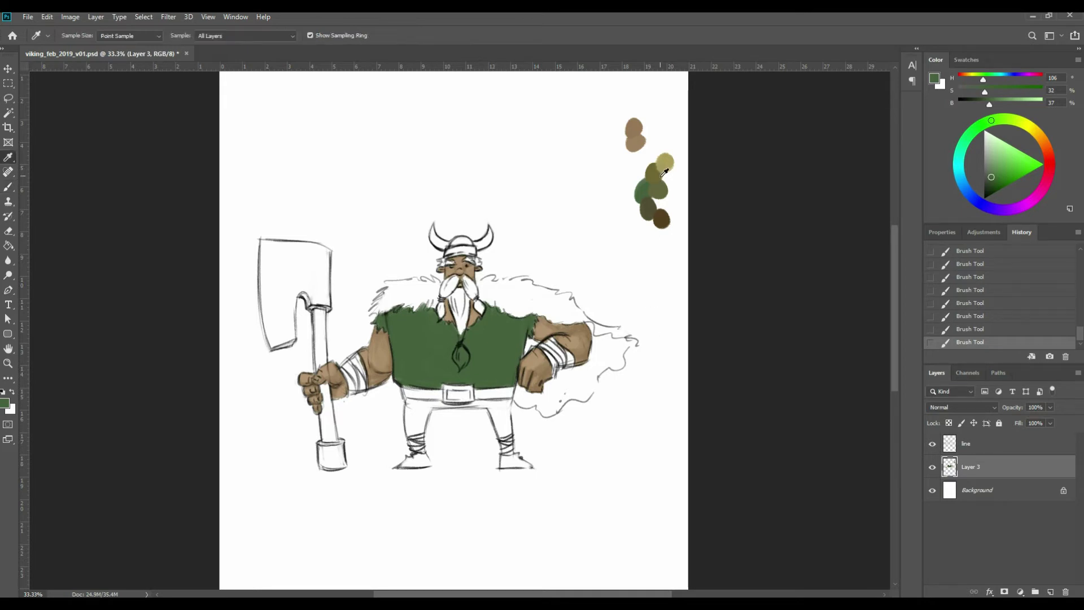
click(658, 172)
key(b)
mouse_move(411, 402)
mouse_down()
mouse_move(411, 431)
mouse_move(427, 402)
mouse_move(421, 429)
mouse_move(425, 415)
mouse_up()
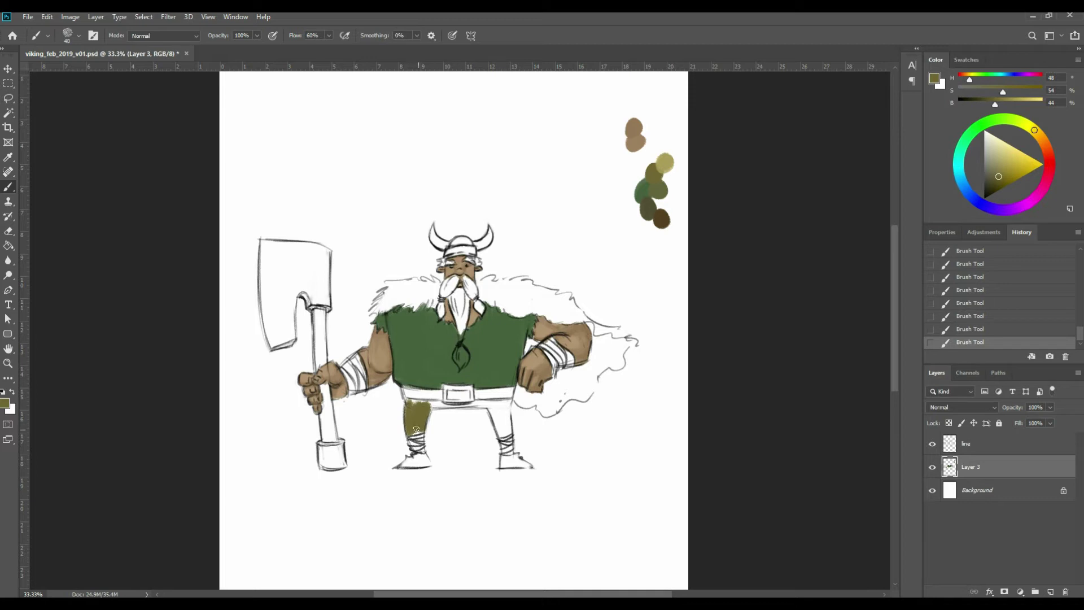
mouse_move(414, 402)
mouse_down()
mouse_move(452, 405)
mouse_move(410, 396)
mouse_move(410, 421)
mouse_move(507, 419)
mouse_up()
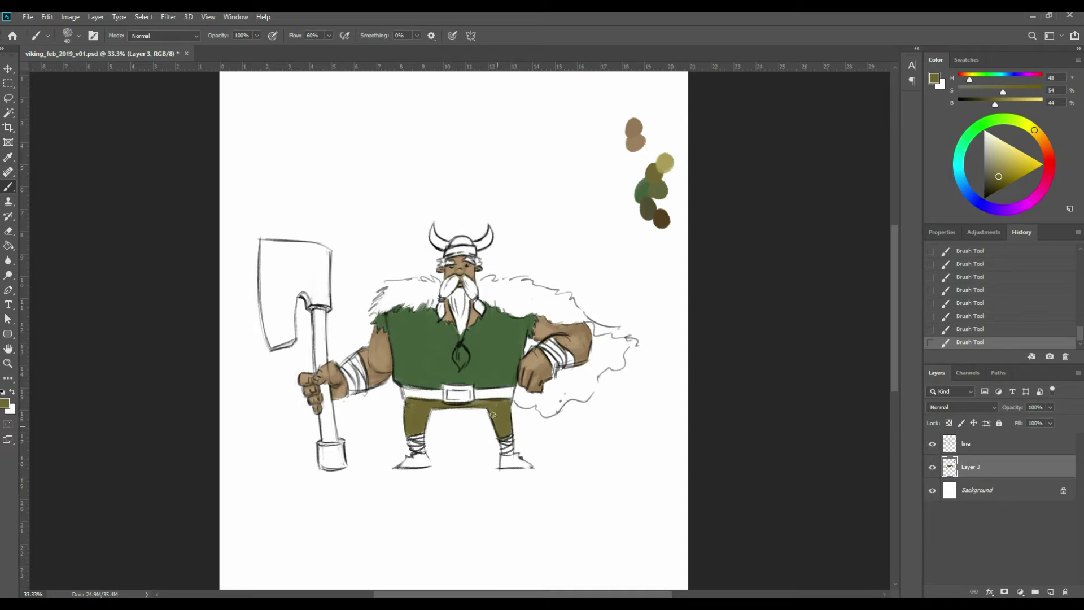
drag(404, 464, 418, 453)
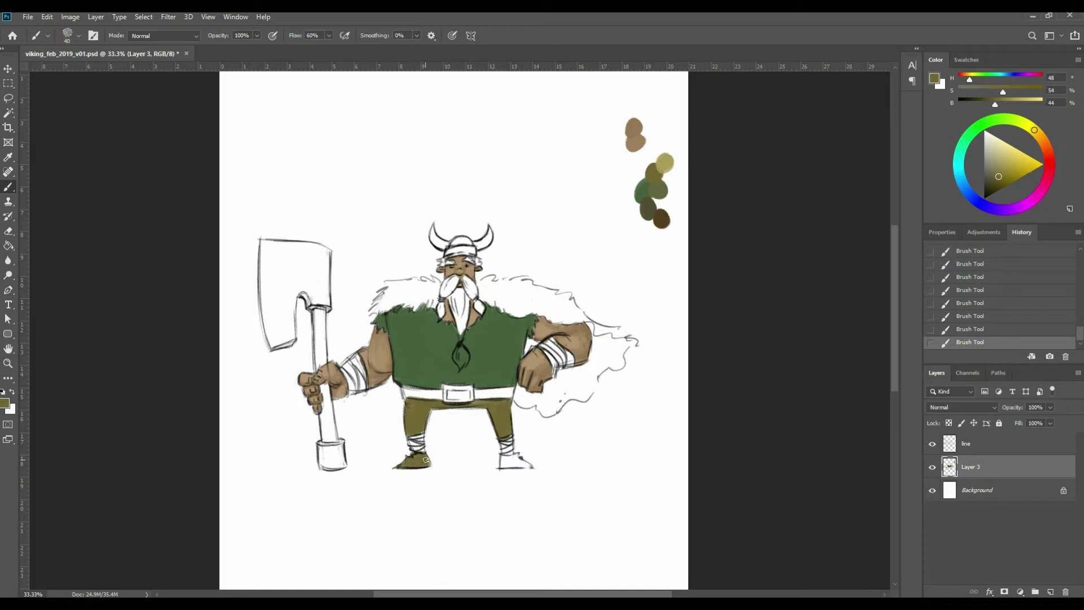
drag(505, 466, 516, 455)
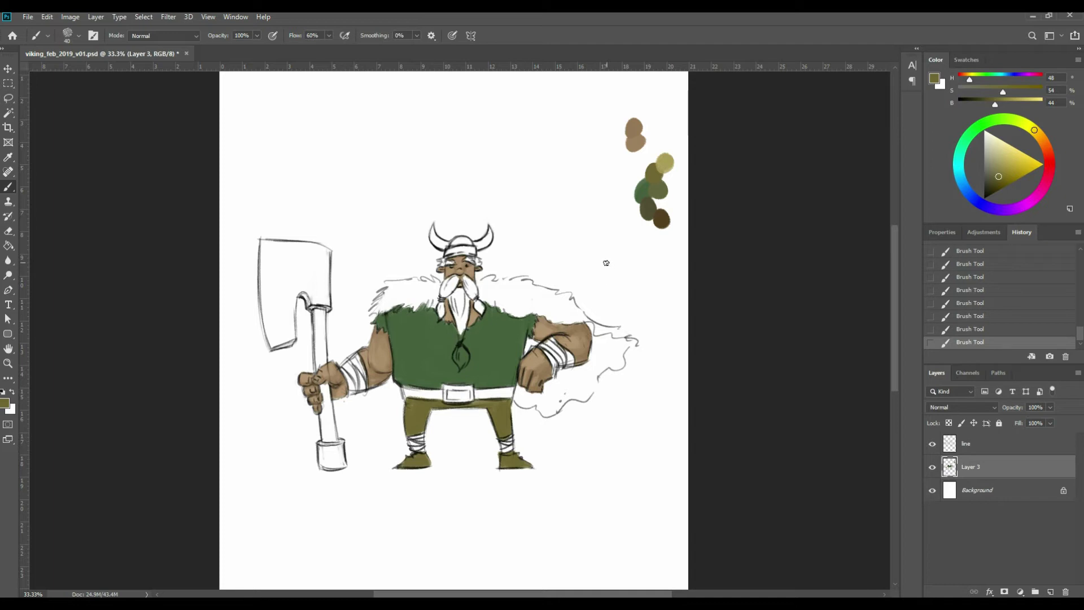
Sample the dark brown swatch and paint the belt on both sides of the buckle with it.
key(i)
click(664, 214)
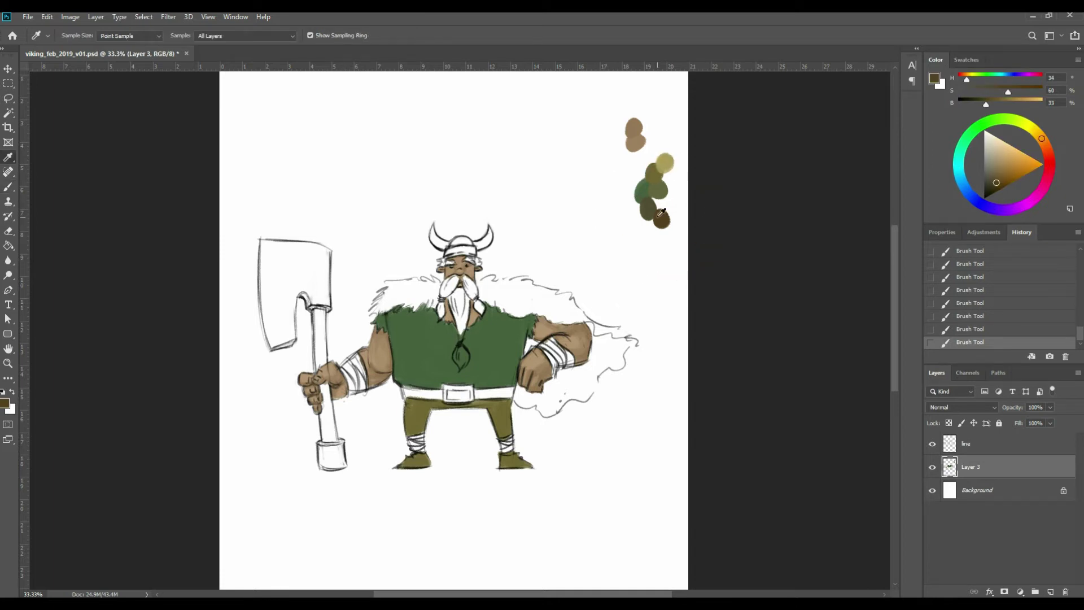
key(b)
drag(405, 392, 508, 388)
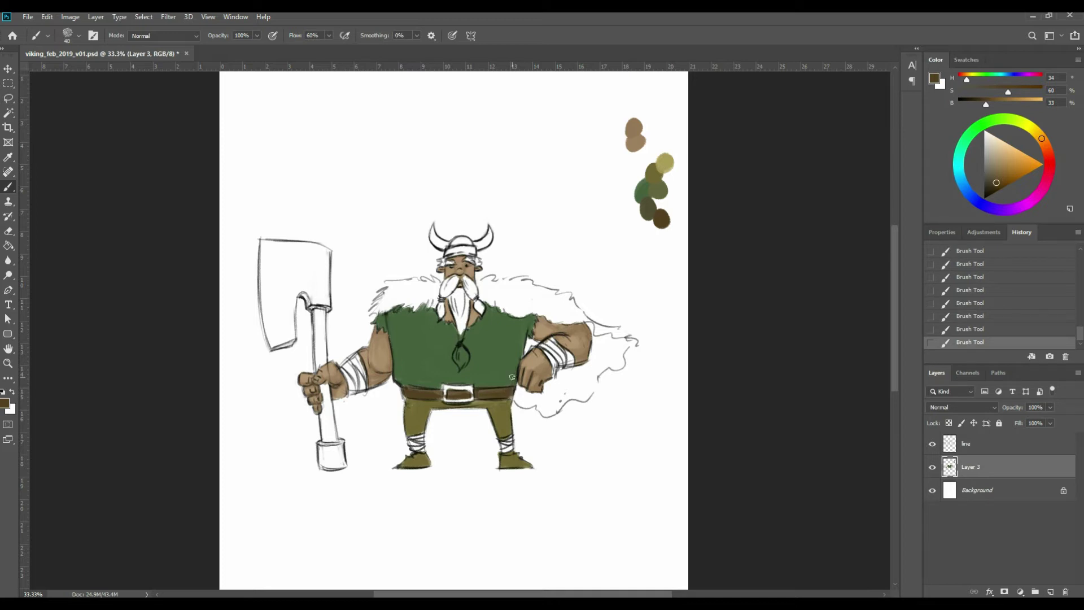
Paint the fur collar dark brown across both shoulders and along the cape's upper edge to its tip.
mouse_move(406, 283)
mouse_down()
mouse_move(380, 313)
mouse_move(423, 282)
mouse_move(405, 304)
mouse_move(434, 296)
mouse_move(434, 307)
mouse_move(418, 290)
mouse_up()
right_click(418, 291)
click(429, 287)
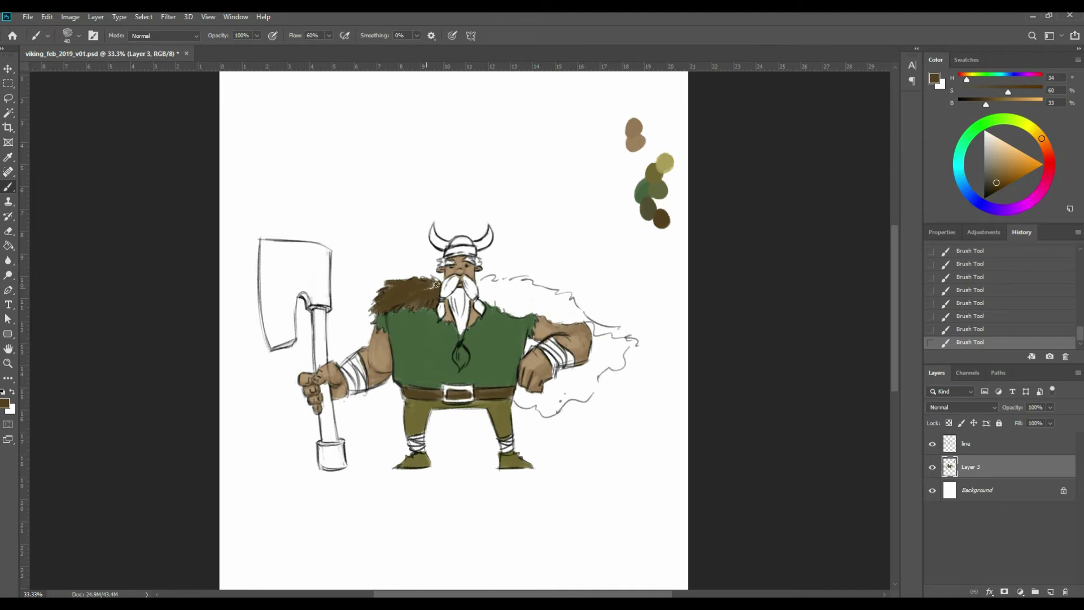
mouse_move(489, 279)
mouse_down()
mouse_move(483, 292)
mouse_move(523, 283)
mouse_move(508, 282)
mouse_move(536, 291)
mouse_move(475, 292)
mouse_up()
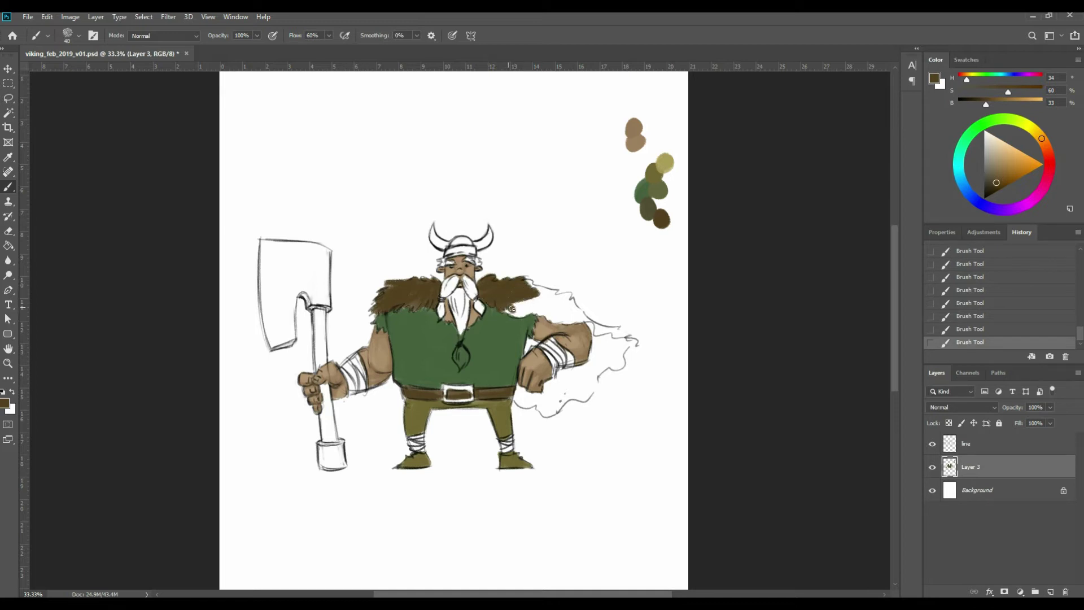
mouse_move(525, 298)
mouse_down()
mouse_move(535, 308)
mouse_move(517, 314)
mouse_move(559, 310)
mouse_move(516, 299)
mouse_move(562, 303)
mouse_up()
mouse_move(536, 287)
mouse_down()
mouse_move(512, 309)
mouse_move(577, 317)
mouse_move(560, 305)
mouse_move(568, 295)
mouse_move(617, 330)
mouse_up()
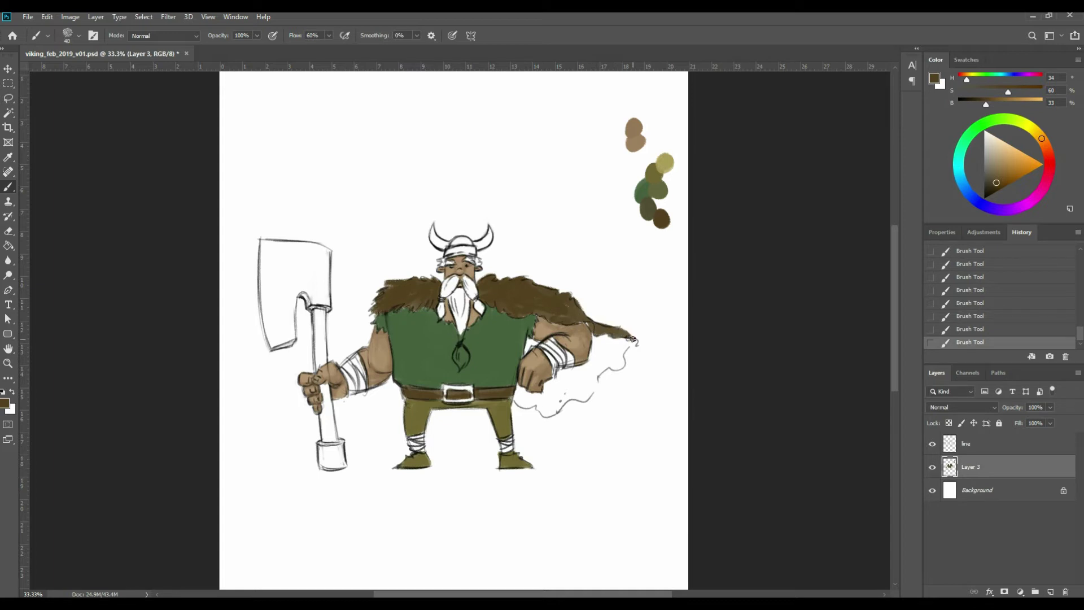
Sample the light khaki swatch and fill the hanging cape behind the bent arm, out to its wavy edge.
key(i)
click(666, 158)
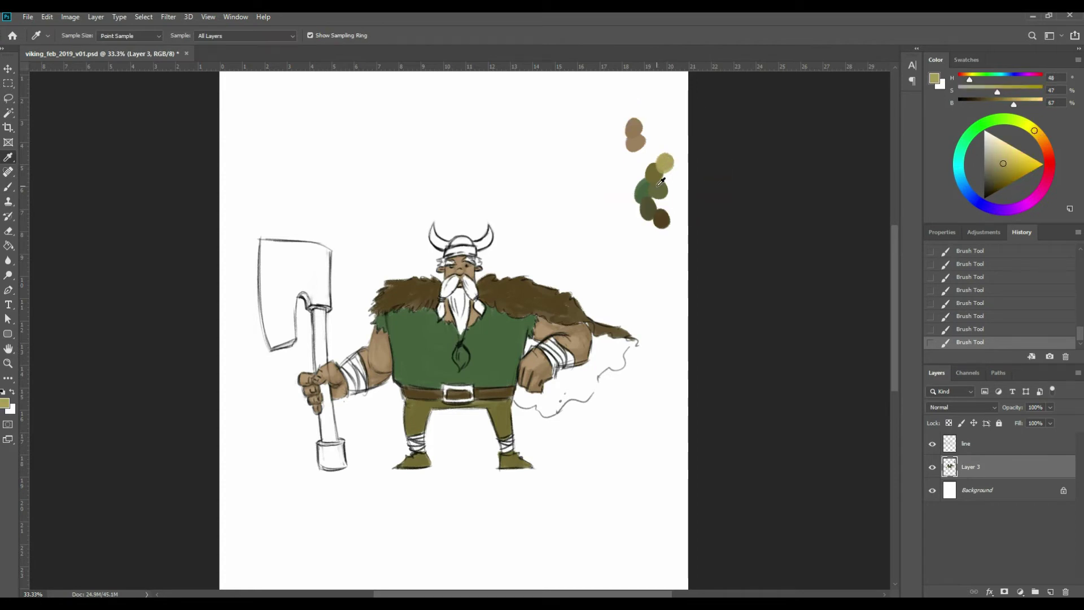
key(b)
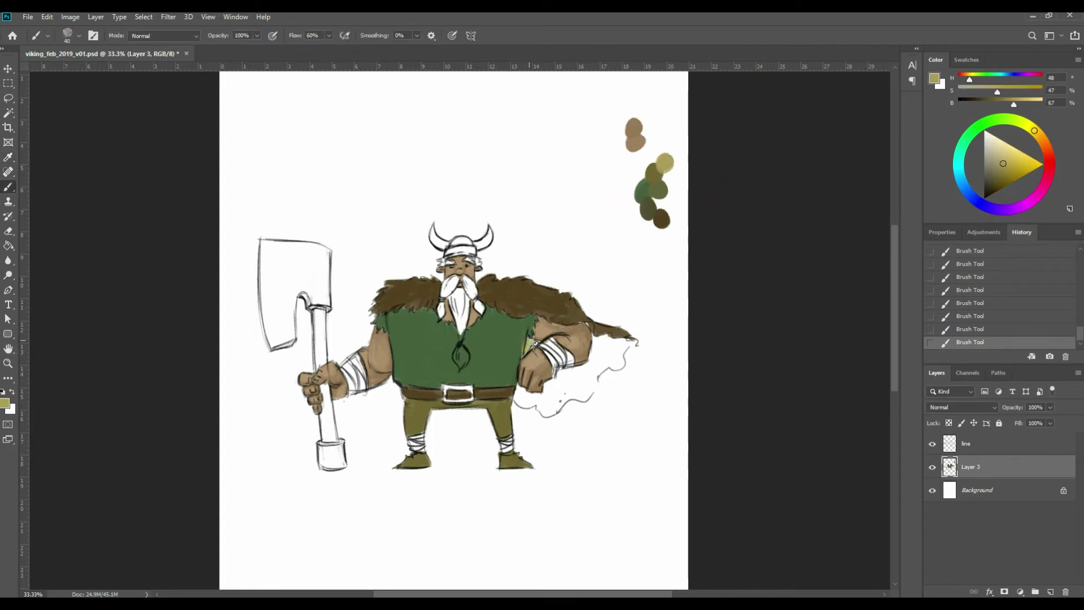
mouse_move(519, 389)
mouse_down()
mouse_move(558, 384)
mouse_move(539, 404)
mouse_move(583, 372)
mouse_move(560, 371)
mouse_move(589, 368)
mouse_move(531, 403)
mouse_move(545, 400)
mouse_move(545, 413)
mouse_move(568, 396)
mouse_move(552, 414)
mouse_move(586, 379)
mouse_move(580, 401)
mouse_move(592, 388)
mouse_move(594, 339)
mouse_up()
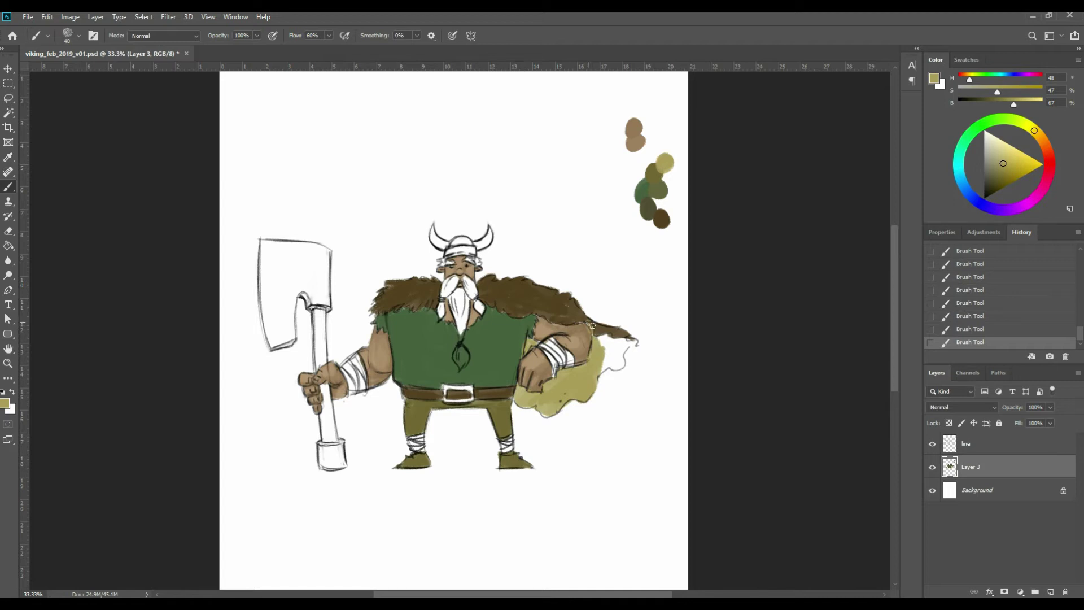
mouse_move(606, 341)
mouse_down()
mouse_move(596, 367)
mouse_move(618, 349)
mouse_move(612, 366)
mouse_move(624, 366)
mouse_move(627, 343)
mouse_up()
Mix a greyish khaki (hue 48, saturation 22, brightness 65), add its swatch above the light khaki, and paint the forearm and ankle wraps.
click(4, 404)
click(682, 313)
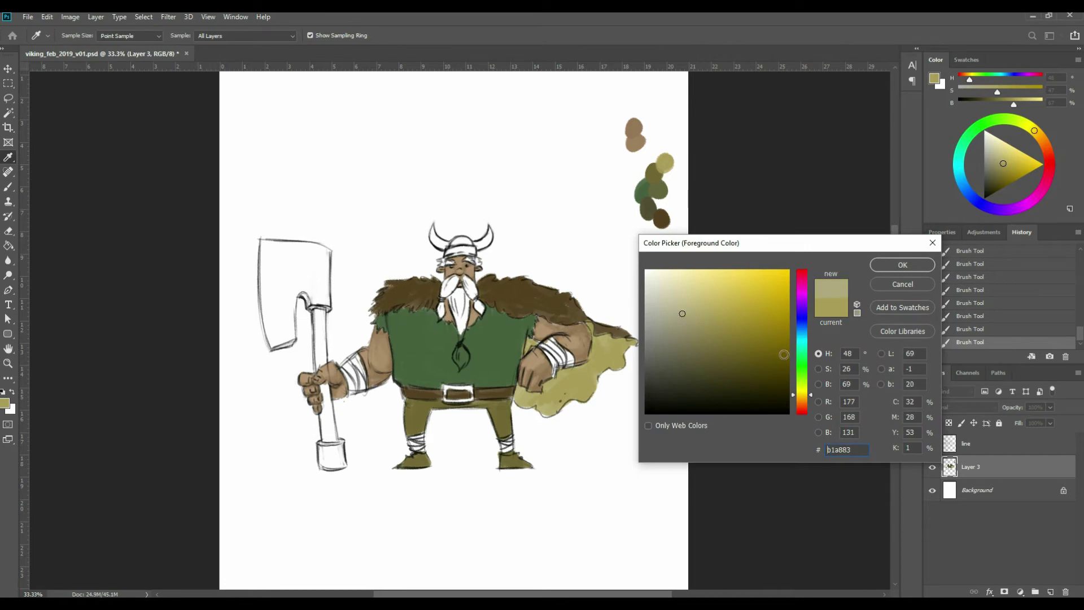
click(676, 321)
click(903, 265)
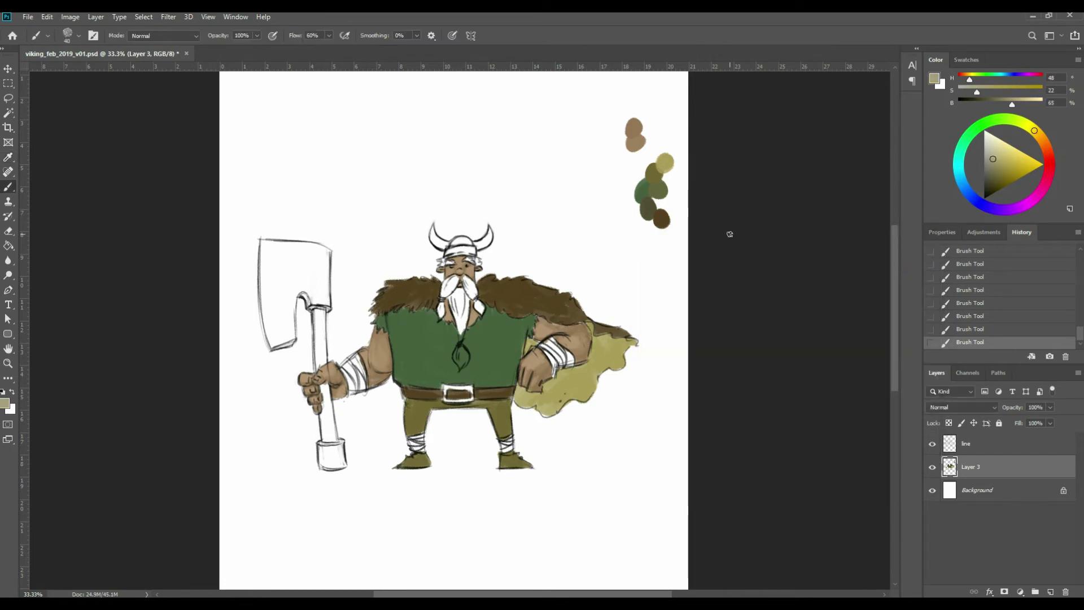
drag(671, 145, 667, 148)
mouse_move(549, 357)
mouse_down()
mouse_move(570, 363)
mouse_move(567, 354)
mouse_up()
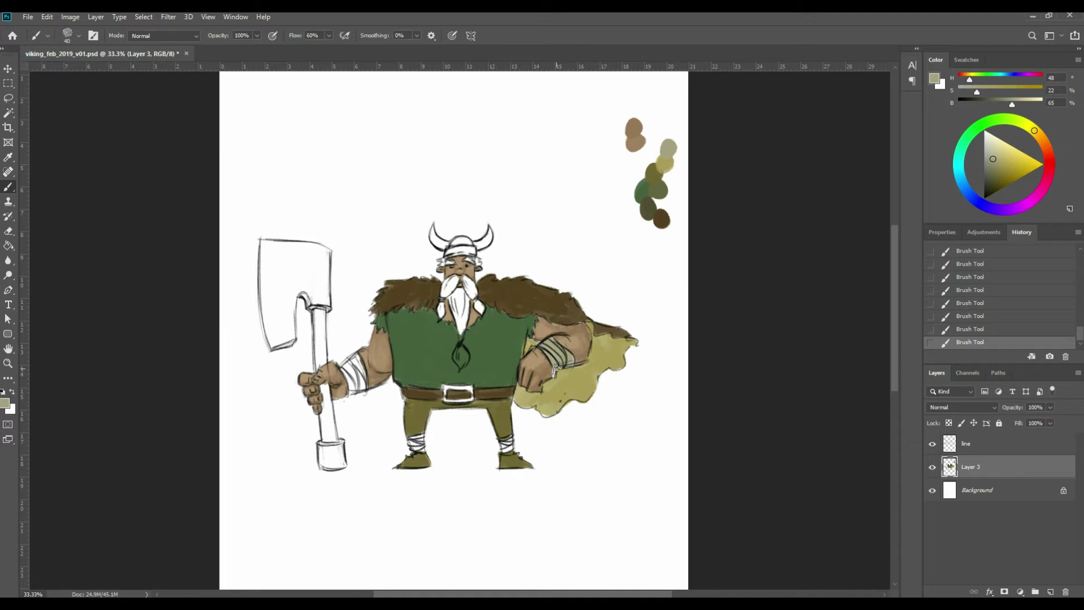
mouse_move(349, 370)
mouse_down()
mouse_move(349, 384)
mouse_move(347, 361)
mouse_move(363, 377)
mouse_up()
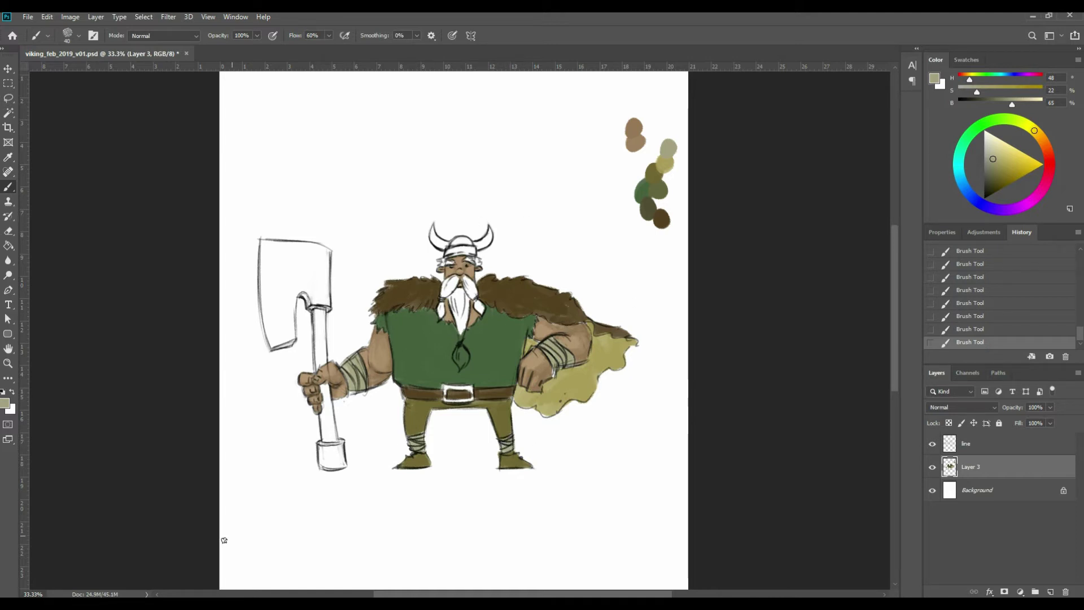
Add two pale khaki swatches above the greyish one: hue 48, saturation 35, brightness 68, and hue 48, saturation 30, brightness 79.
click(5, 402)
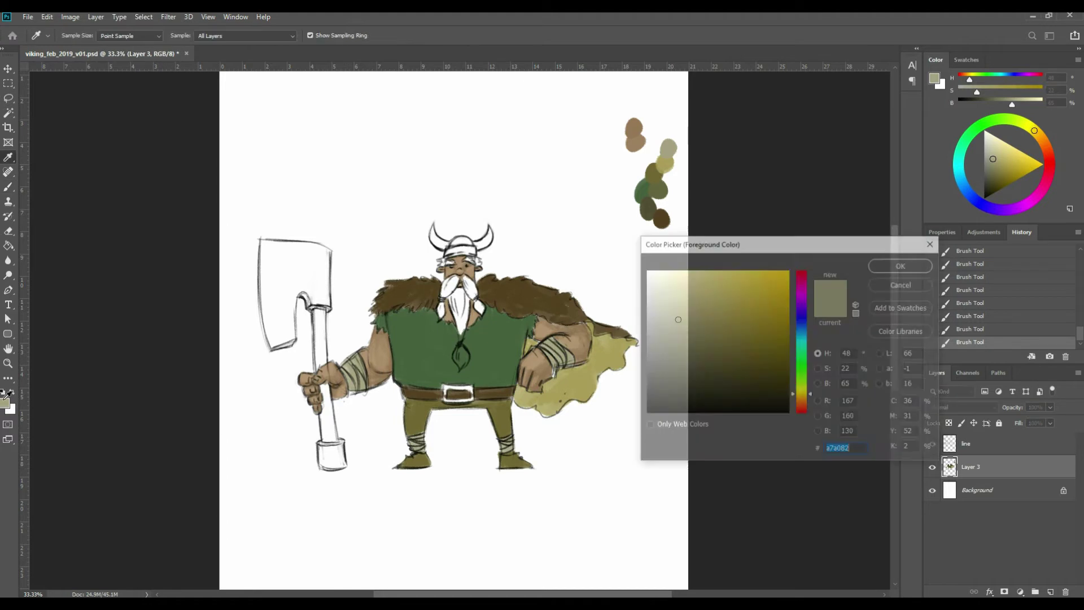
drag(676, 329, 695, 316)
click(901, 266)
drag(656, 129, 666, 123)
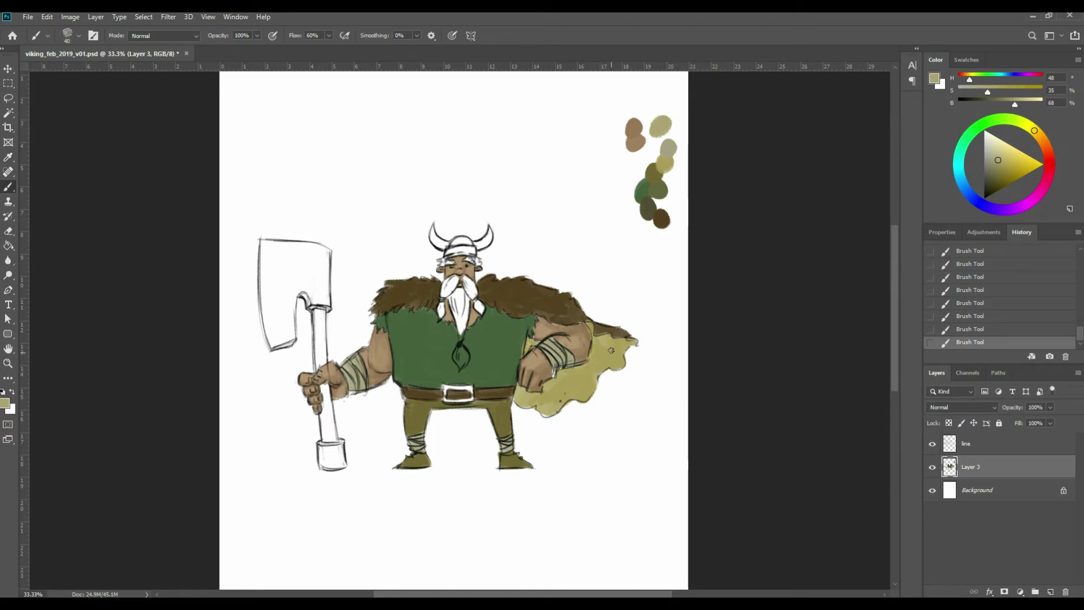
click(5, 403)
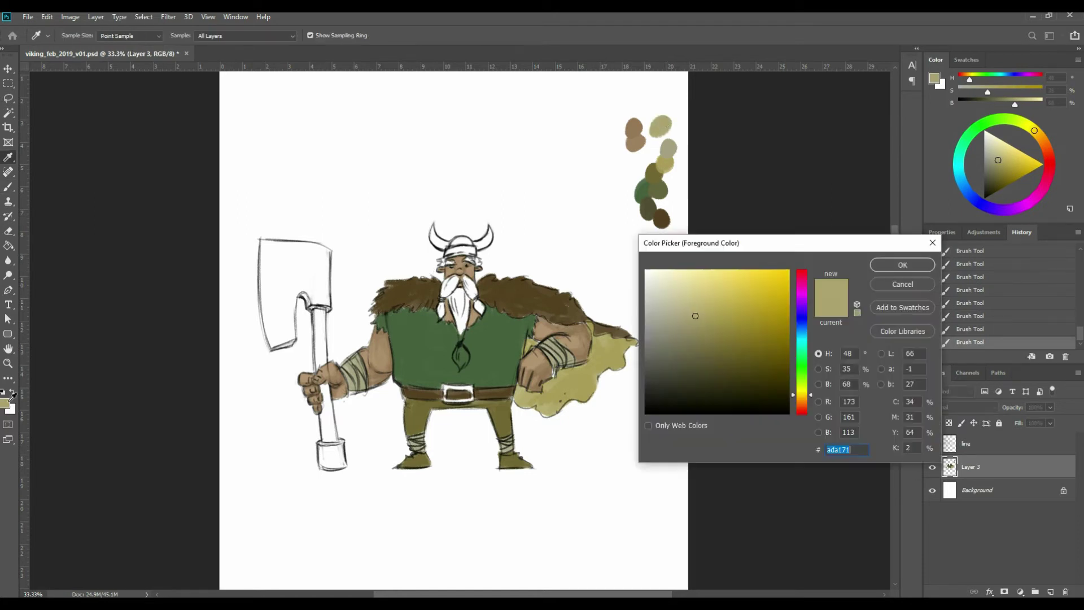
click(688, 298)
click(902, 264)
drag(660, 106, 672, 113)
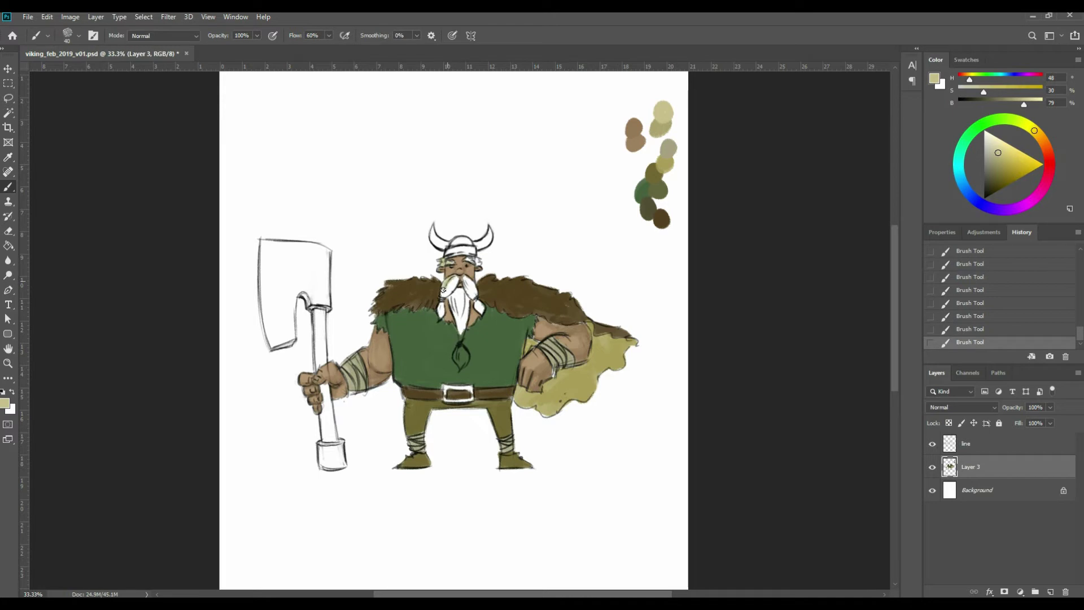
Paint the moustache, beard, braid end, eyebrows and hair with the palest khaki.
drag(442, 295, 453, 286)
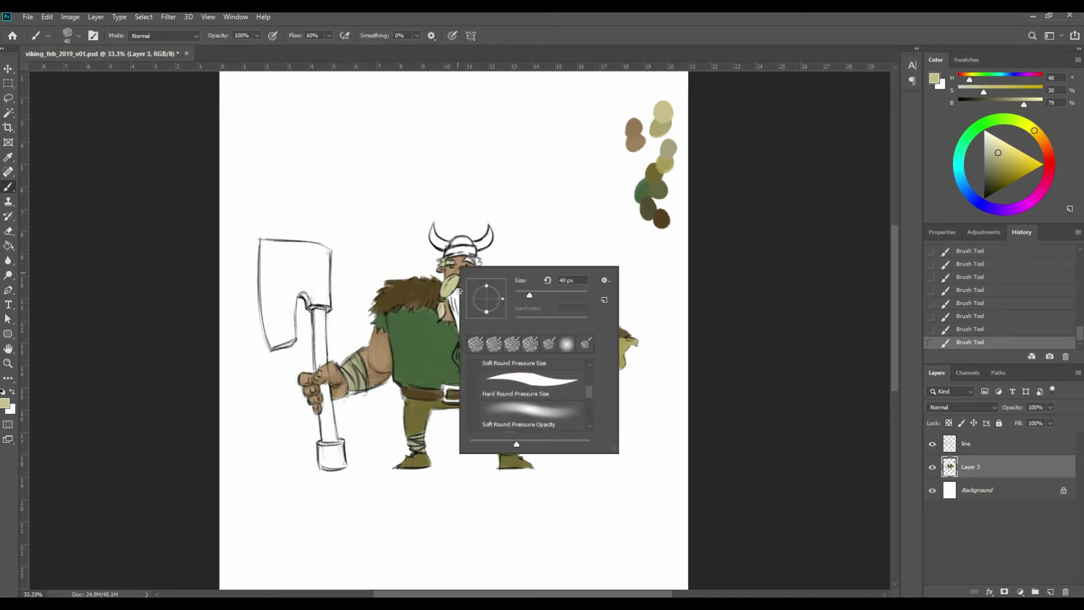
mouse_move(451, 296)
mouse_down()
mouse_move(461, 324)
mouse_move(466, 297)
mouse_up()
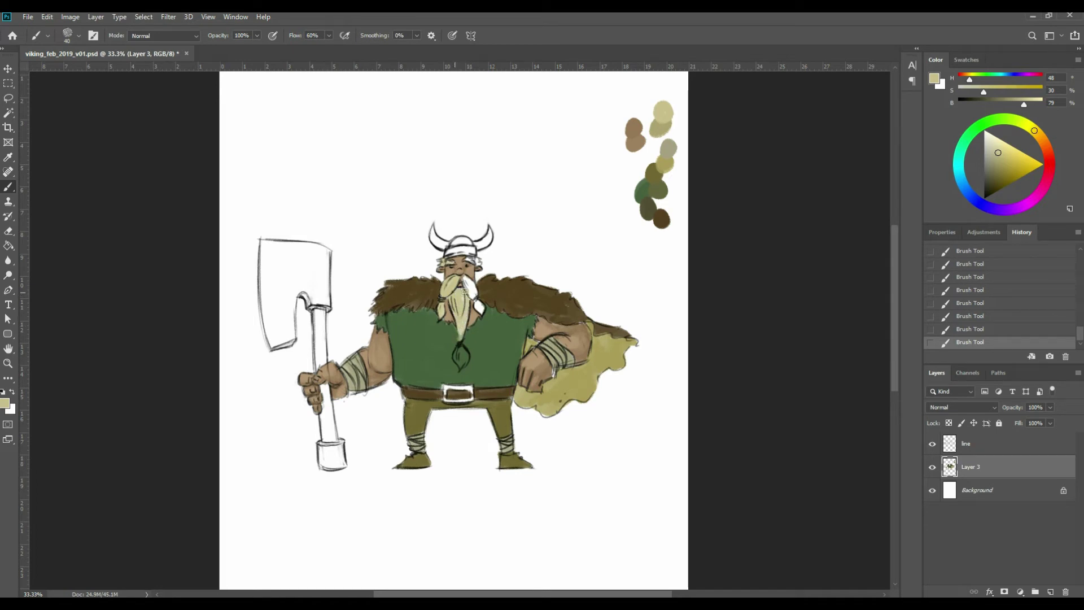
mouse_move(460, 350)
mouse_down()
mouse_move(464, 359)
mouse_move(468, 350)
mouse_up()
mouse_move(472, 294)
mouse_down()
mouse_move(467, 281)
mouse_move(473, 297)
mouse_up()
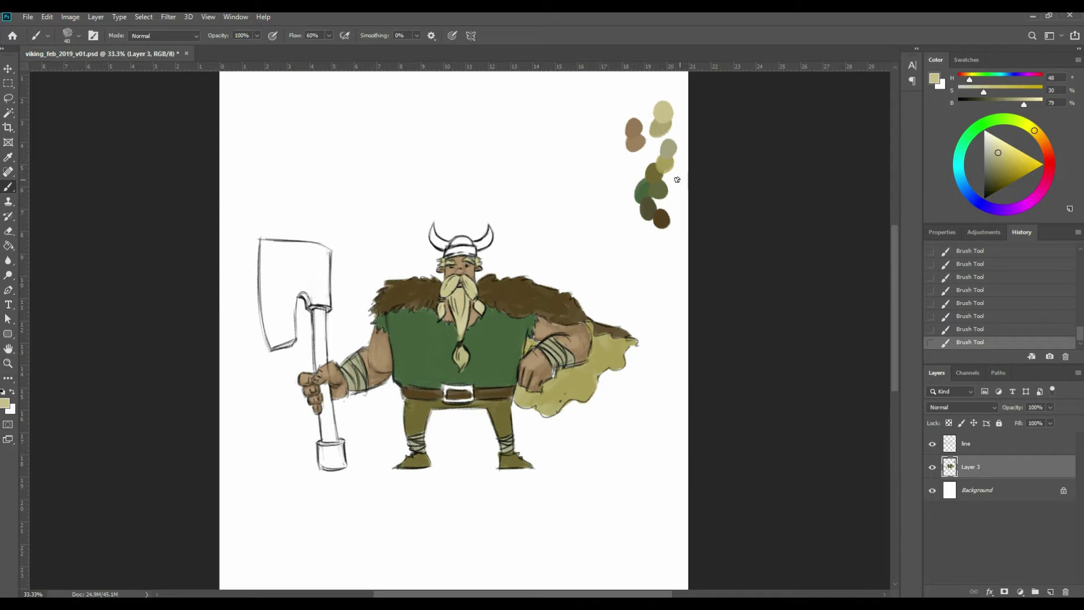
Sample the light khaki swatch and shade both helmet horns from their bases, blending toward the tips with lighter tints sampled from the horns.
key(i)
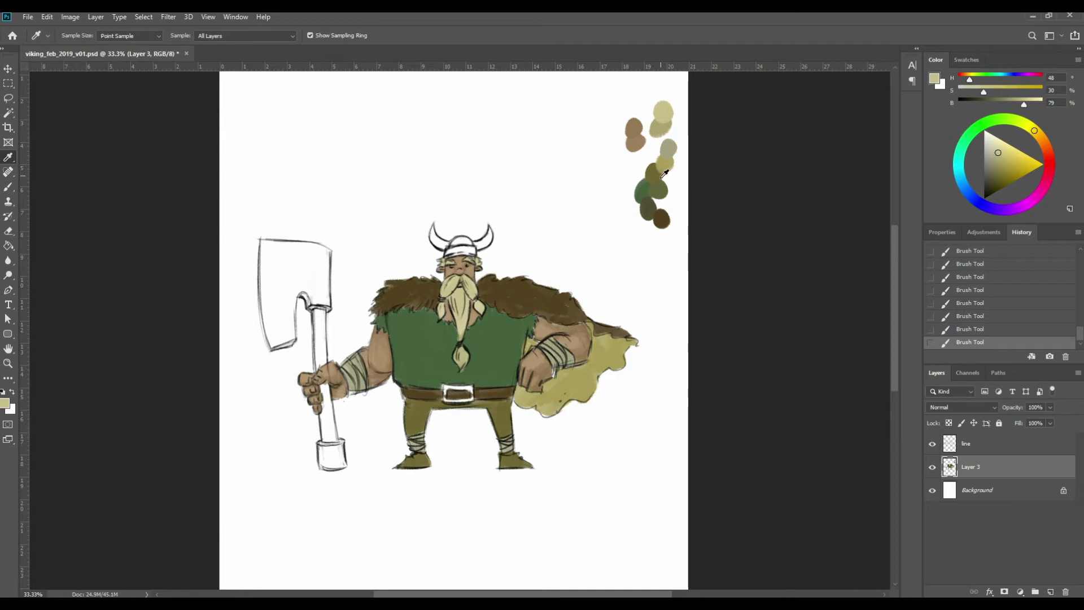
click(667, 165)
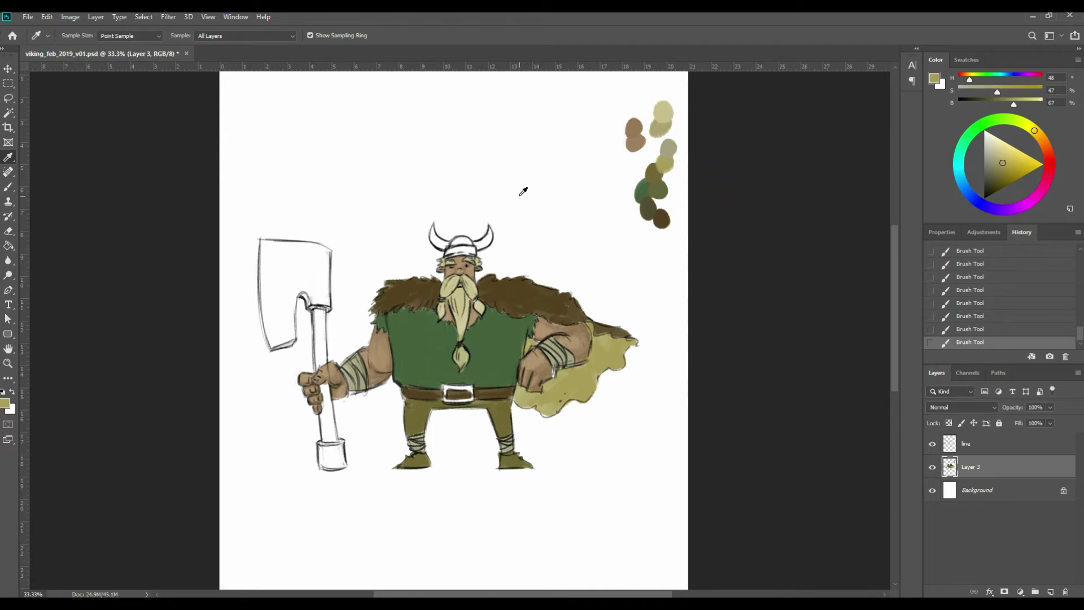
key(b)
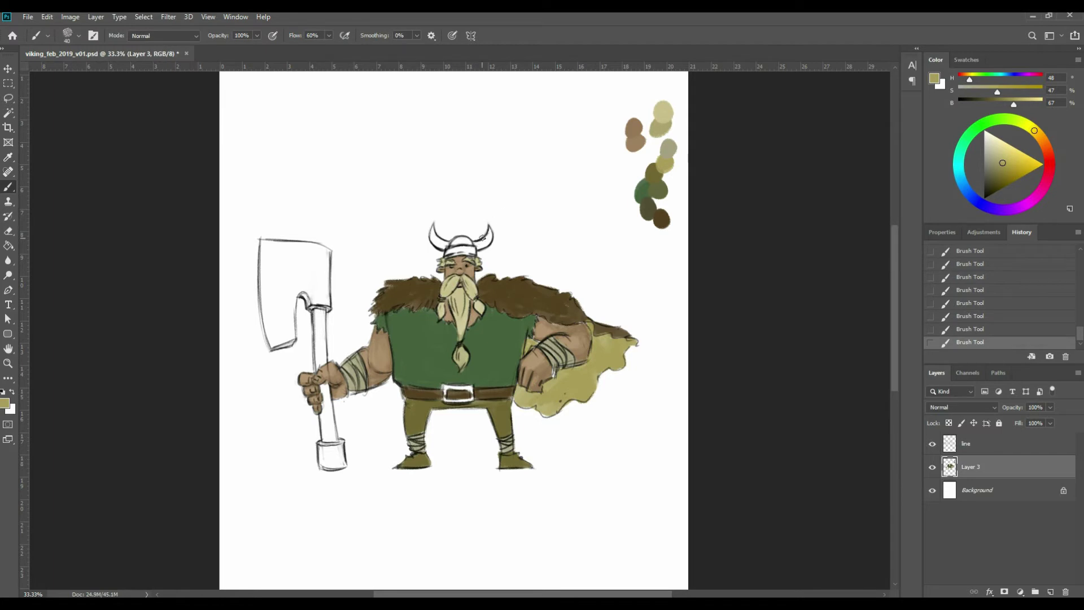
key(ctrl+plus)
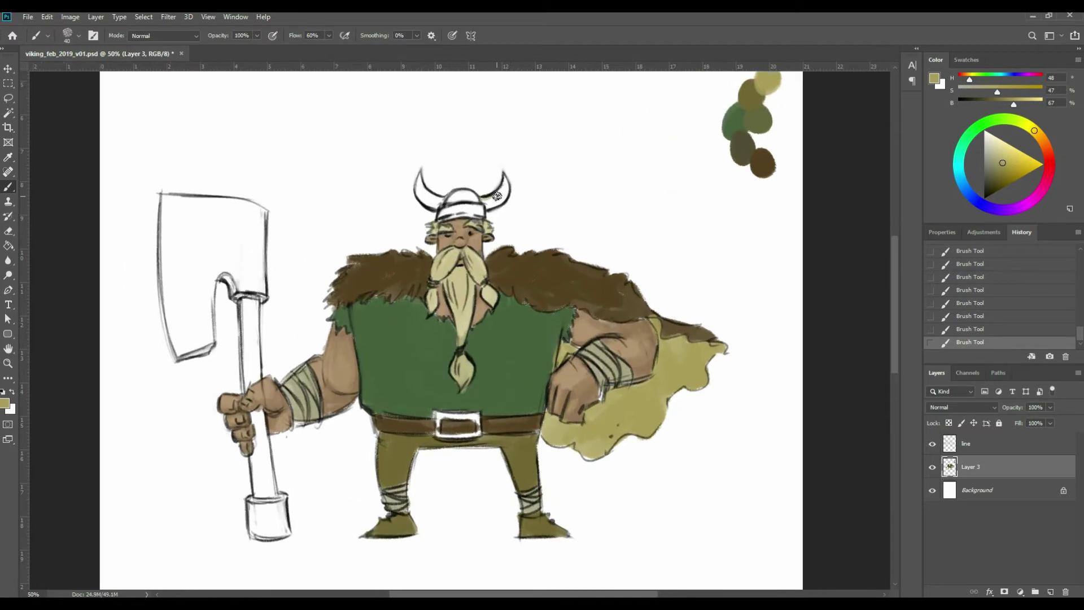
mouse_move(488, 201)
mouse_down()
mouse_move(429, 195)
mouse_move(438, 204)
mouse_up()
key(i)
click(432, 195)
key(b)
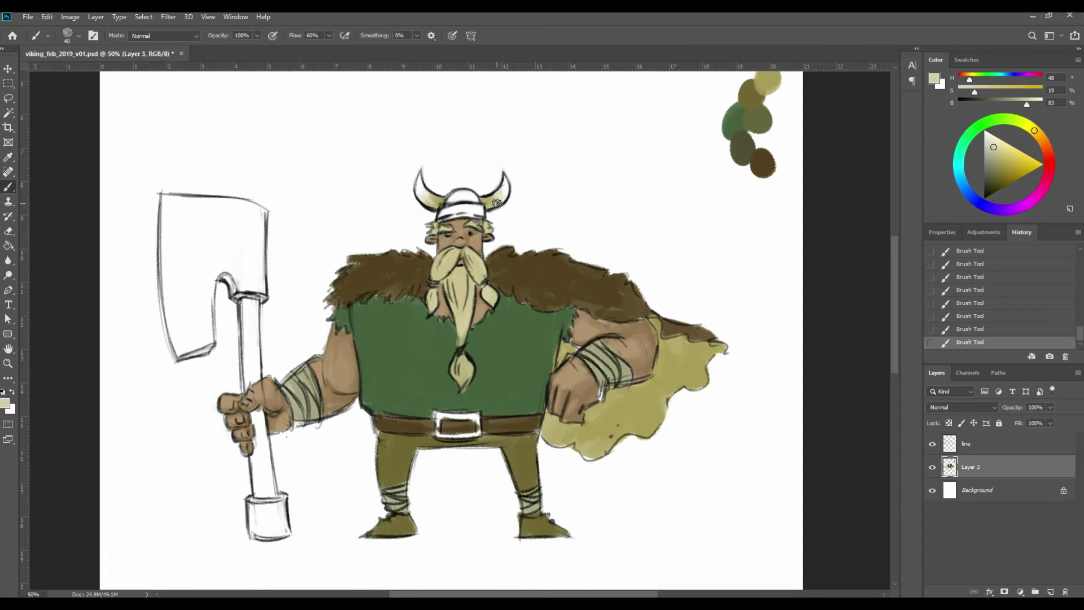
key(i)
click(504, 187)
key(b)
Sample the light khaki swatch, paint the belt buckle frame with it, and check the colors with the line layer hidden.
key(i)
click(774, 76)
key(b)
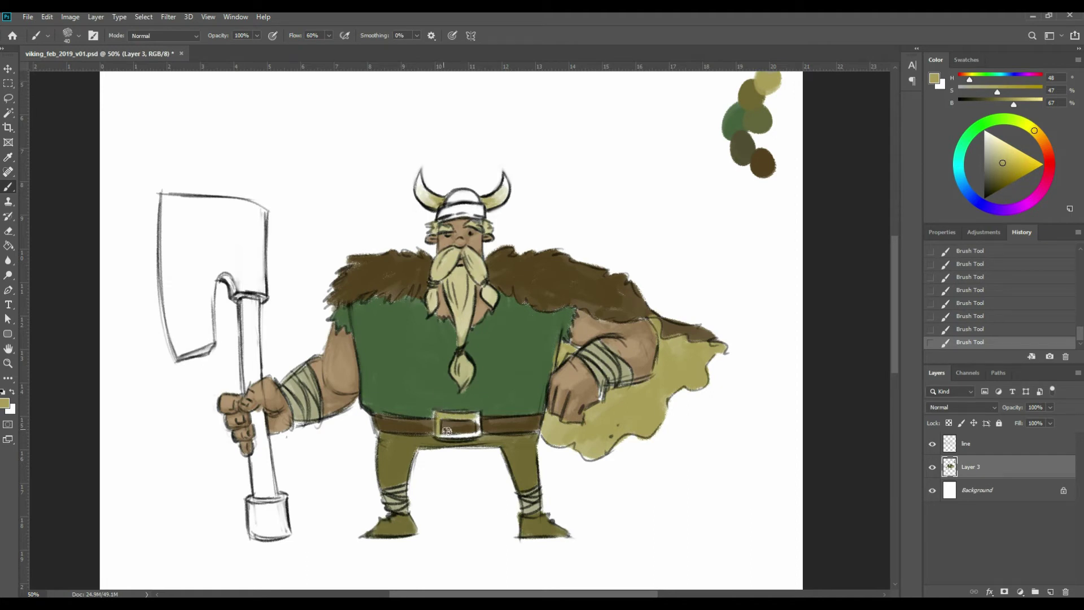
drag(436, 434, 477, 422)
key(ctrl+minus)
key(ctrl+minus)
key(ctrl+plus)
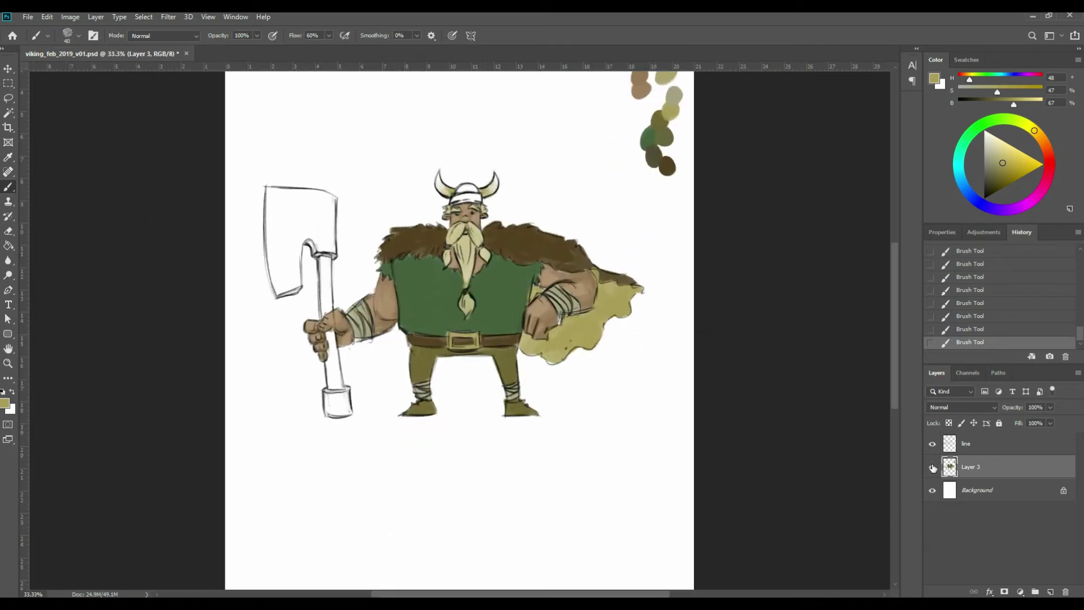
click(932, 445)
click(933, 444)
Set the foreground color to a dark grey (hue 48, saturation 12, brightness 31) and paint its swatch below the dark brown one.
click(6, 403)
mouse_move(691, 366)
mouse_down()
mouse_move(687, 375)
mouse_move(662, 368)
mouse_up()
click(899, 265)
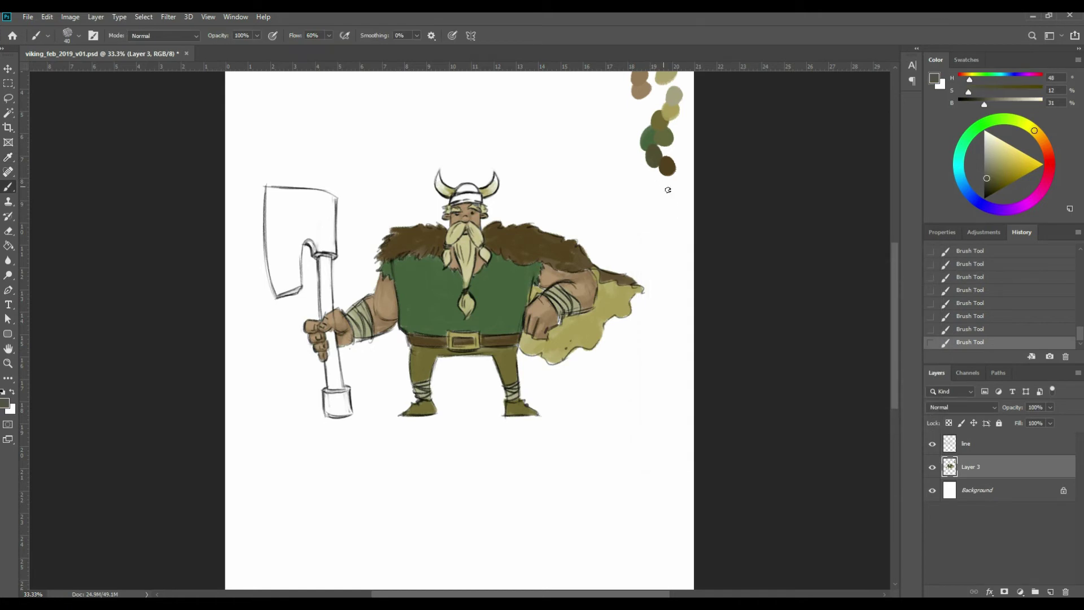
drag(667, 208, 667, 213)
Add a mid grey swatch (hue 48, saturation 8, brightness 43) and a light grey one (hue 48, brightness 66) beneath the dark grey.
click(5, 402)
drag(661, 363, 656, 352)
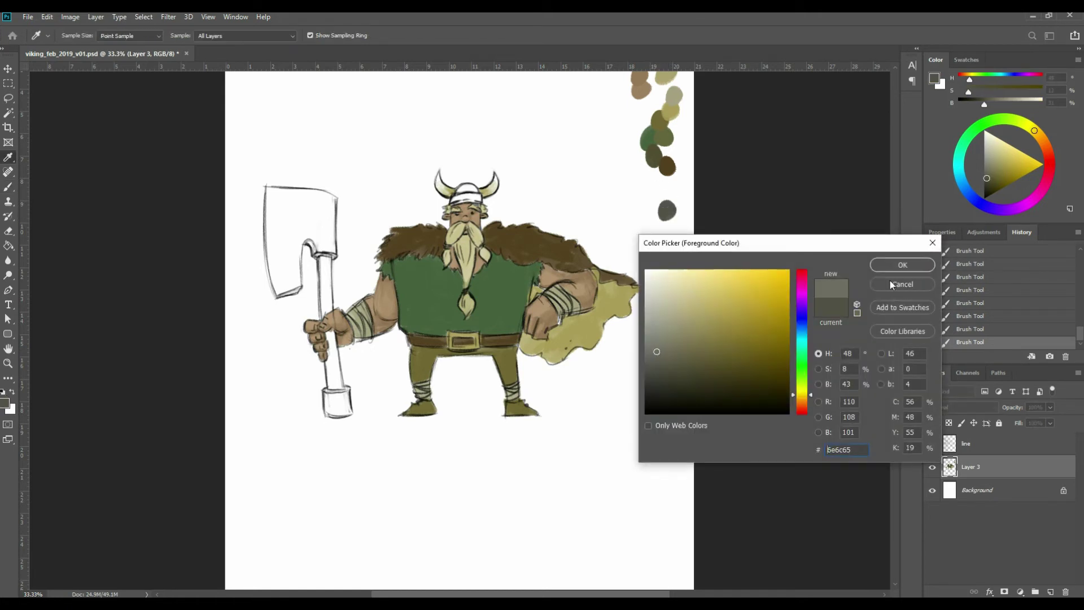
click(903, 264)
drag(673, 223, 668, 226)
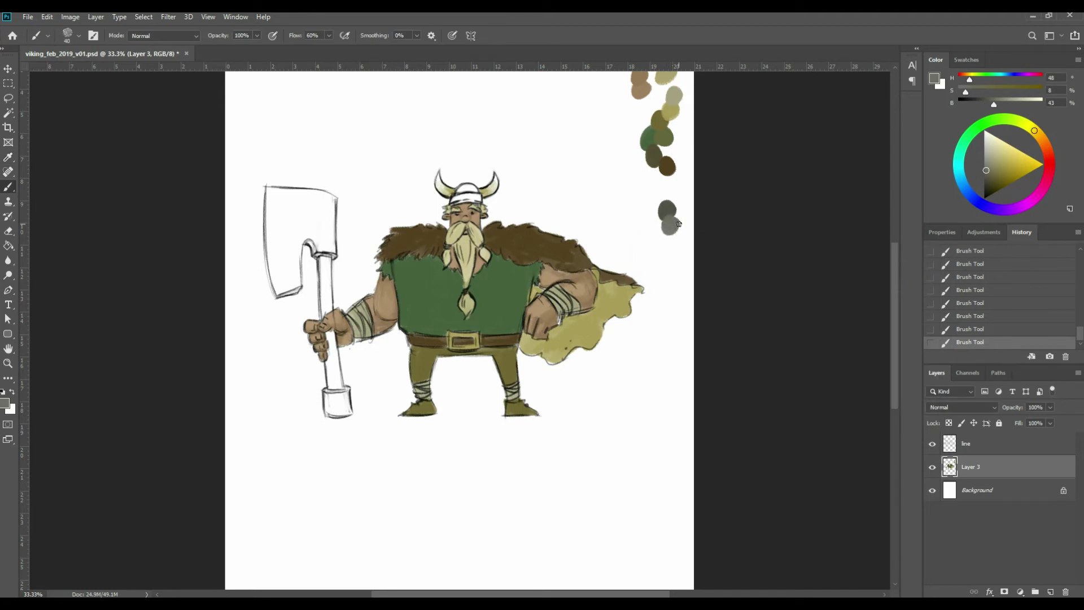
click(6, 403)
click(655, 323)
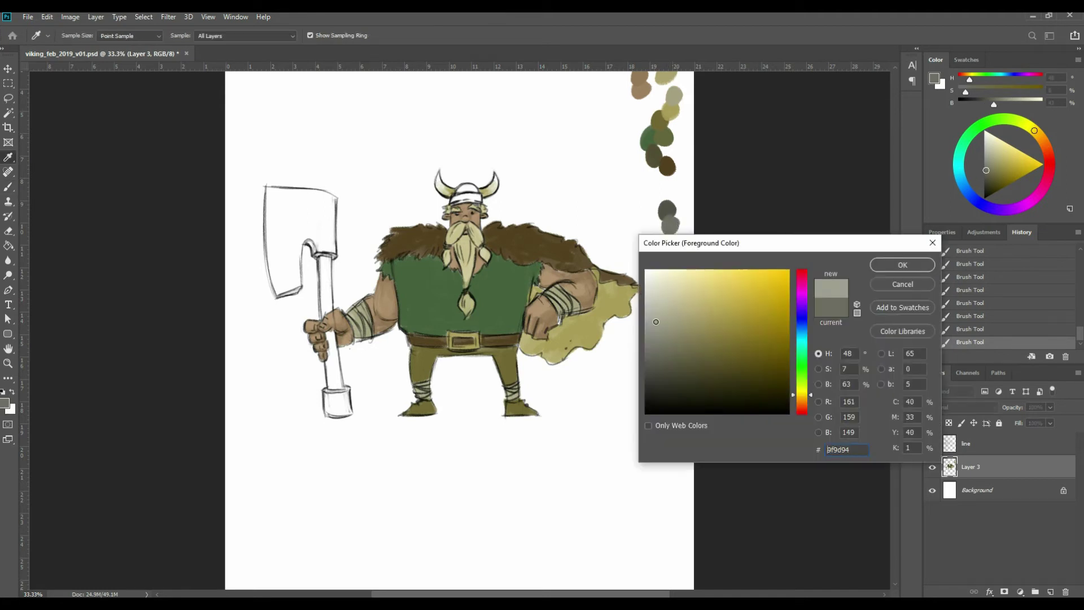
click(903, 265)
drag(670, 240, 668, 241)
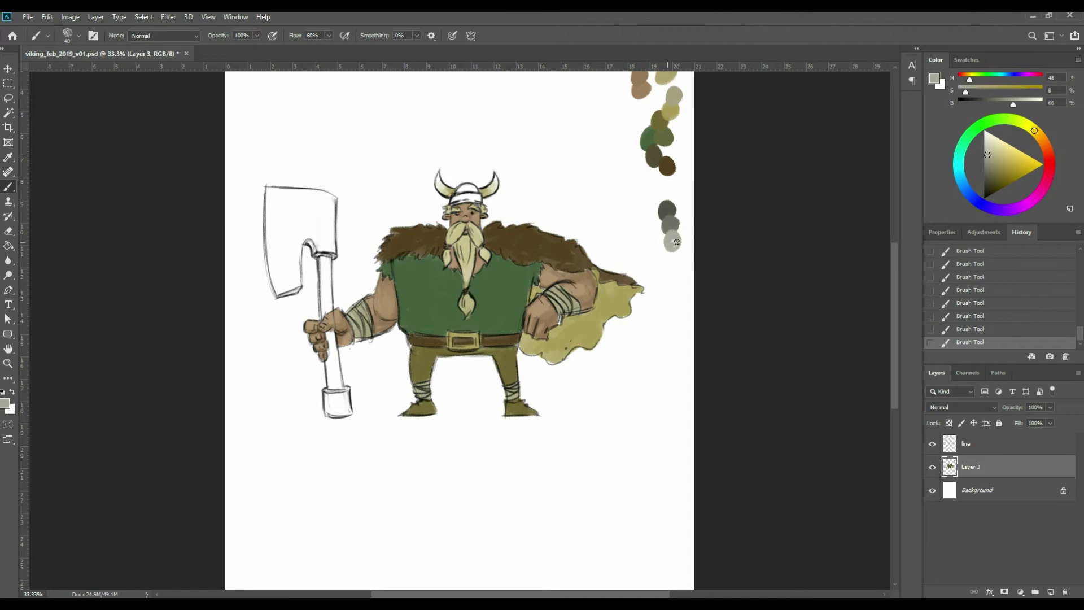
Sample the dark grey swatch and shade the metal cap at the lower end of the axe handle.
key(i)
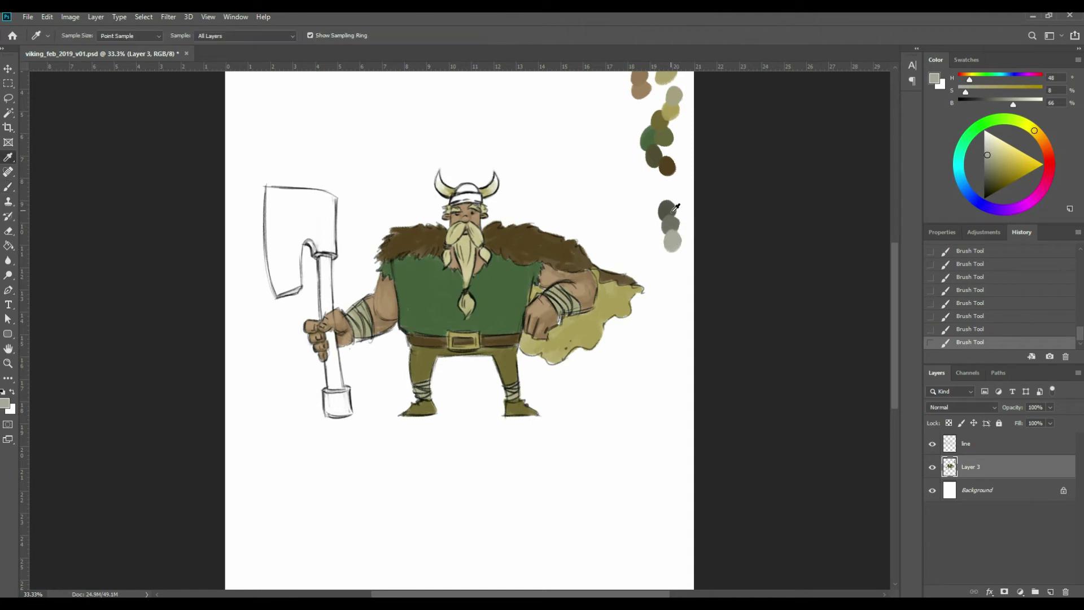
click(672, 207)
key(b)
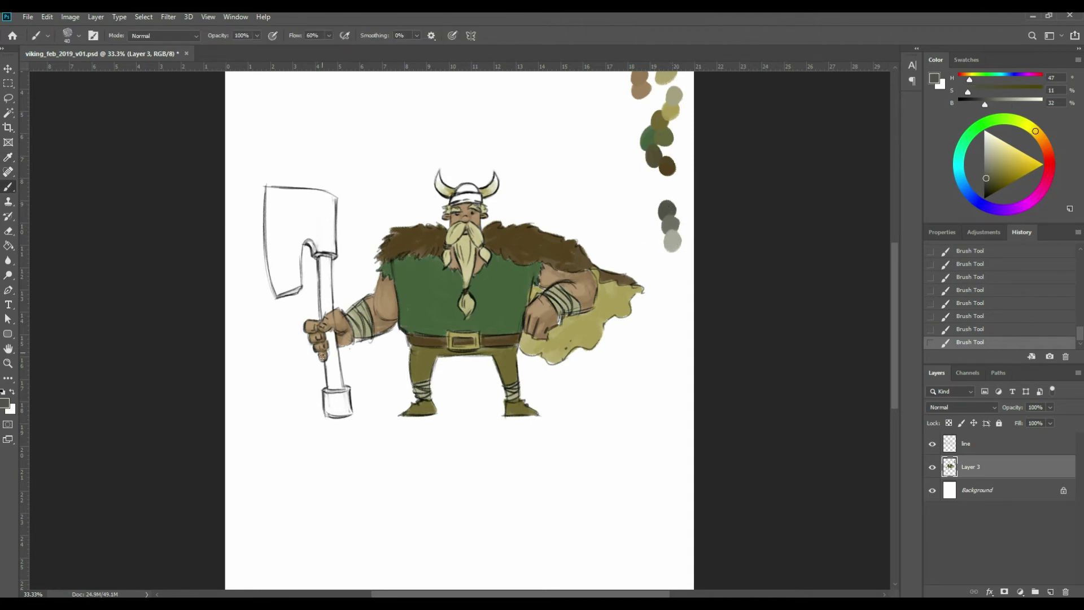
mouse_move(332, 400)
mouse_down()
mouse_move(349, 412)
mouse_move(350, 398)
mouse_up()
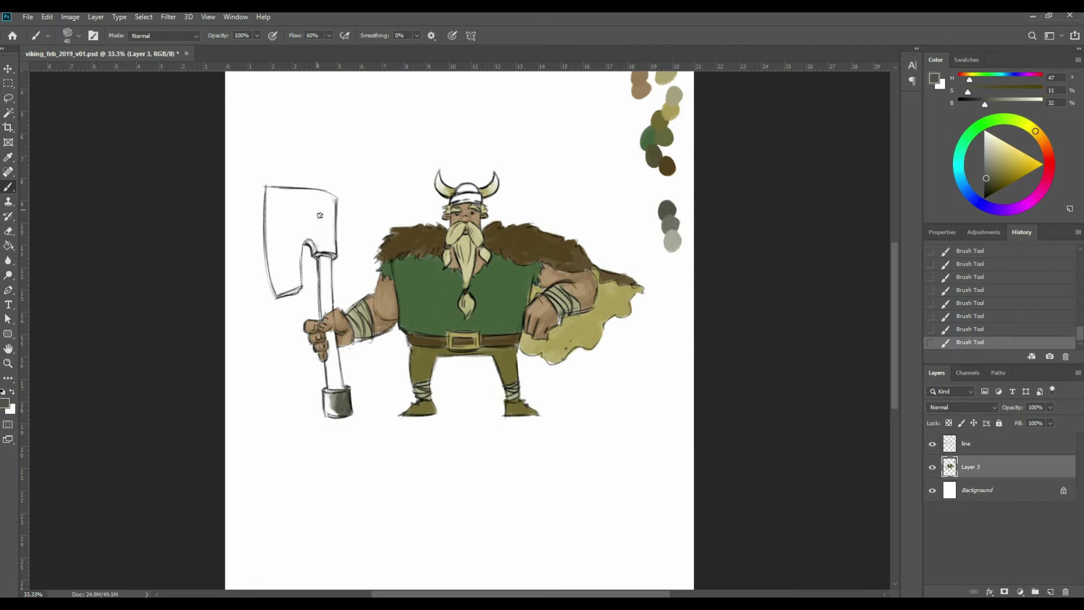
Paint the axe head's back edge and lower blade corner dark grey, and fill the handle's metal cap with the mid grey swatch.
mouse_move(315, 235)
mouse_down()
mouse_move(336, 203)
mouse_move(324, 193)
mouse_move(332, 228)
mouse_move(334, 199)
mouse_move(334, 251)
mouse_move(292, 222)
mouse_move(314, 254)
mouse_move(331, 253)
mouse_move(304, 242)
mouse_up()
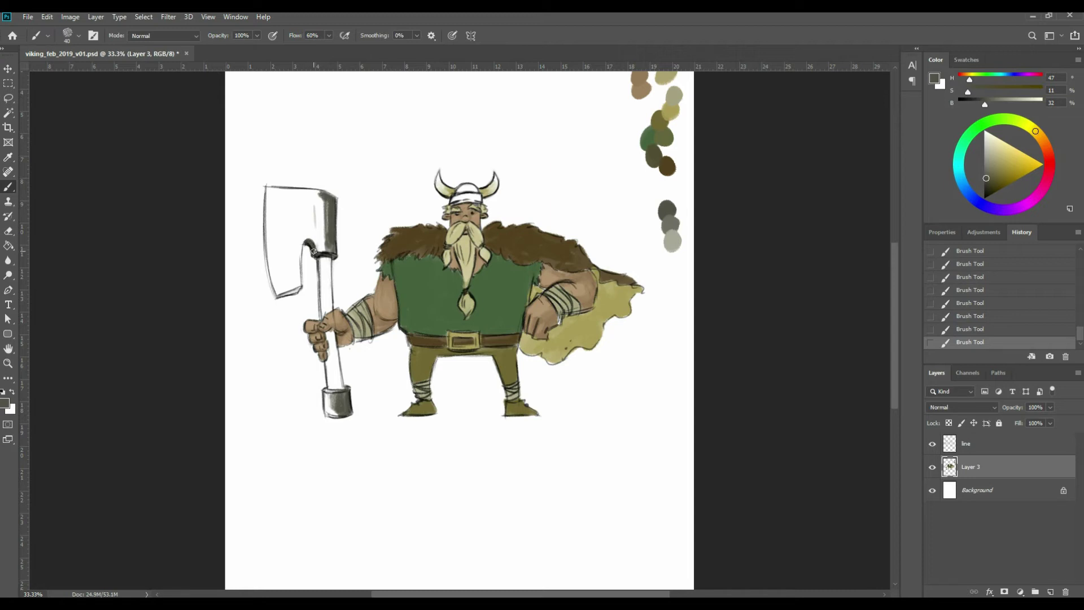
drag(291, 292, 300, 288)
alt+click(669, 224)
mouse_move(326, 404)
mouse_down()
mouse_move(336, 408)
mouse_move(326, 391)
mouse_up()
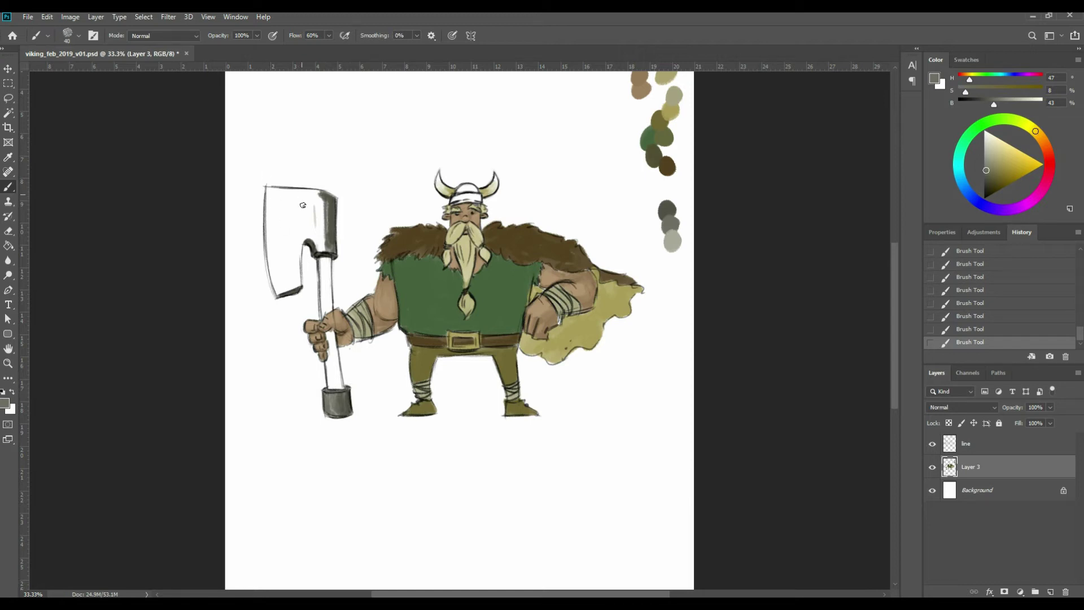
Fill the rest of the axe blade with mid grey, following the blade's length down to its lower corner.
mouse_move(295, 228)
mouse_down()
mouse_move(307, 204)
mouse_move(310, 229)
mouse_move(316, 192)
mouse_move(324, 232)
mouse_move(313, 193)
mouse_move(307, 234)
mouse_move(323, 250)
mouse_move(319, 198)
mouse_move(312, 210)
mouse_move(302, 192)
mouse_move(287, 192)
mouse_move(314, 193)
mouse_move(281, 190)
mouse_move(320, 191)
mouse_move(268, 190)
mouse_move(267, 240)
mouse_move(267, 187)
mouse_move(275, 249)
mouse_up()
right_click(325, 236)
right_click(324, 238)
mouse_move(278, 191)
mouse_down()
mouse_move(284, 271)
mouse_move(290, 191)
mouse_move(292, 273)
mouse_move(294, 206)
mouse_move(296, 281)
mouse_move(297, 185)
mouse_move(298, 266)
mouse_move(302, 246)
mouse_move(287, 220)
mouse_move(268, 219)
mouse_move(275, 291)
mouse_move(270, 226)
mouse_move(283, 293)
mouse_move(272, 198)
mouse_move(282, 287)
mouse_move(282, 218)
mouse_move(294, 289)
mouse_move(297, 211)
mouse_up()
drag(298, 288, 299, 261)
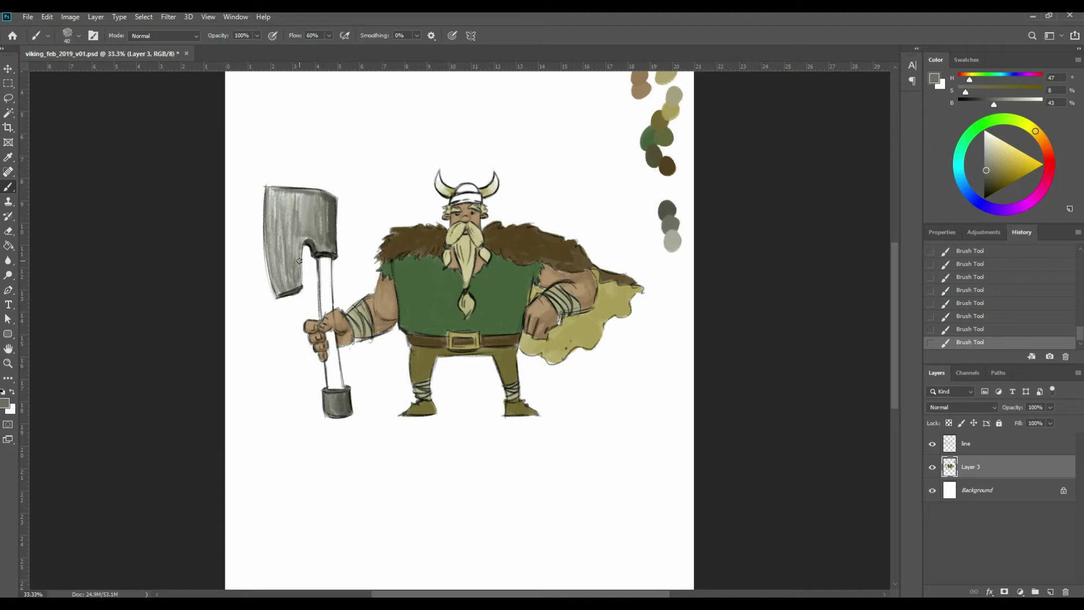
Sample the light grey swatch and lighten the axe blade's face toward the cutting edge, smoothing it with greys sampled from the blade.
alt+click(673, 240)
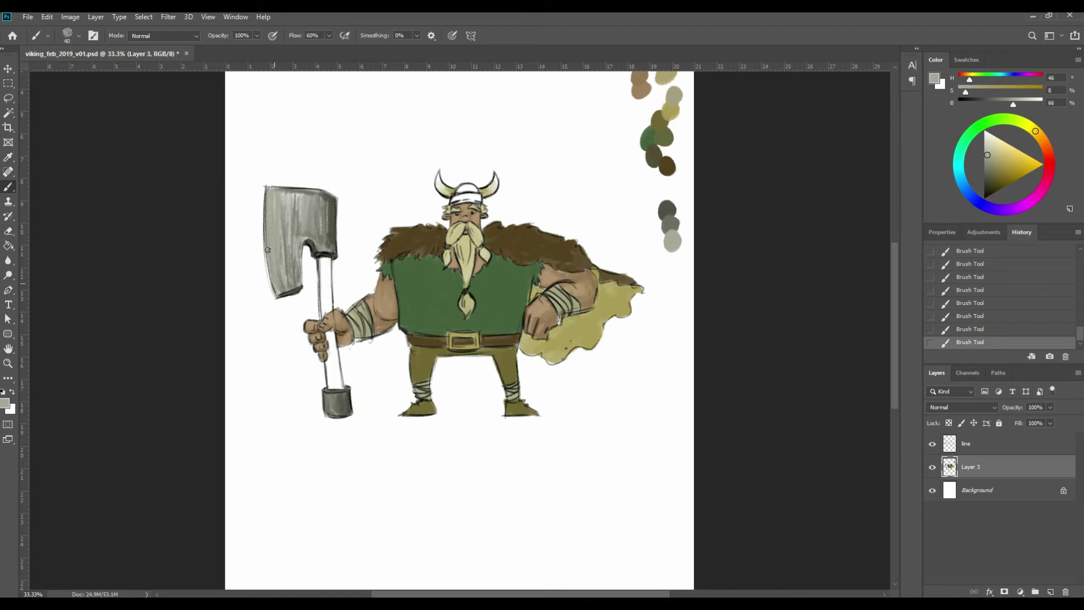
drag(283, 205, 286, 281)
alt+click(673, 221)
mouse_move(281, 261)
mouse_down()
mouse_move(285, 235)
mouse_move(289, 276)
mouse_move(294, 226)
mouse_move(300, 271)
mouse_move(279, 219)
mouse_move(277, 255)
mouse_move(280, 216)
mouse_move(290, 282)
mouse_move(294, 273)
mouse_up()
key(i)
click(294, 224)
key(b)
alt+click(278, 229)
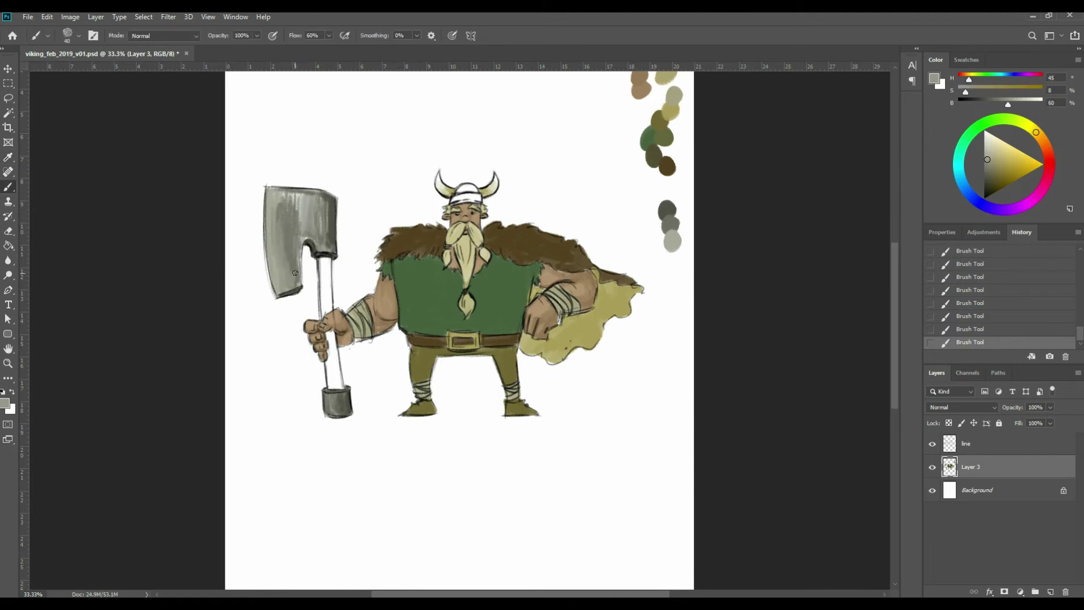
Blend sampled light and mid grey streaks vertically through the middle of the axe blade.
key(i)
alt+click(303, 197)
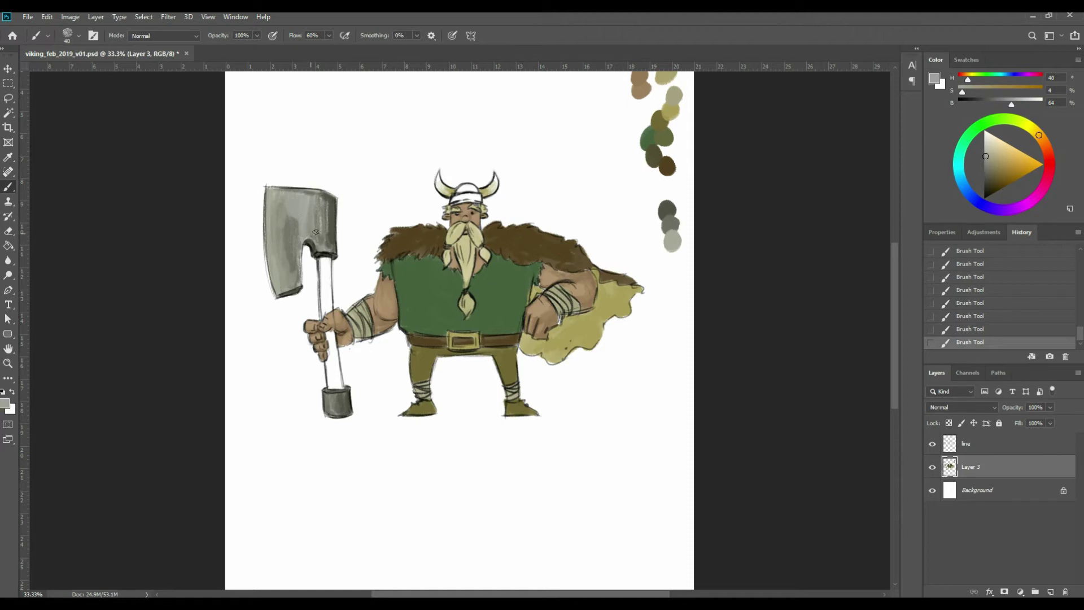
alt+click(294, 231)
drag(282, 210, 280, 273)
drag(291, 200, 305, 243)
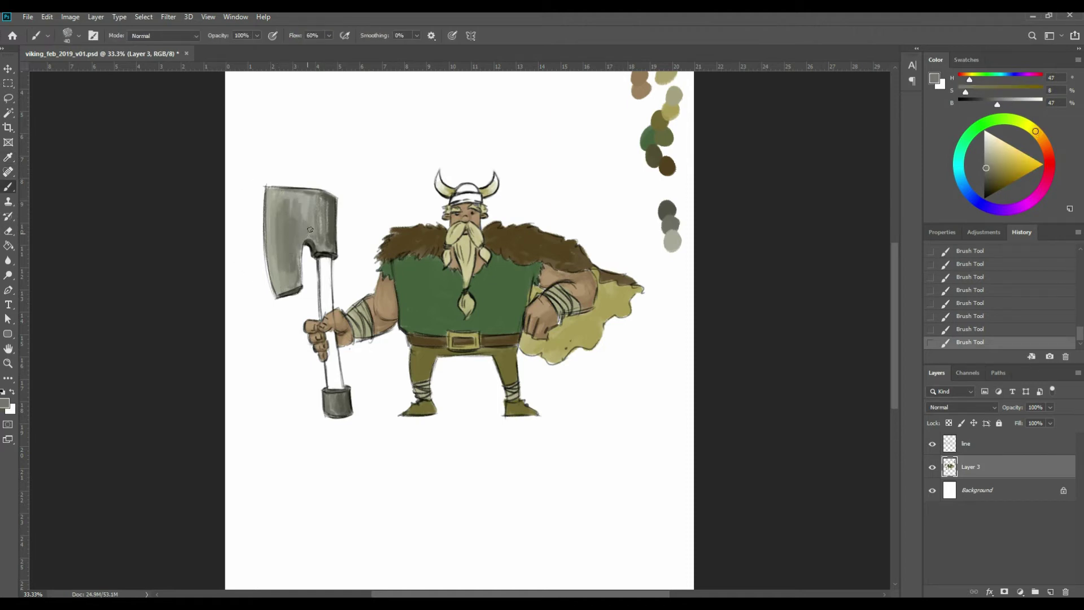
Refine the metal shading between the axe head's back edge and the notch with sampled dark, mid and light greys.
alt+click(329, 223)
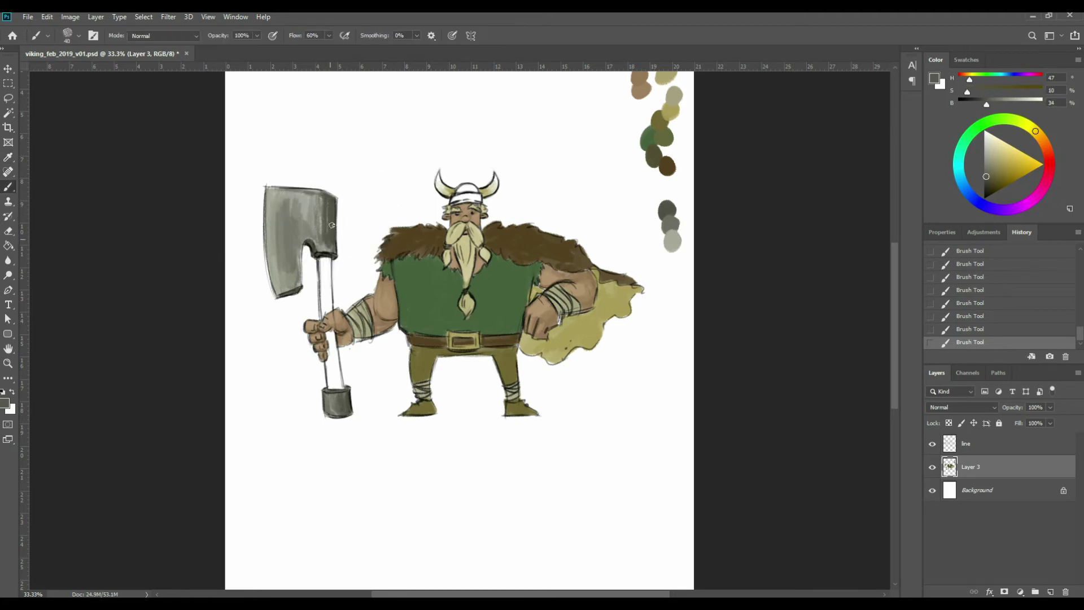
alt+click(305, 210)
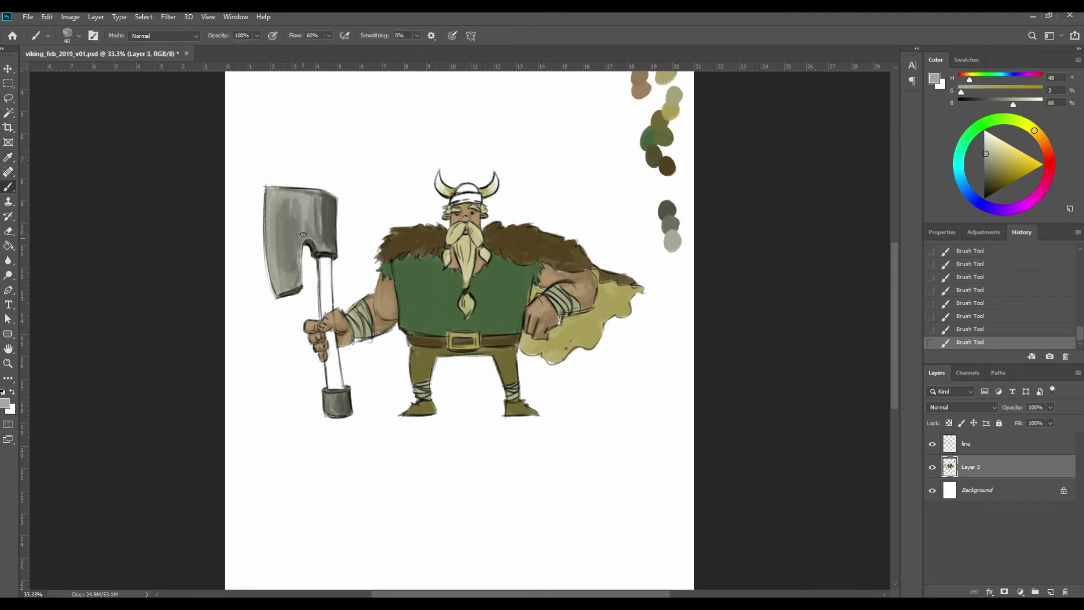
mouse_move(306, 237)
mouse_down()
mouse_move(318, 202)
mouse_move(322, 247)
mouse_up()
mouse_move(276, 211)
mouse_down()
mouse_move(282, 277)
mouse_move(279, 218)
mouse_up()
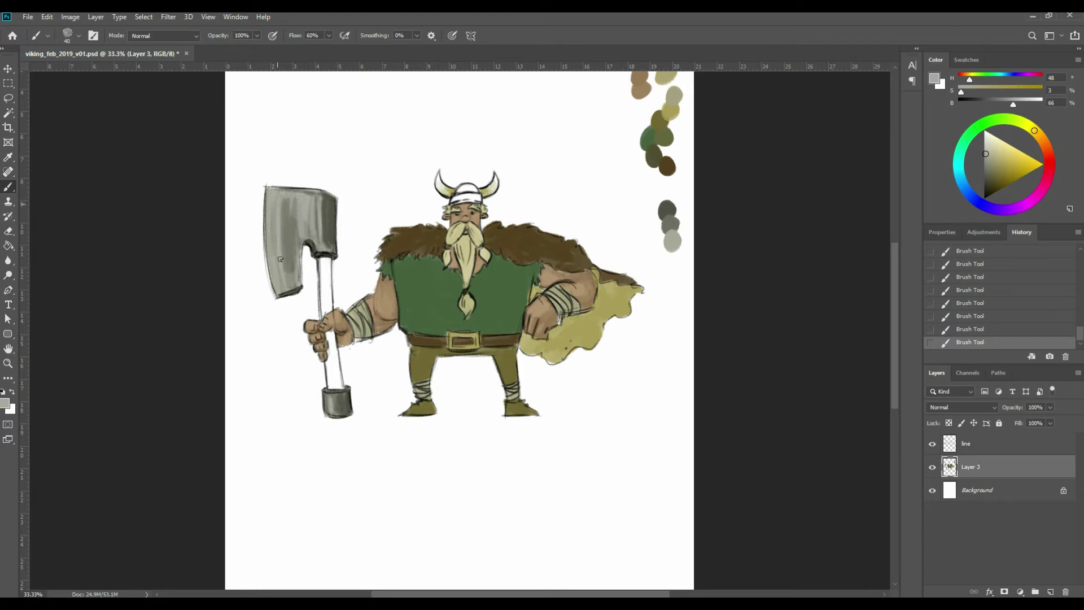
drag(317, 206, 317, 241)
alt+click(310, 201)
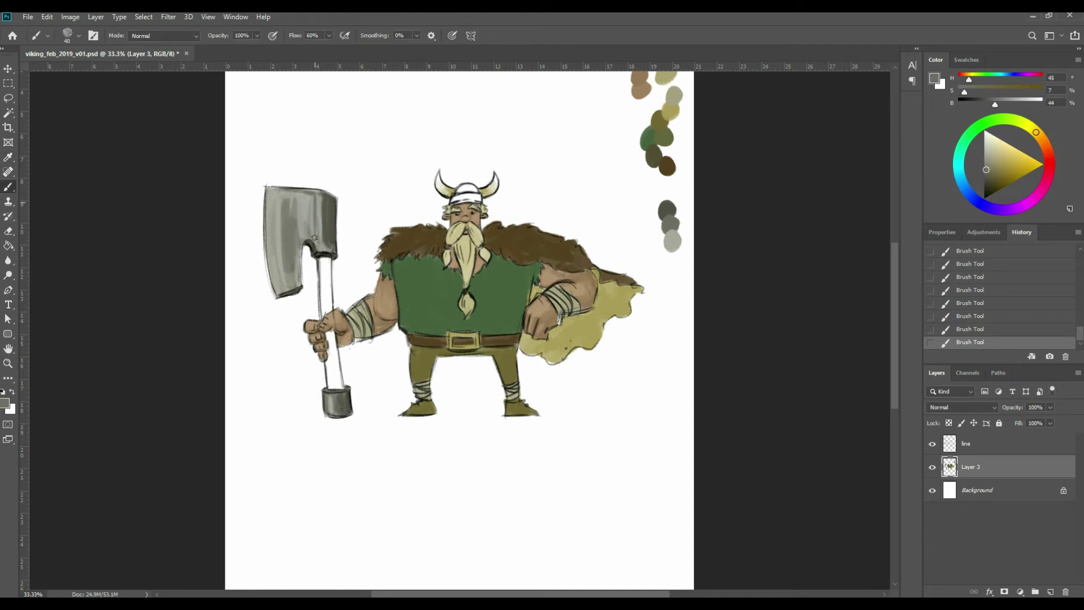
alt+click(320, 205)
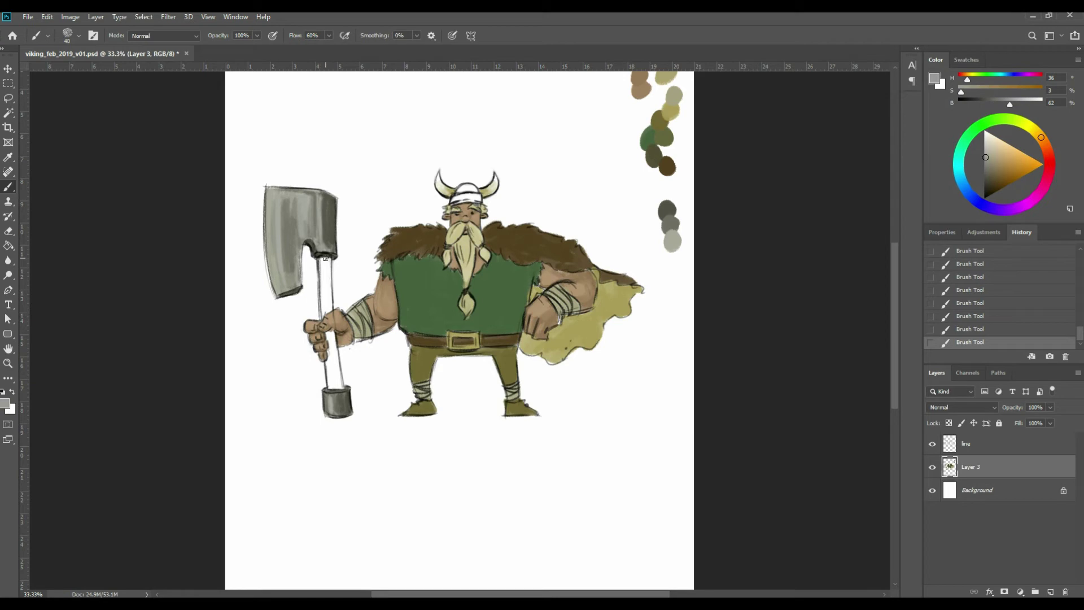
Sample the dark brown swatch and fill the axe handle above and below the gripping hand.
alt+click(667, 165)
mouse_move(319, 257)
mouse_down()
mouse_move(326, 310)
mouse_move(330, 264)
mouse_move(341, 390)
mouse_move(327, 361)
mouse_move(336, 368)
mouse_up()
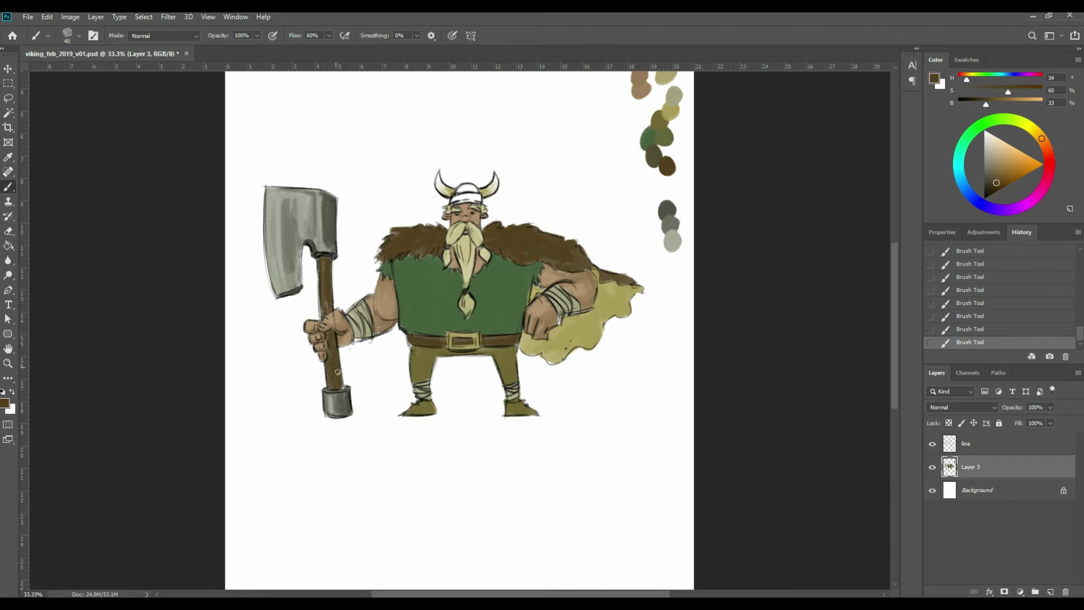
alt+click(326, 255)
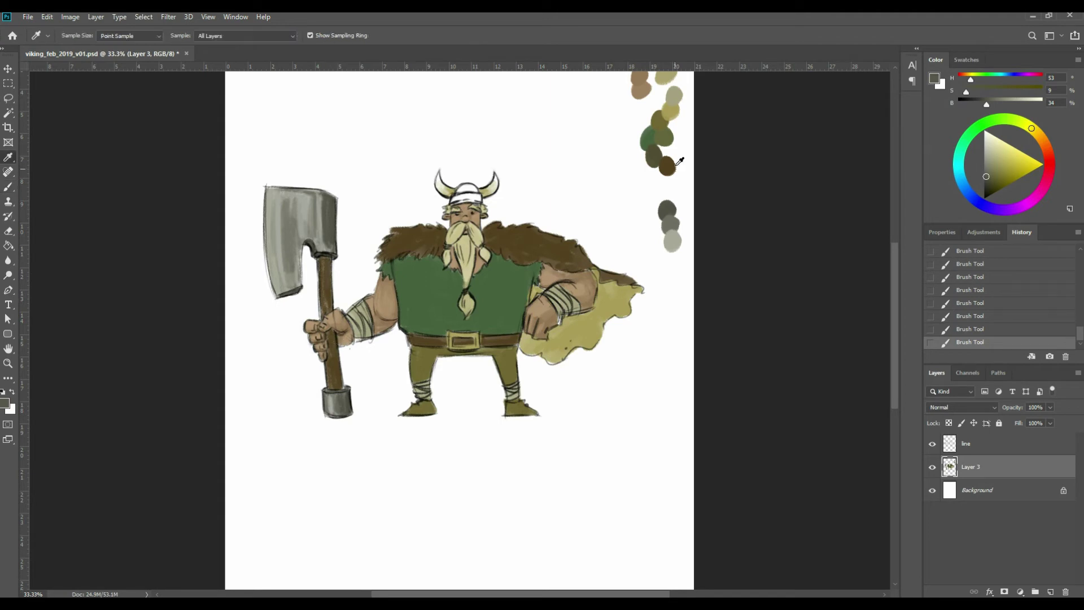
Sample the cape's khaki color, reduce the brush size to 20, and paint light wood-grain streaks along the axe handle.
alt+click(664, 113)
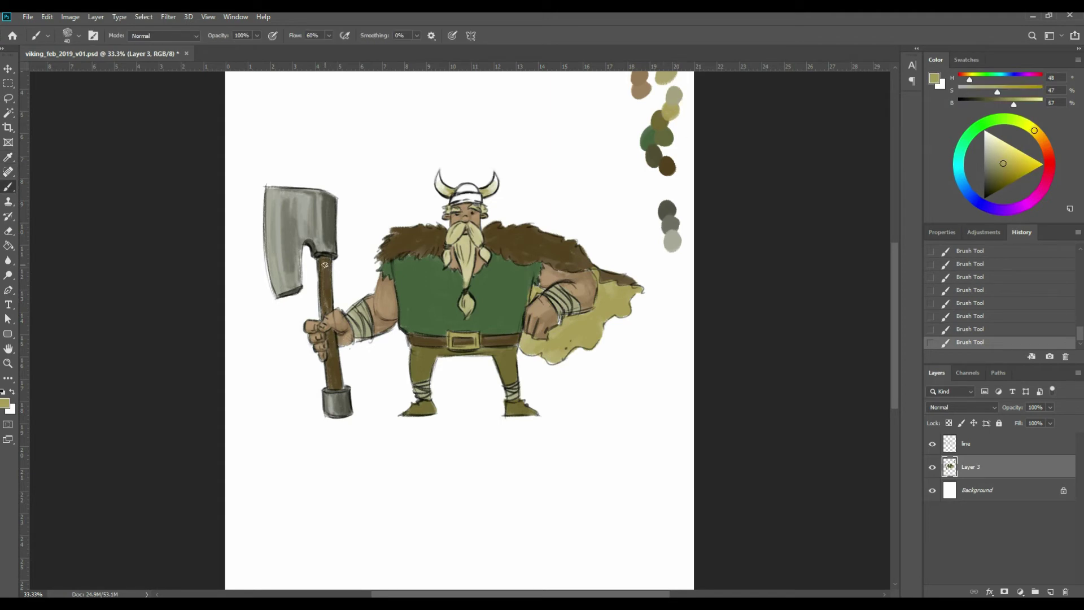
key(ctrl+plus)
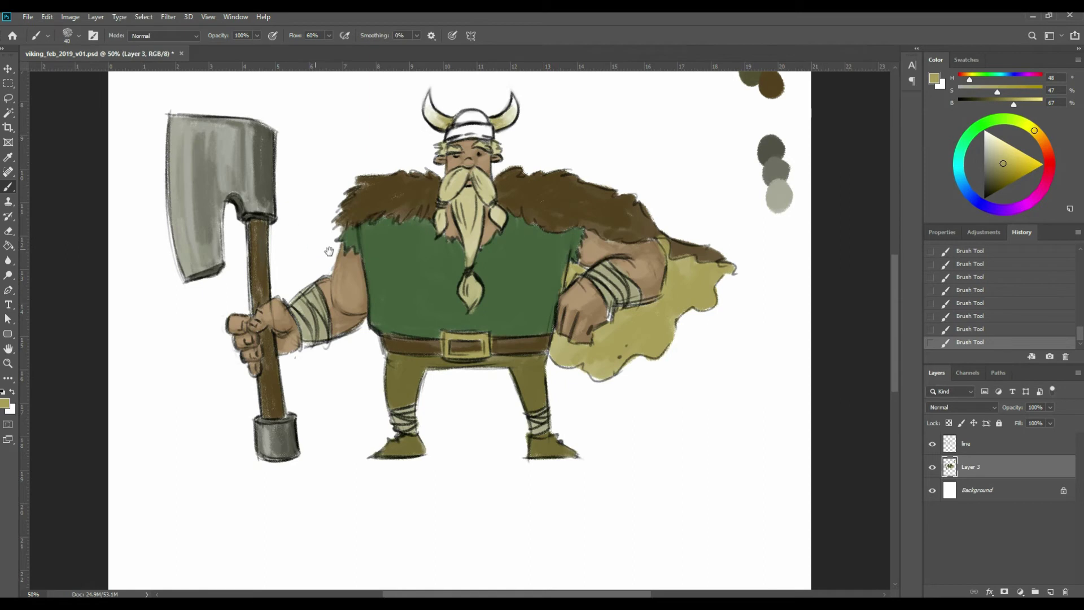
drag(302, 237, 348, 260)
alt+click(301, 248)
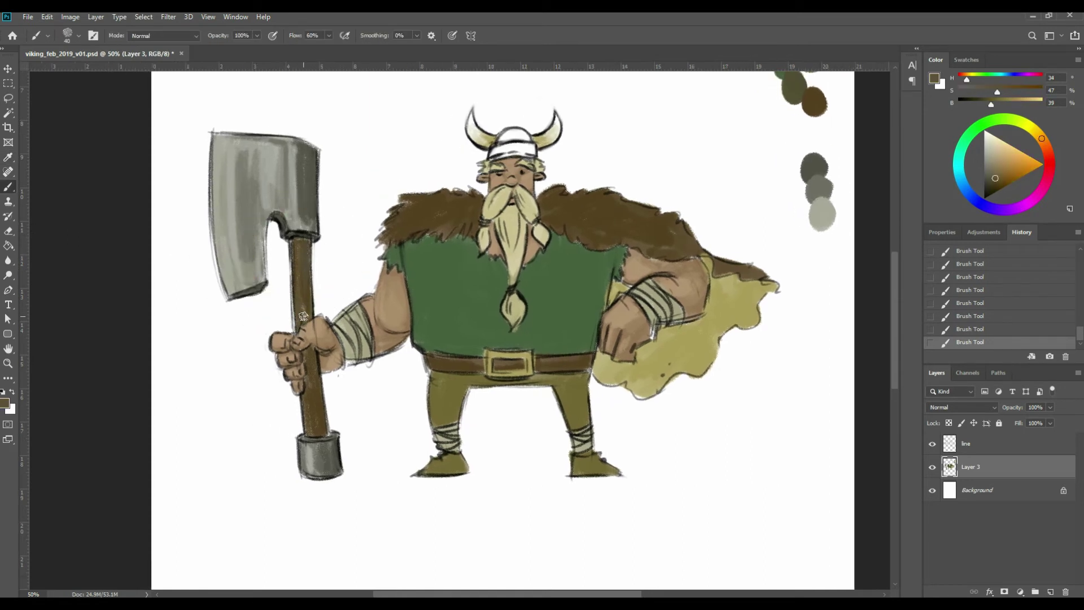
key(alt)
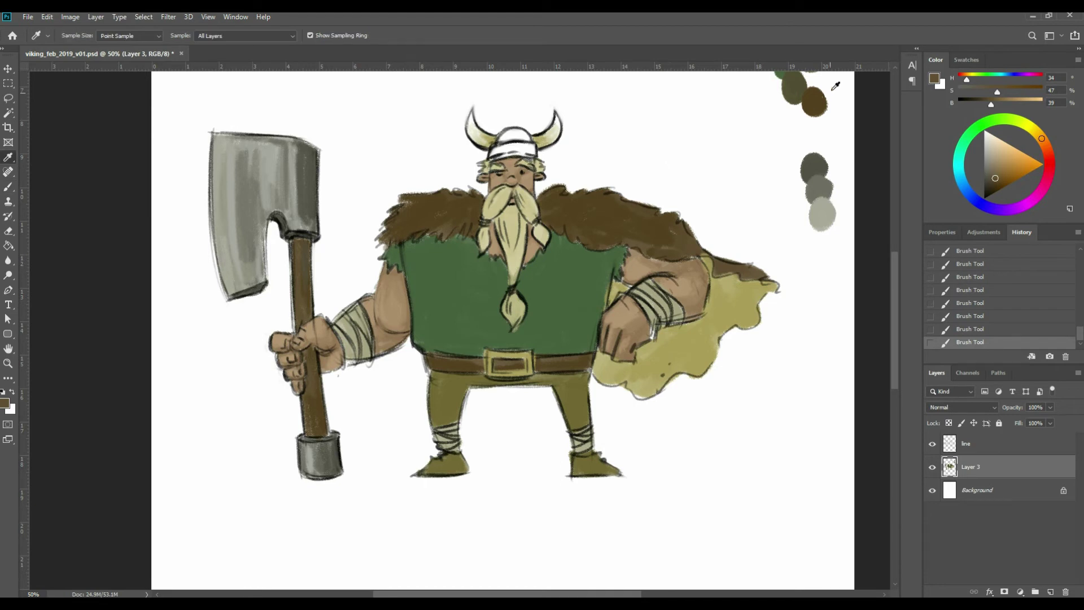
alt+click(725, 294)
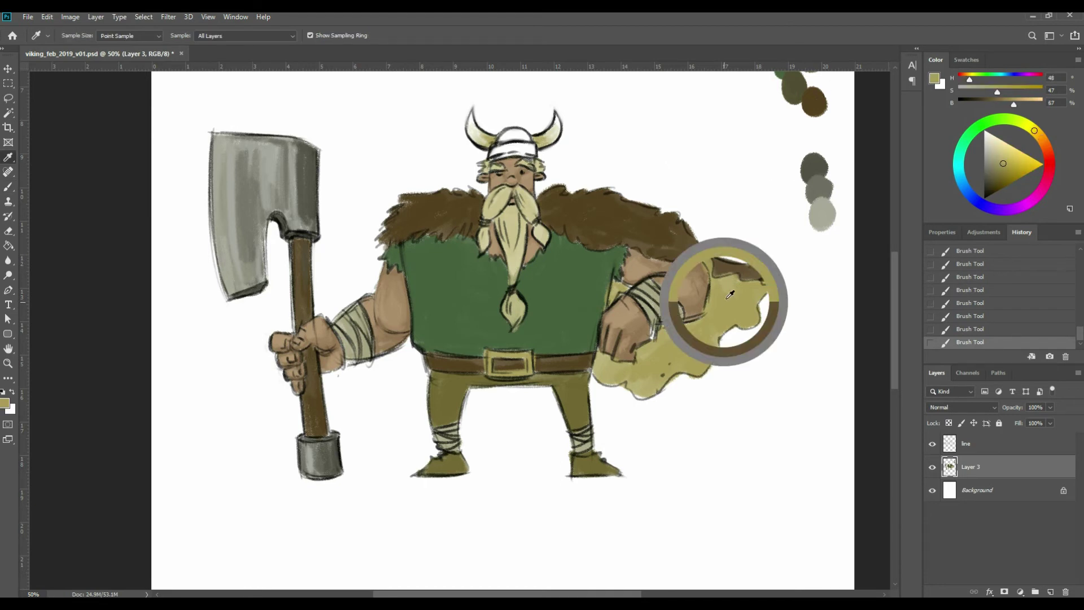
key(bracketleft)
key(bracketleft)
key(bracketleft)
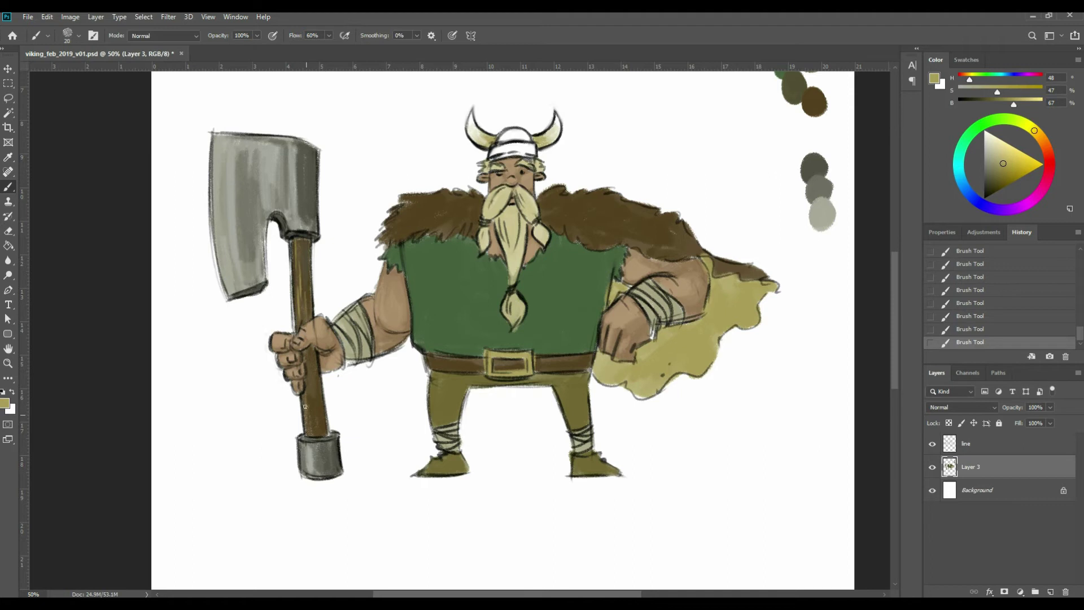
drag(309, 380, 317, 429)
drag(312, 368, 315, 384)
Set the foreground to a darker brown (hue 34, saturation 60, brightness 22) and paint dark grain and edge shading on the axe handle.
key(i)
click(311, 295)
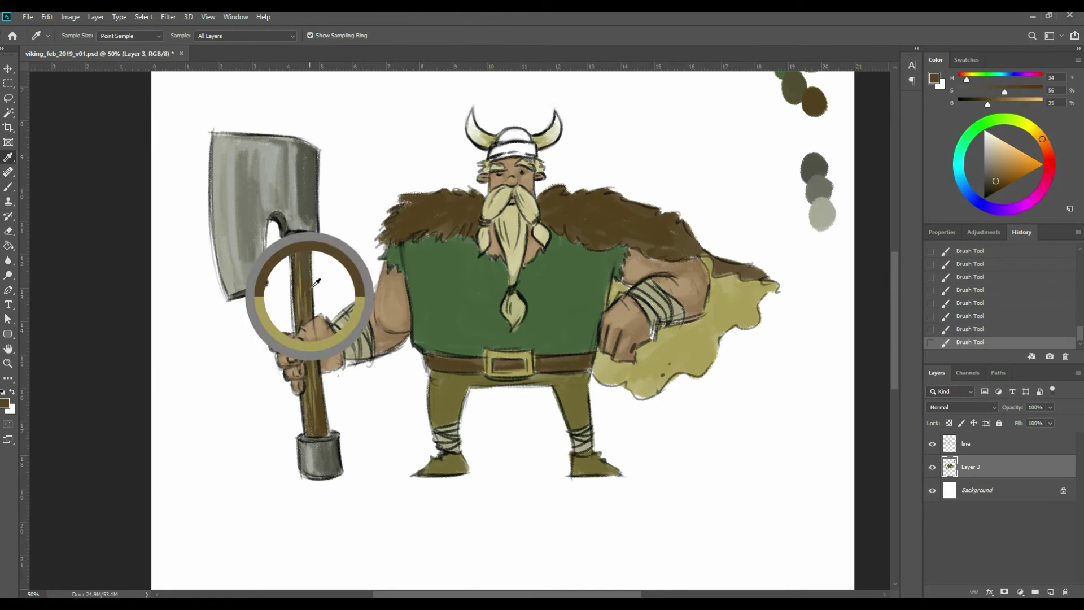
click(5, 402)
click(728, 373)
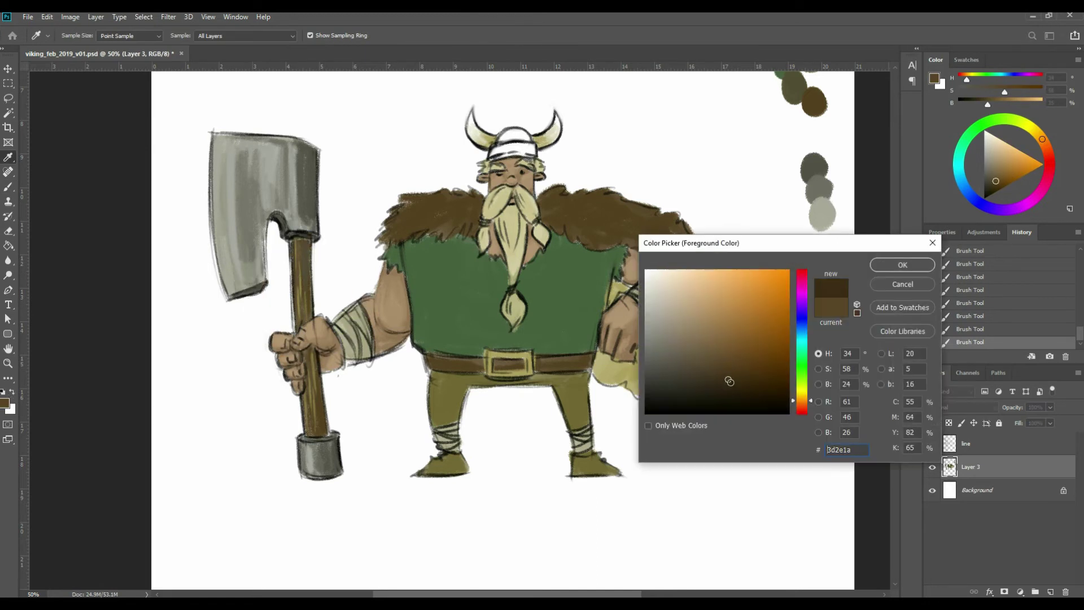
click(902, 266)
key(b)
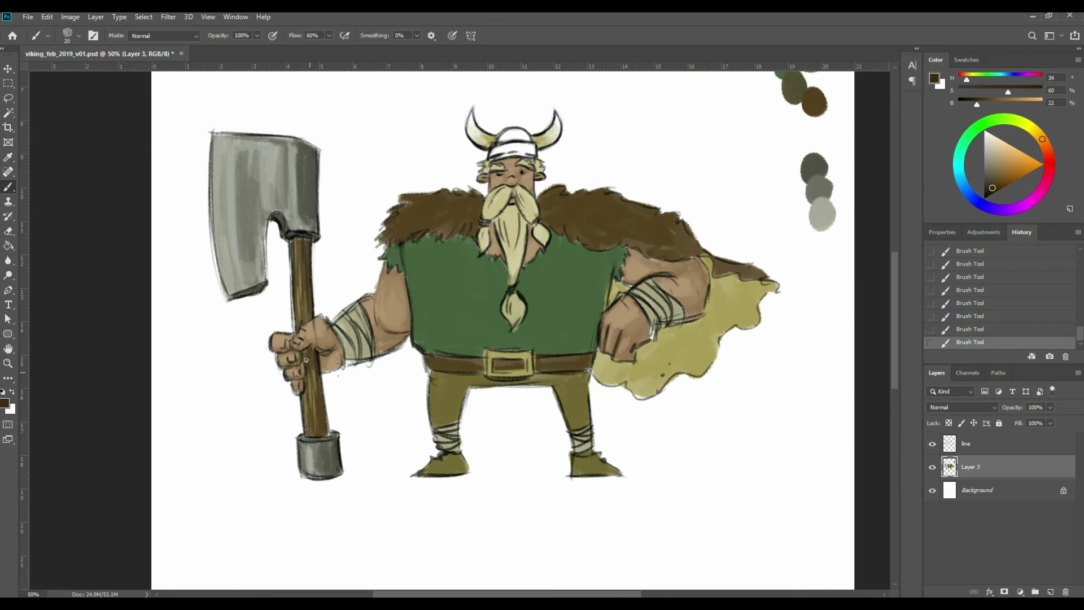
mouse_move(324, 411)
mouse_down()
mouse_move(322, 399)
mouse_move(304, 429)
mouse_move(301, 399)
mouse_up()
mouse_move(295, 259)
mouse_down()
mouse_move(293, 313)
mouse_move(293, 287)
mouse_up()
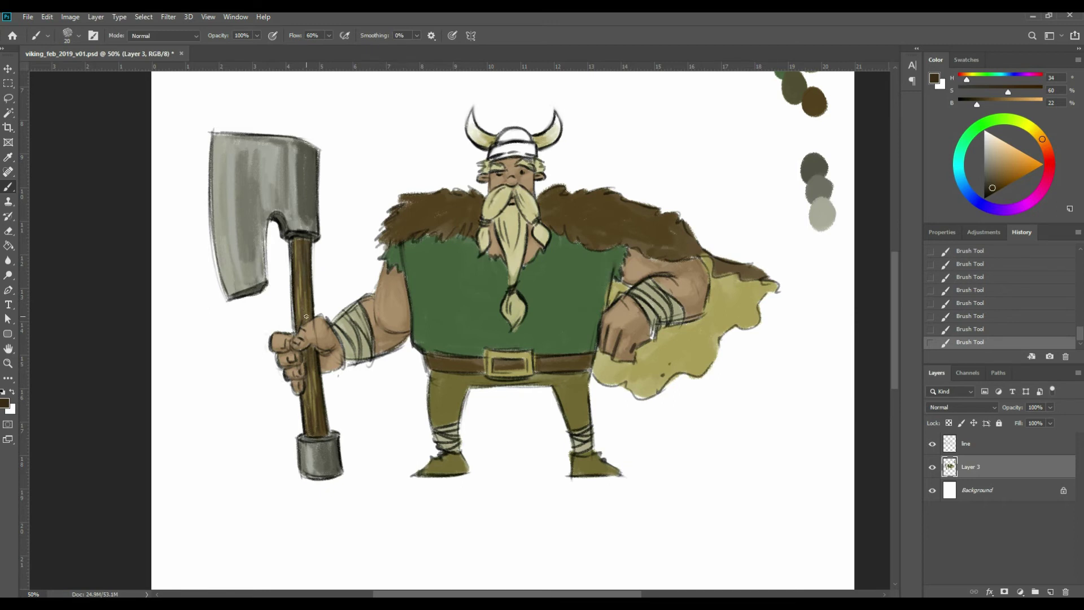
Paint the helmet's band and dome, using the dark grey swatch for the shadows and mid grey for the base.
key(ctrl+minus)
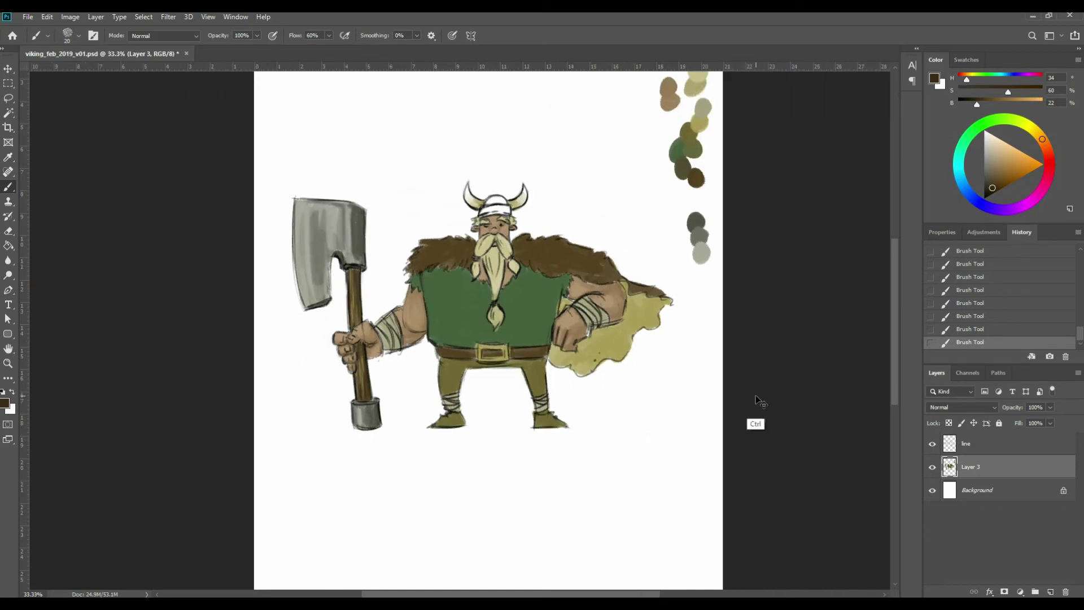
key(ctrl+plus)
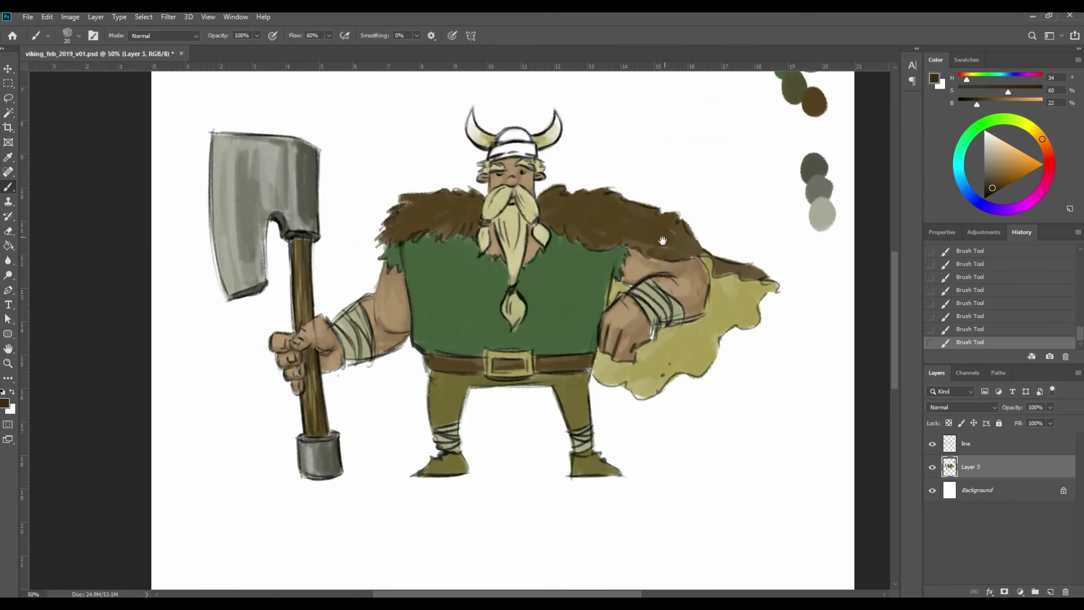
drag(655, 254, 620, 299)
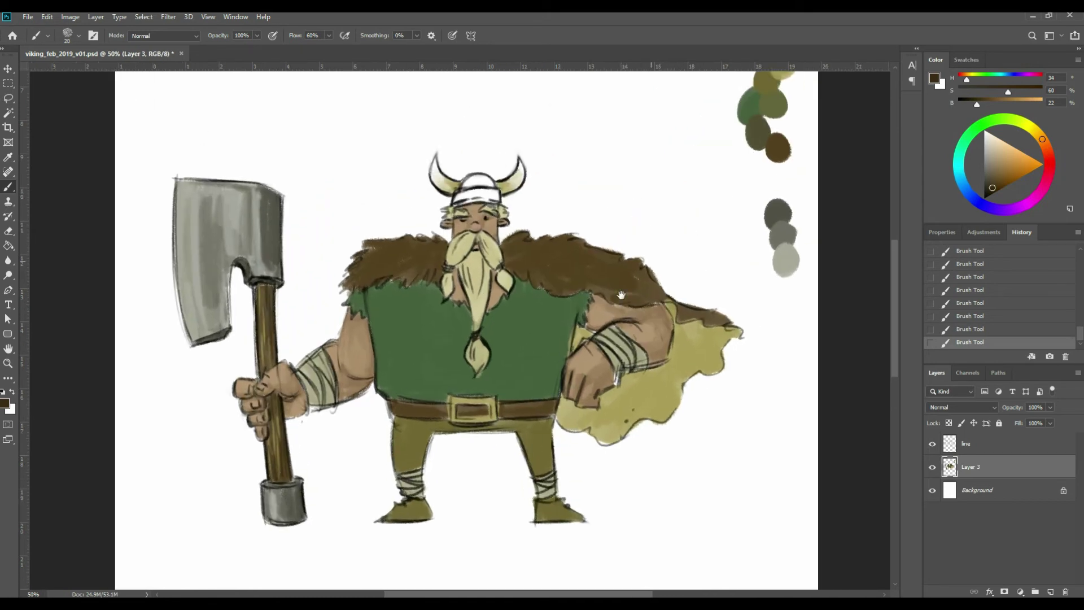
alt+click(785, 208)
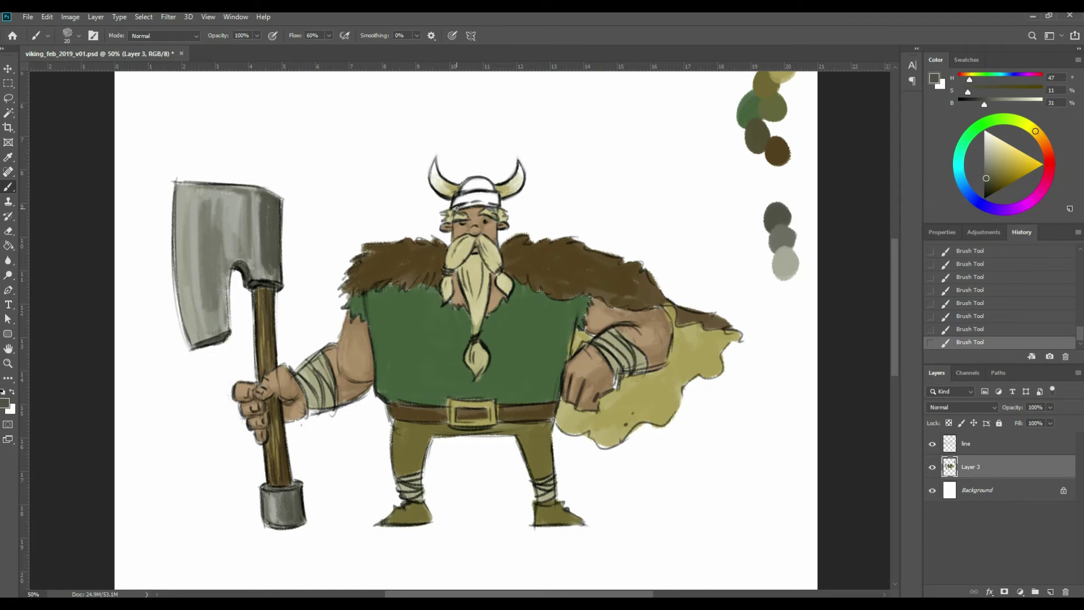
drag(453, 208, 497, 206)
mouse_move(484, 200)
mouse_down()
mouse_move(498, 192)
mouse_move(486, 188)
mouse_up()
alt+click(781, 214)
mouse_move(459, 200)
mouse_down()
mouse_move(480, 198)
mouse_move(469, 186)
mouse_move(478, 181)
mouse_up()
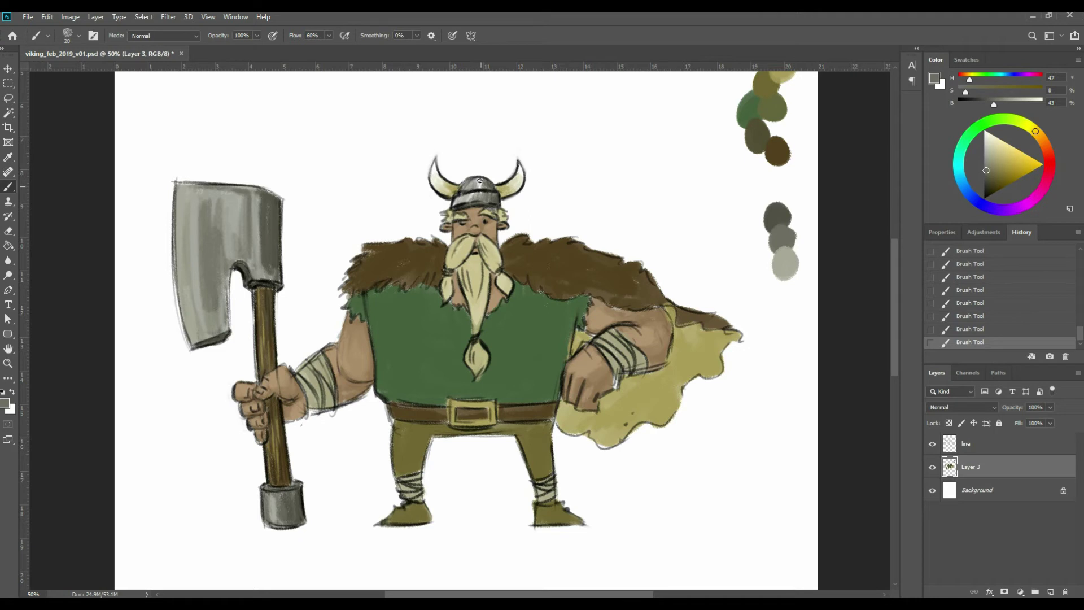
Lighten the helmet with the light grey swatch and add white highlights to the axe head and the handle's metal cap.
alt+click(783, 260)
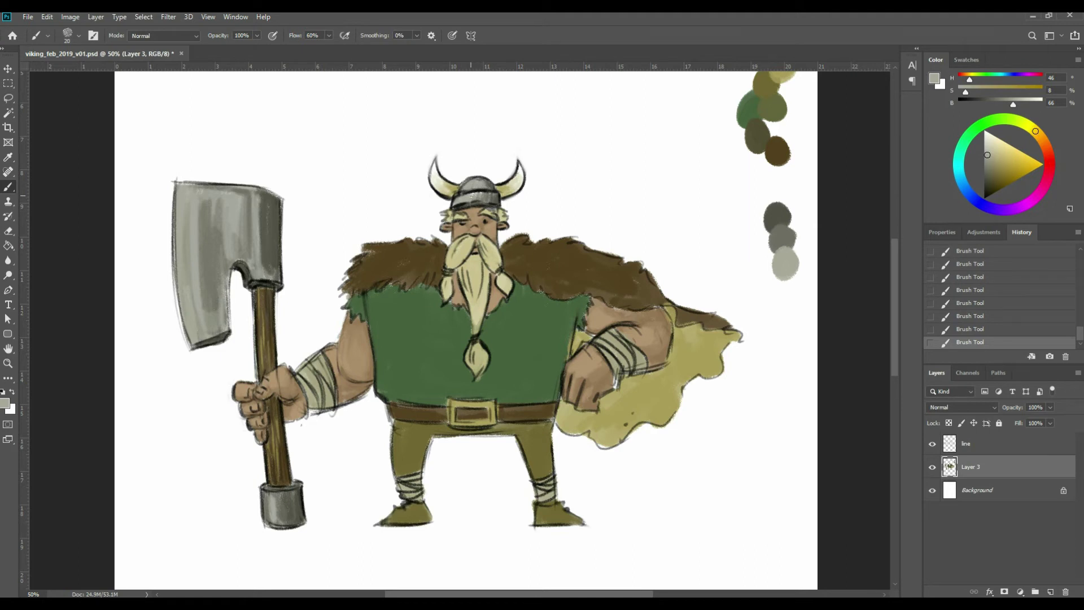
alt+click(505, 134)
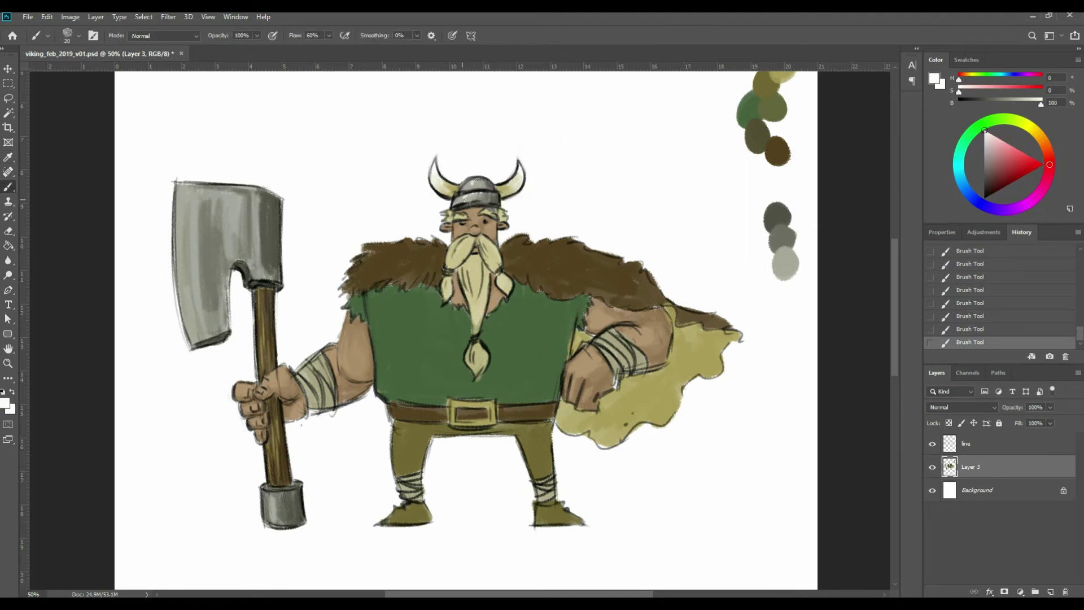
drag(193, 197, 193, 237)
drag(195, 191, 195, 201)
key(ctrl+minus)
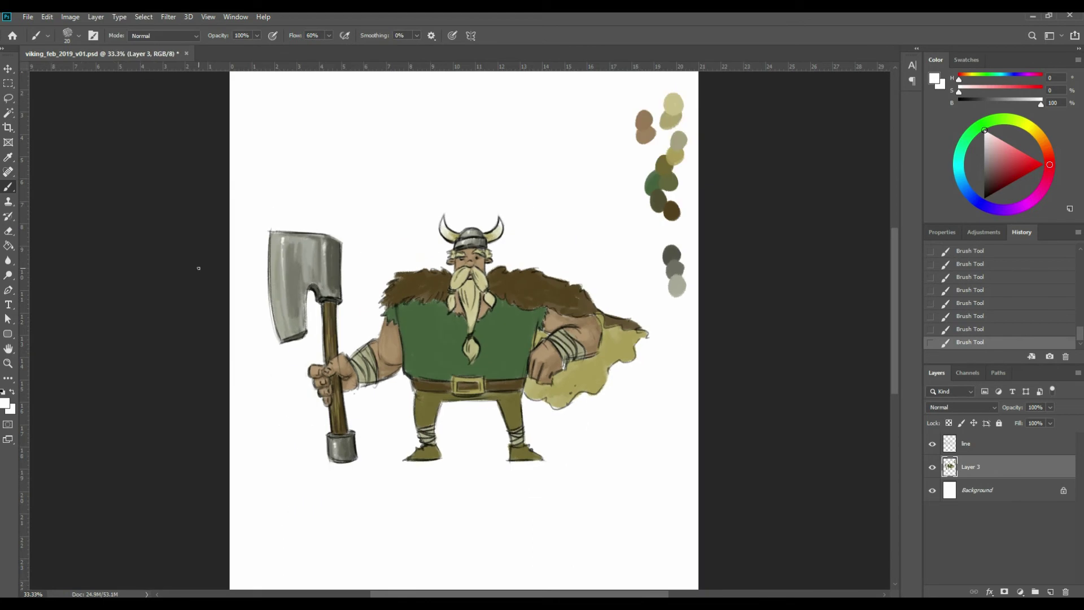
key(ctrl+plus)
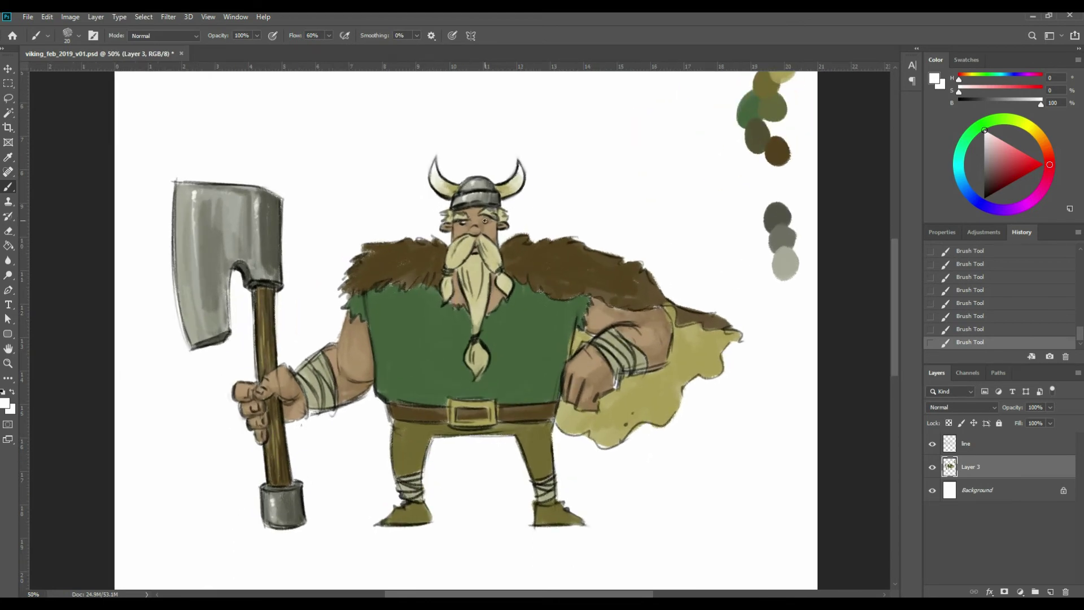
Activate the line layer, sample the black outline color near the helmet's rim, and reduce the brush size to 9.
click(995, 447)
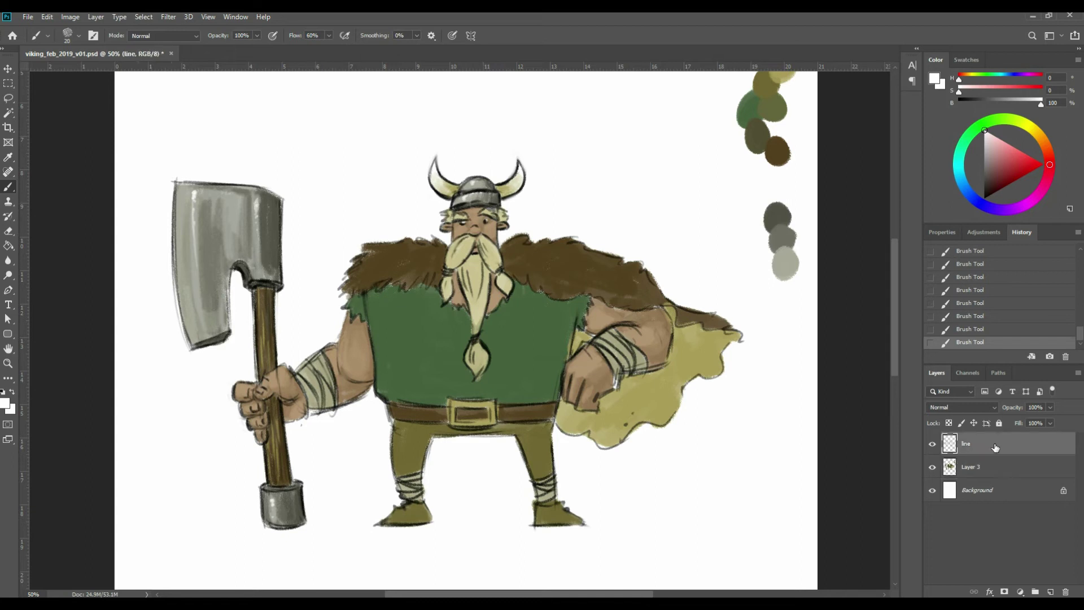
key(ctrl+plus)
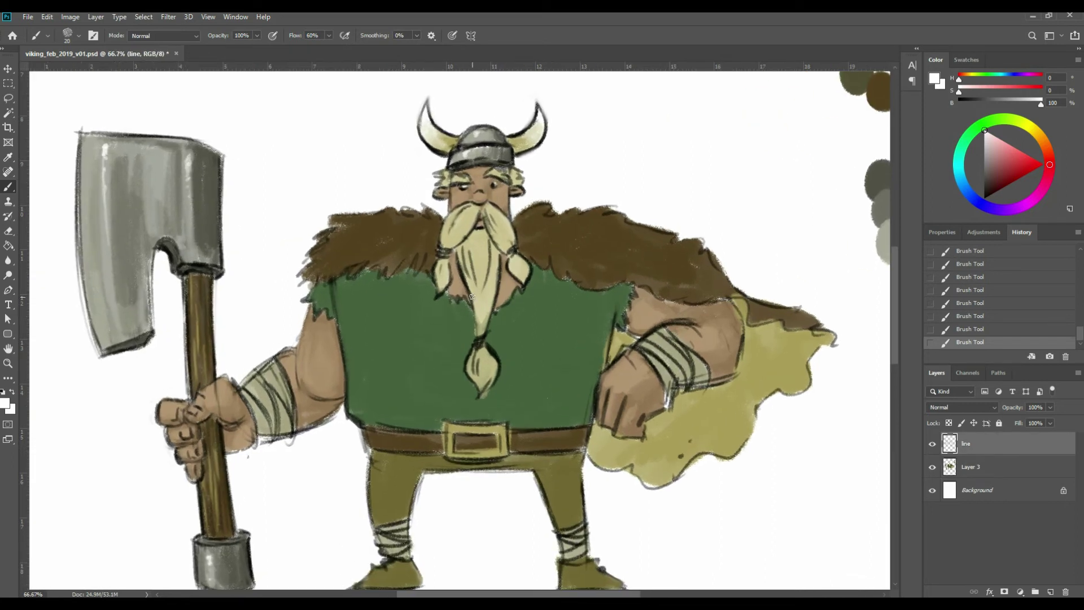
alt+click(480, 194)
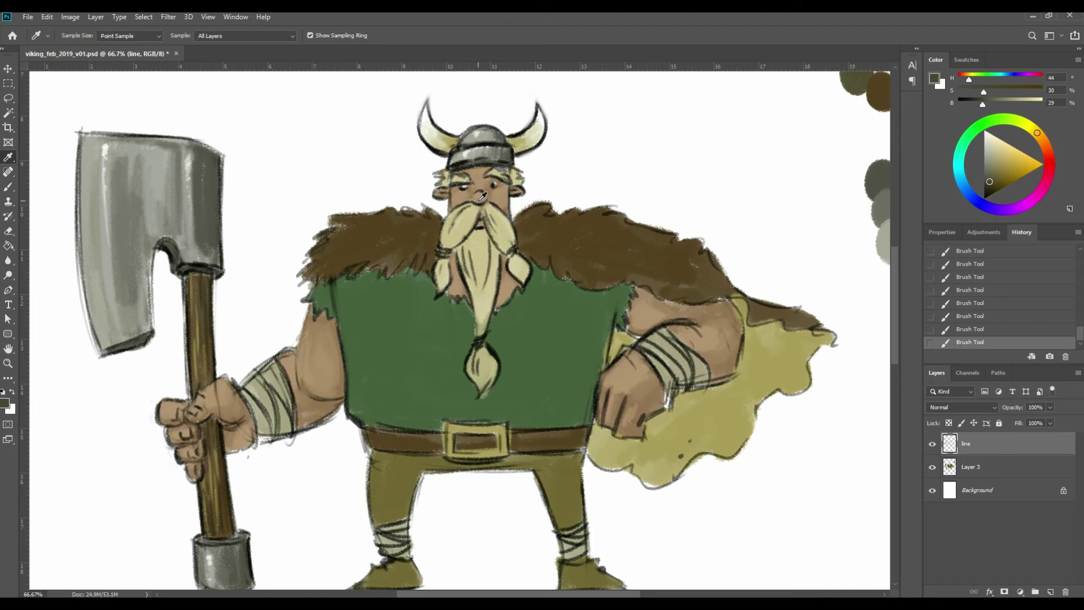
alt+click(458, 162)
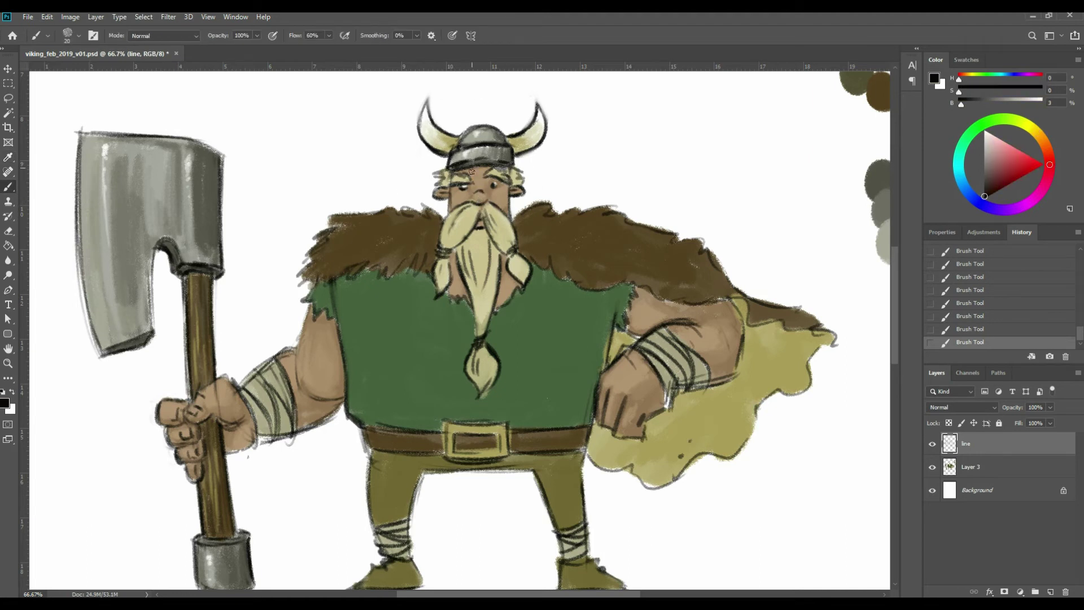
key(bracketleft)
key(bracketleft)
key(bracketleft)
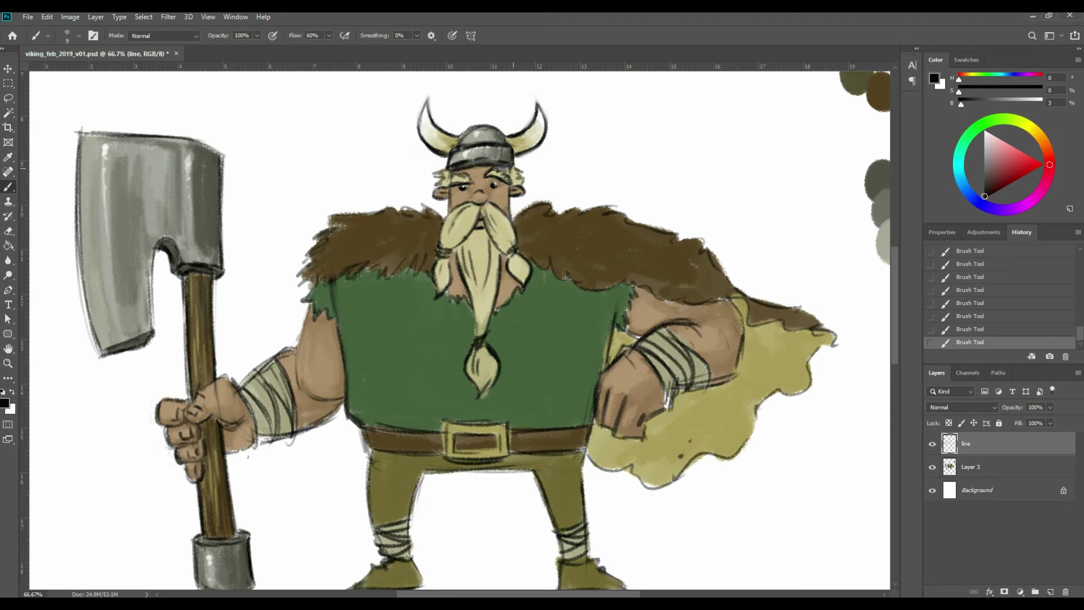
Erase stray line work around the left helmet horn on the line layer, with the eraser reduced to size 15.
key(ctrl+minus)
key(e)
drag(440, 148, 435, 169)
key(bracketleft)
key(bracketleft)
click(437, 158)
drag(435, 160, 431, 175)
drag(434, 162, 431, 184)
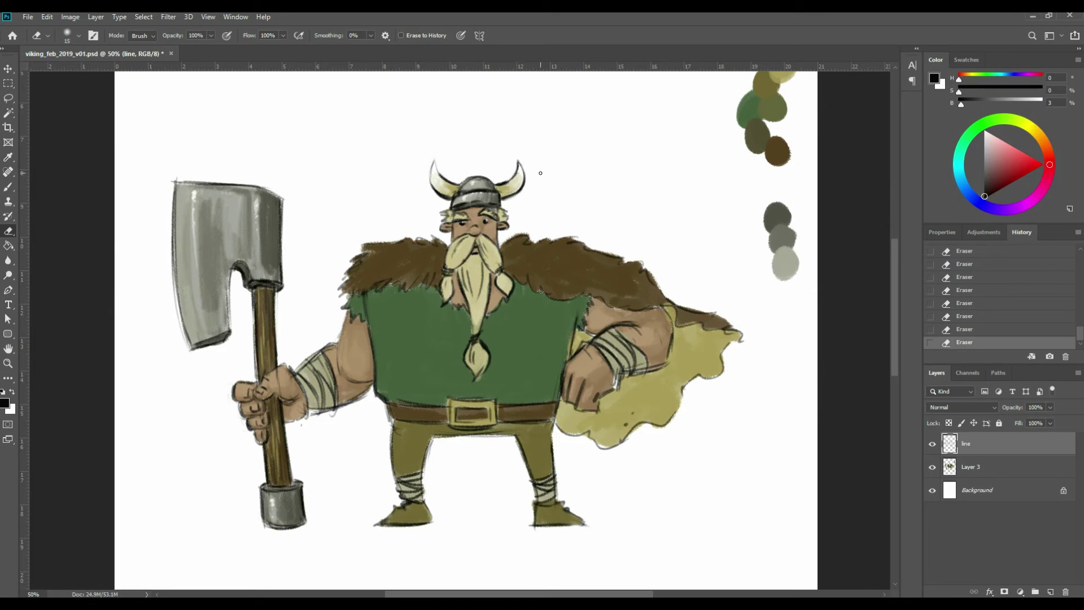
right_click(541, 174)
click(665, 45)
Try merging the line layer down into Layer 3 and erasing marks around the shoulder, axe arm and gripping hand.
key(ctrl+e)
click(577, 235)
click(571, 236)
drag(340, 351, 345, 369)
drag(342, 365, 352, 377)
drag(281, 374, 280, 392)
drag(278, 375, 280, 389)
drag(278, 374, 280, 388)
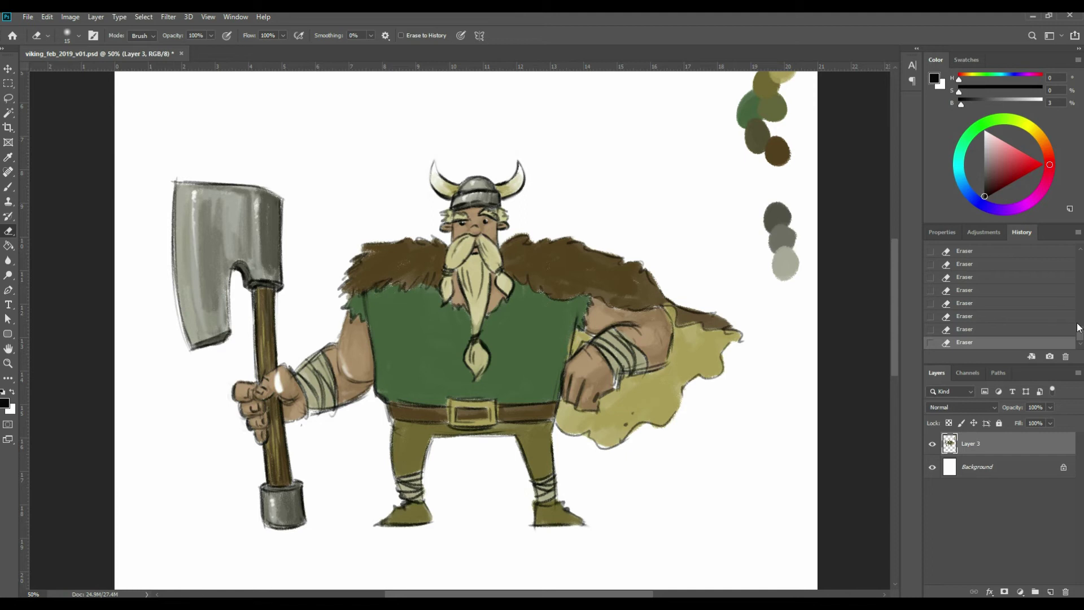
Revert the history to the state before the layer merge and make the line layer active again.
drag(1080, 336, 1081, 330)
click(1000, 279)
click(998, 265)
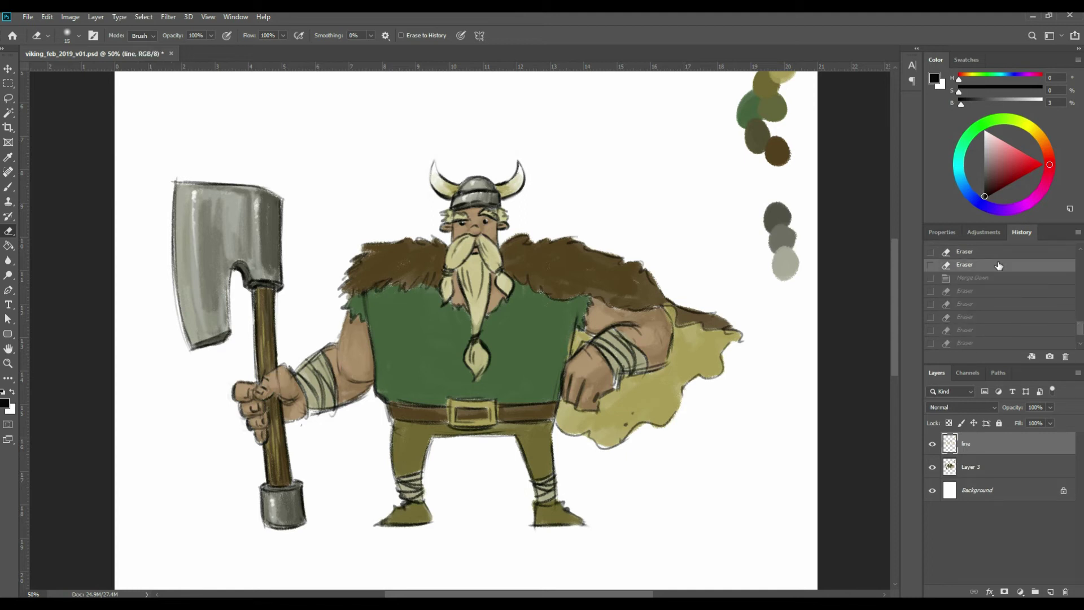
click(993, 468)
click(993, 446)
Sample the near-black color at the eye and redraw both pupils and the line above the right eye.
key(ctrl+plus)
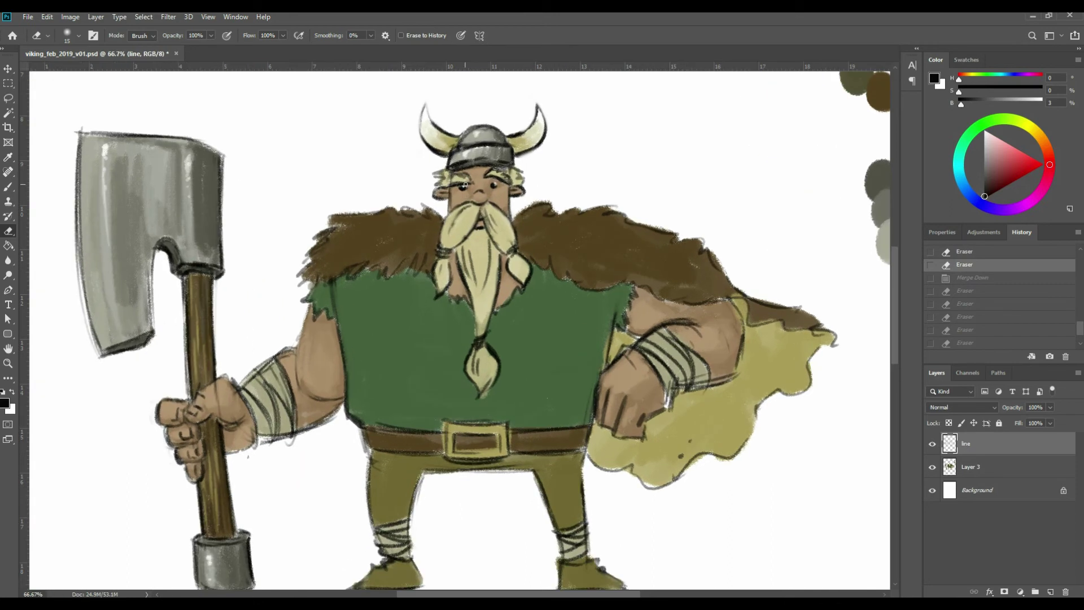
key(i)
click(466, 182)
key(b)
click(464, 185)
click(496, 182)
click(495, 185)
click(495, 186)
click(495, 185)
click(494, 185)
click(495, 185)
drag(490, 174, 506, 177)
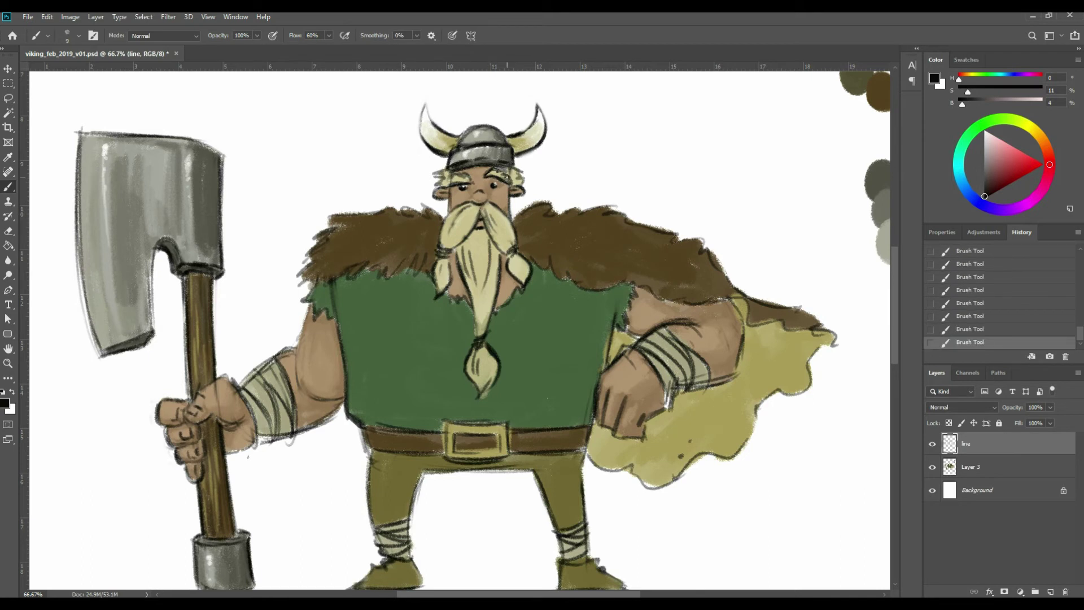
Erase rough line bits beside the face, at both helmet horns and on the hand gripping the axe.
key(ctrl+minus)
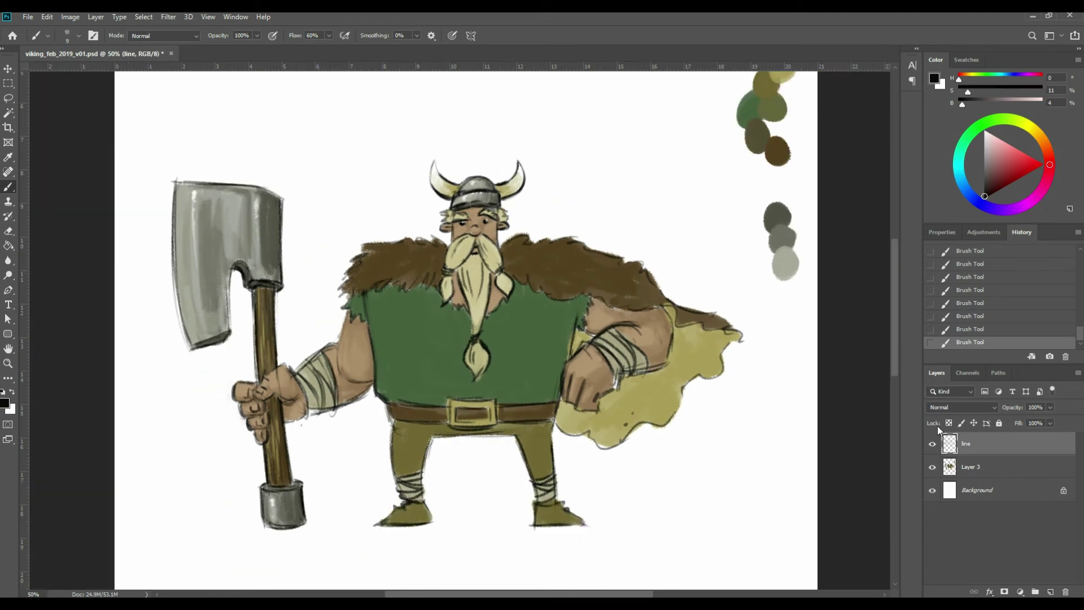
key(e)
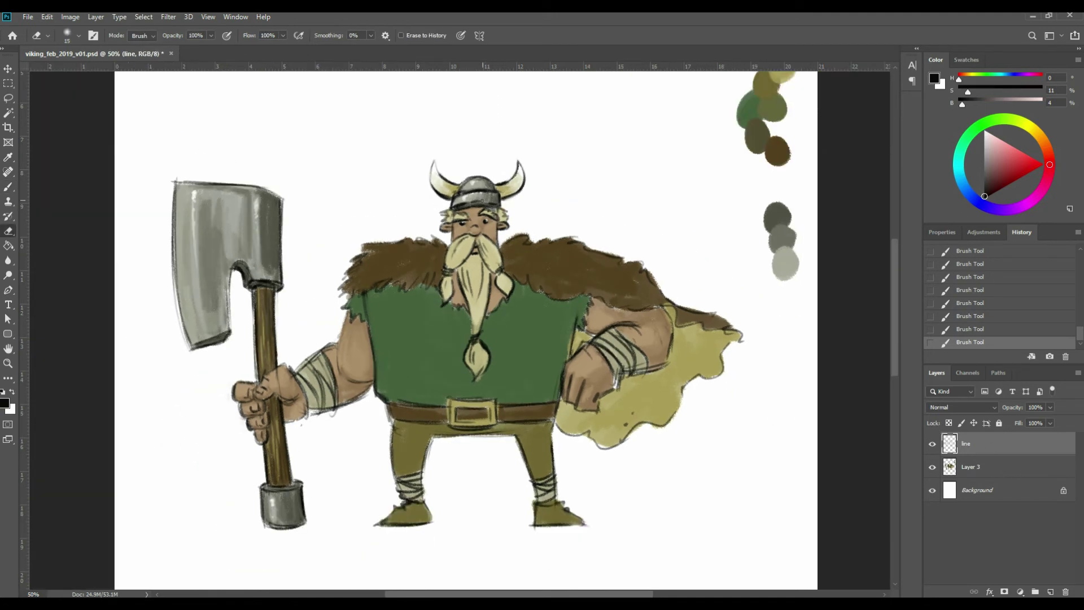
drag(452, 220, 459, 219)
drag(457, 219, 458, 217)
drag(434, 162, 437, 164)
drag(525, 170, 529, 175)
drag(278, 374, 280, 375)
drag(280, 377, 282, 379)
drag(282, 379, 295, 400)
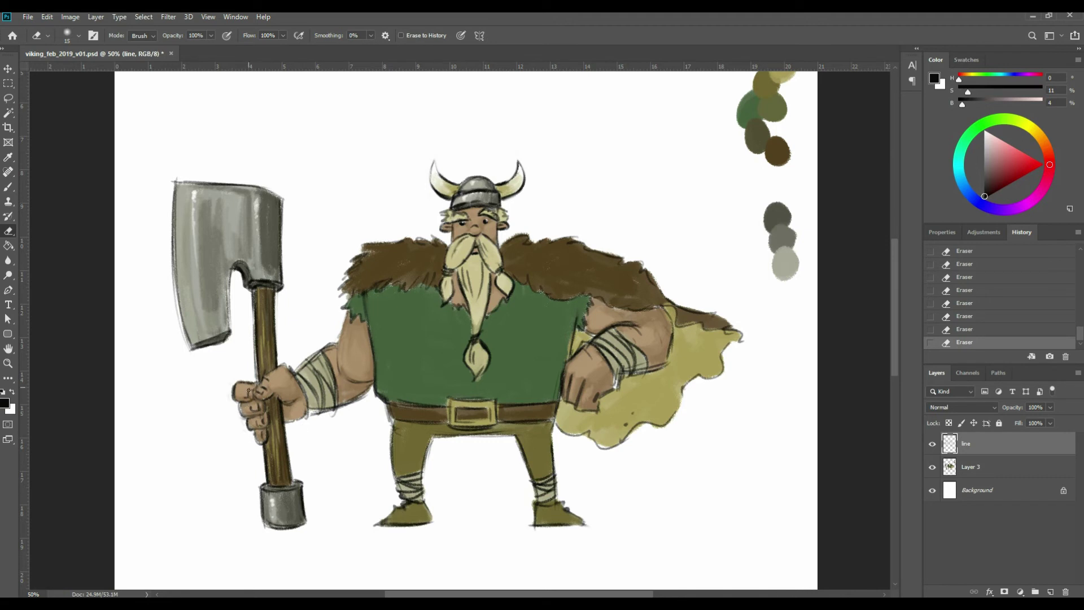
Clean up the outlines of the gripping hand's fingers, the axe blade and the axe handle with the eraser.
drag(232, 392, 237, 404)
drag(278, 302, 276, 337)
drag(173, 190, 174, 282)
mouse_move(172, 231)
mouse_down()
mouse_move(175, 300)
mouse_move(173, 259)
mouse_move(175, 277)
mouse_up()
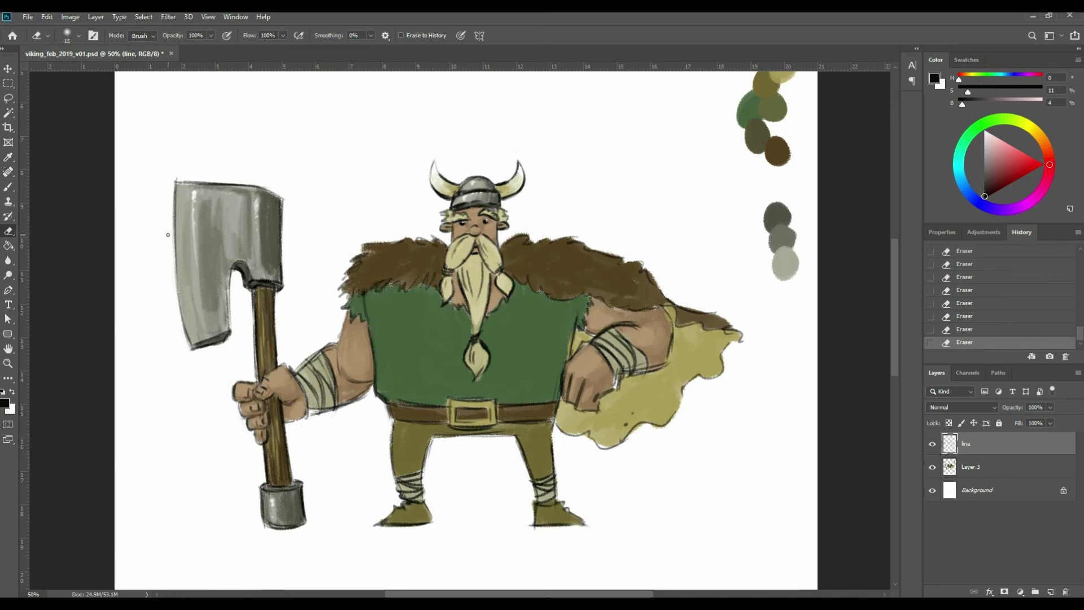
mouse_move(172, 178)
mouse_down()
mouse_move(211, 182)
mouse_move(173, 194)
mouse_move(169, 252)
mouse_move(169, 187)
mouse_up()
right_click(191, 355)
click(235, 322)
mouse_move(253, 329)
mouse_down()
mouse_move(256, 373)
mouse_move(252, 335)
mouse_up()
drag(260, 454, 264, 448)
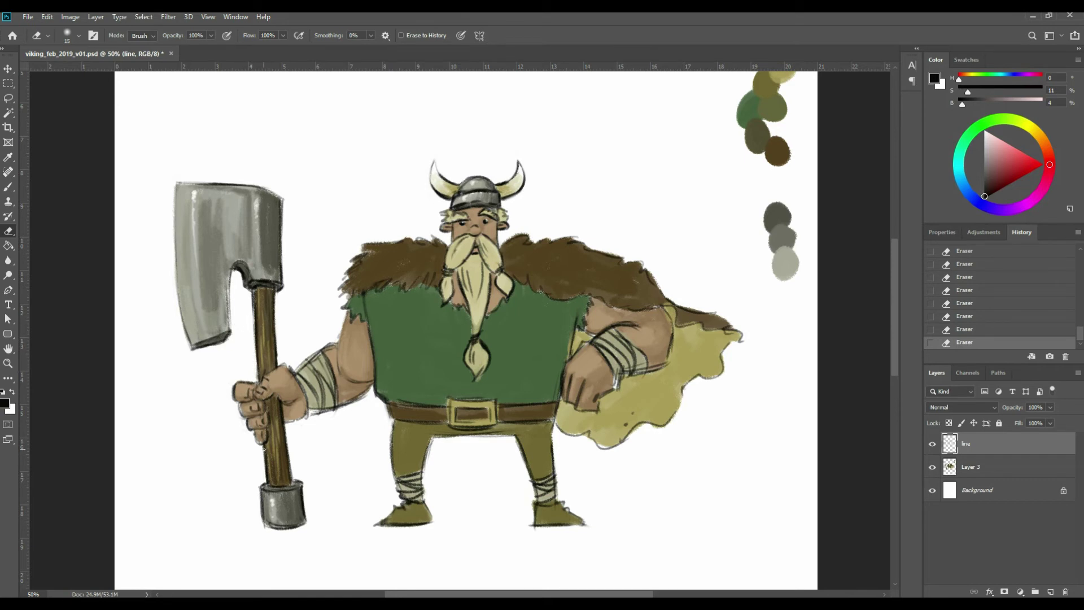
Save the document with the cleaned-up line art.
key(ctrl+minus)
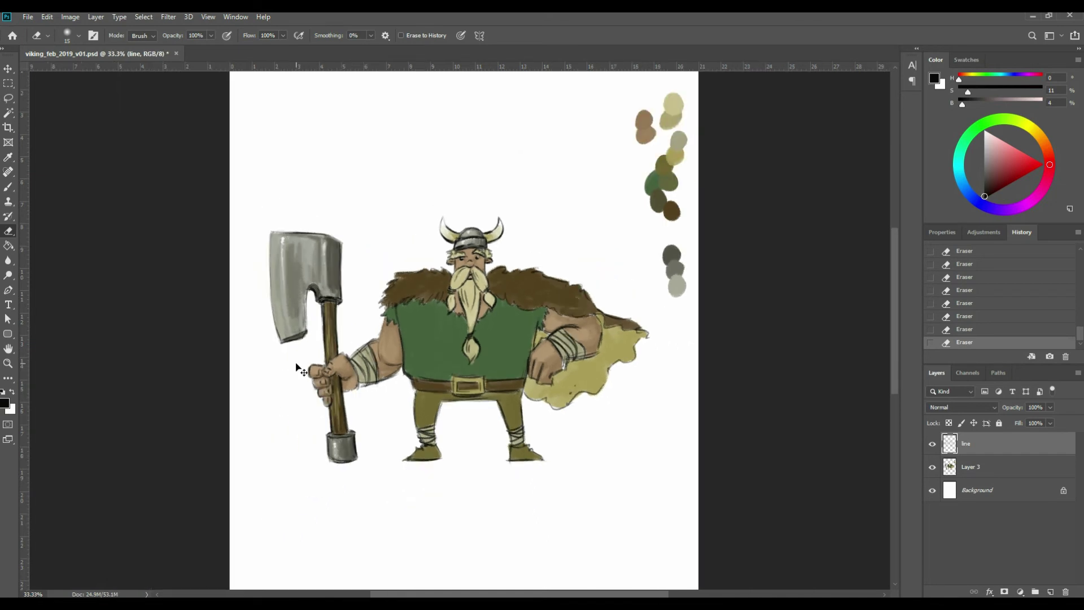
key(ctrl+s)
click(676, 217)
key(ctrl+s)
click(670, 193)
Sample the tunic's green and shift the foreground to a lighter yellow-green (hue 83, saturation 41, brightness 51).
key(i)
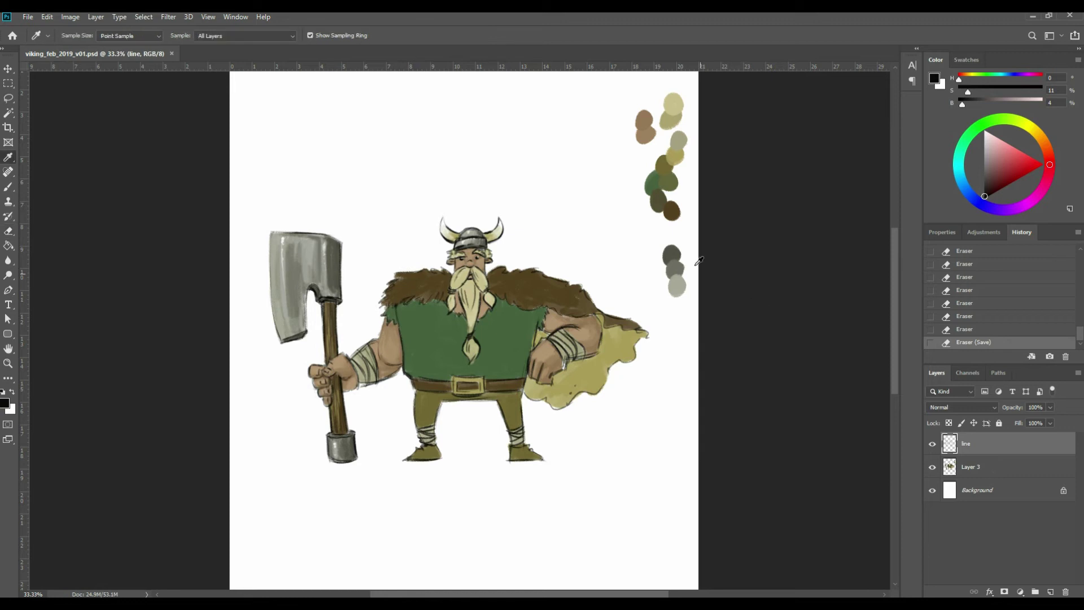
click(502, 326)
click(5, 402)
drag(690, 355, 683, 347)
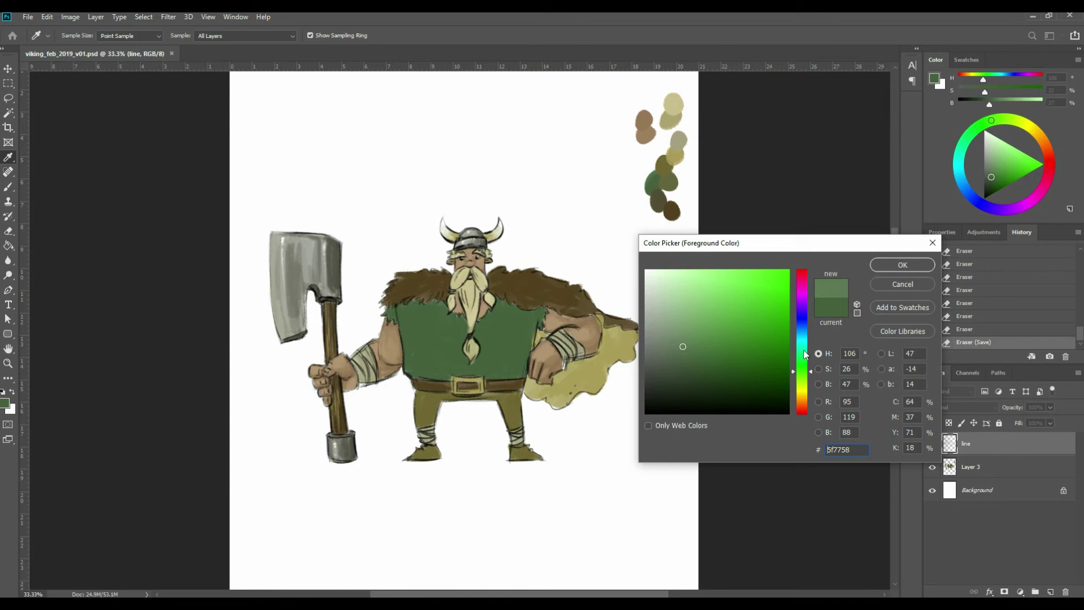
drag(811, 379, 811, 389)
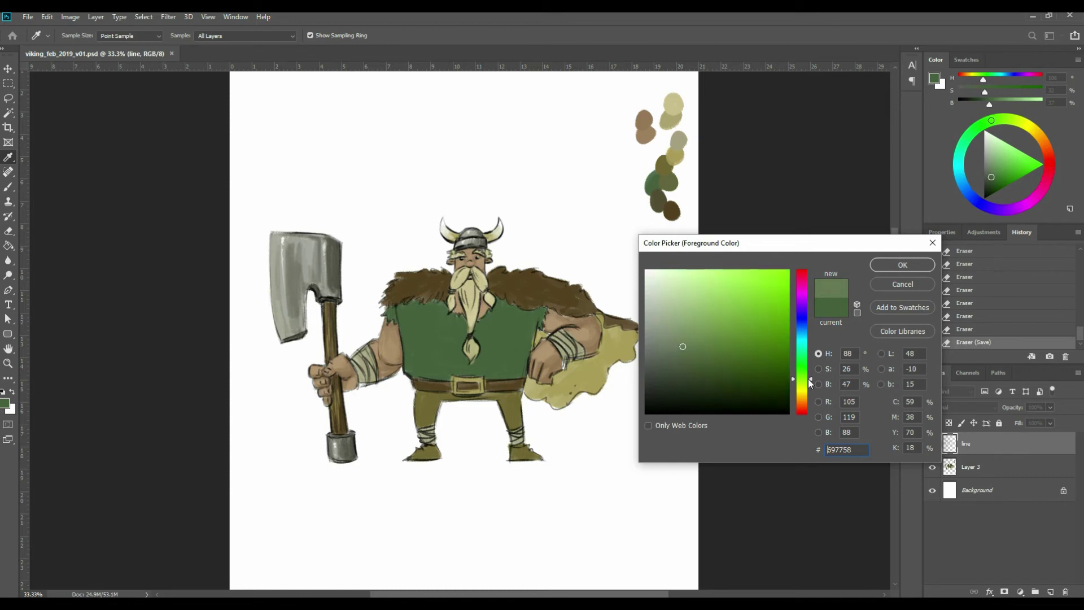
click(683, 155)
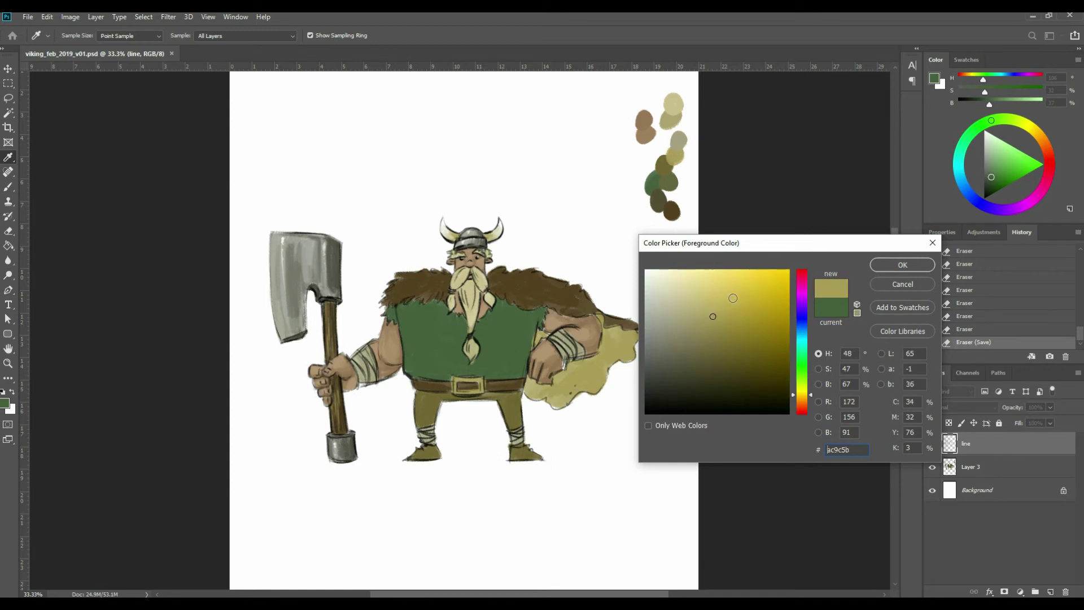
click(811, 385)
drag(811, 384, 811, 381)
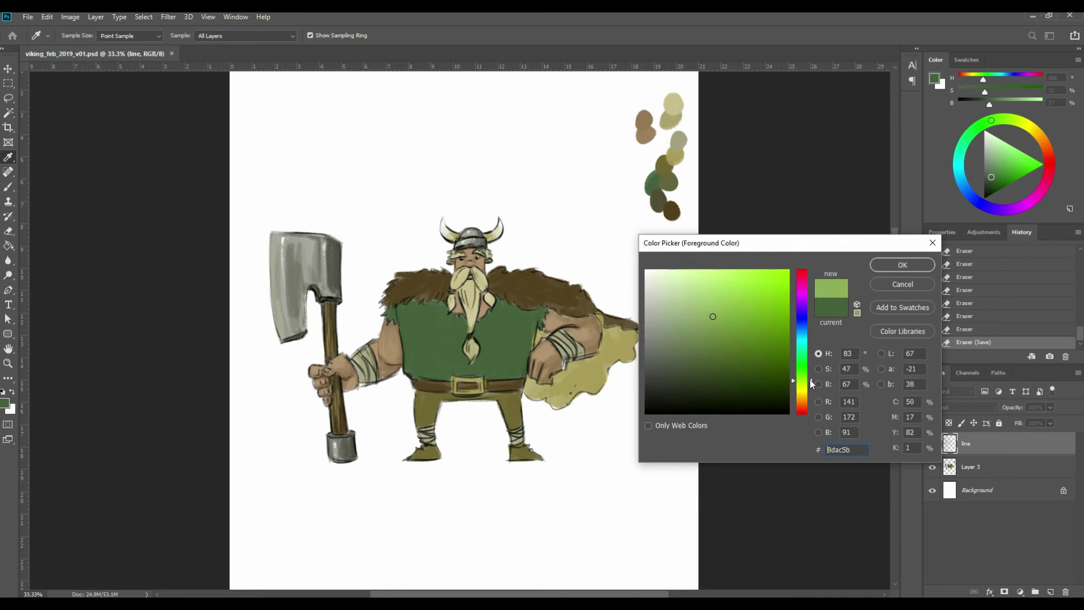
click(701, 329)
drag(702, 330, 706, 339)
click(895, 265)
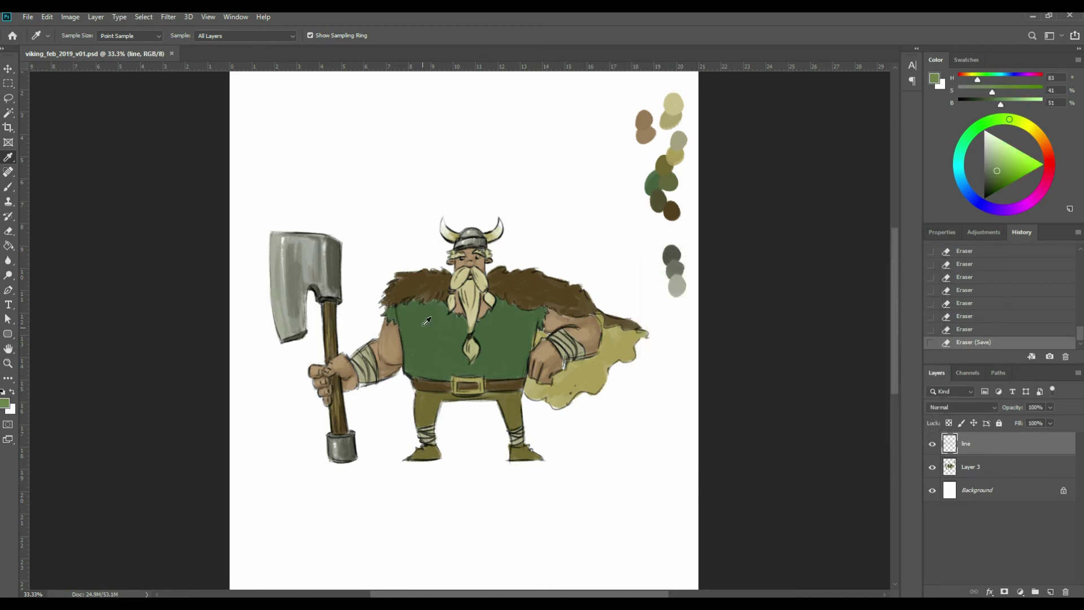
Enlarge the brush to 25 and add a new layer directly above Layer 3.
key(b)
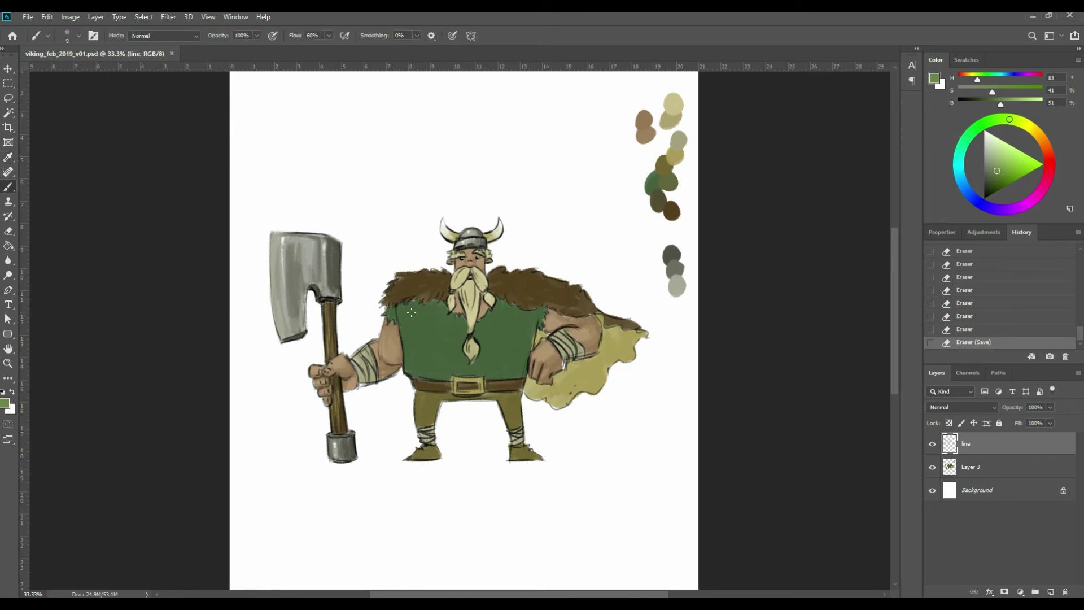
key(bracketright)
key(bracketright)
key(bracketright)
click(998, 473)
click(1051, 592)
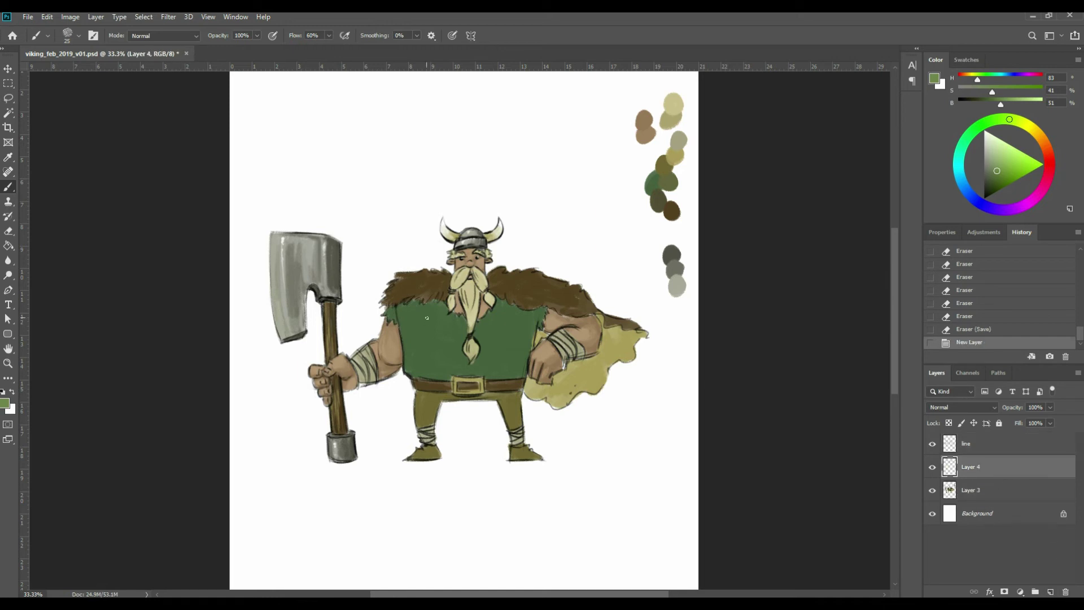
Paint light green vertical stripes across the tunic on Layer 4, using brush size 30.
drag(408, 310, 405, 308)
drag(404, 309, 405, 318)
drag(405, 314, 407, 327)
drag(407, 322, 412, 365)
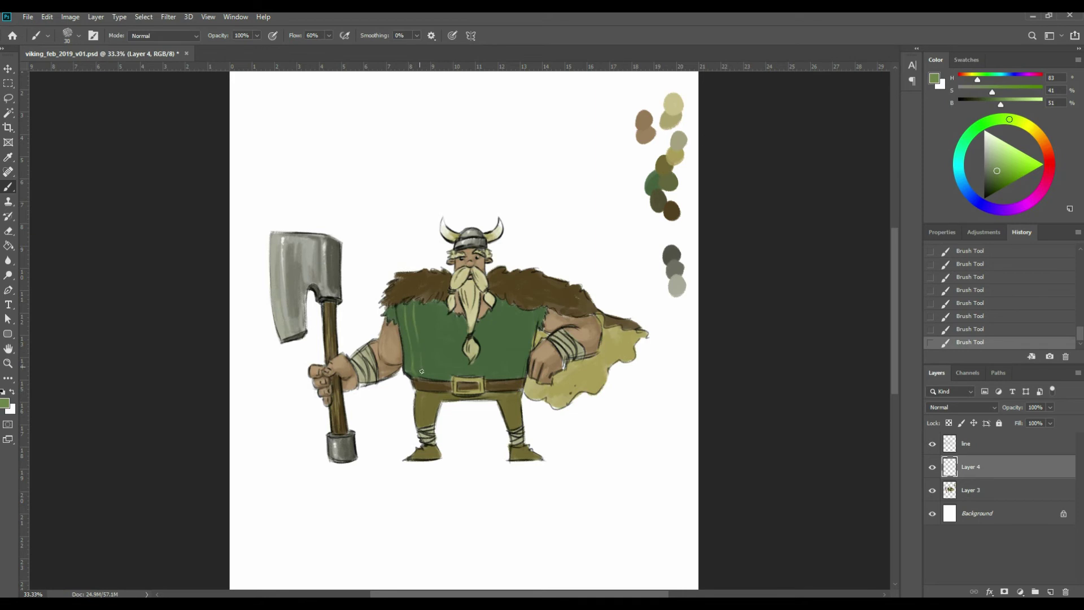
drag(422, 307, 427, 335)
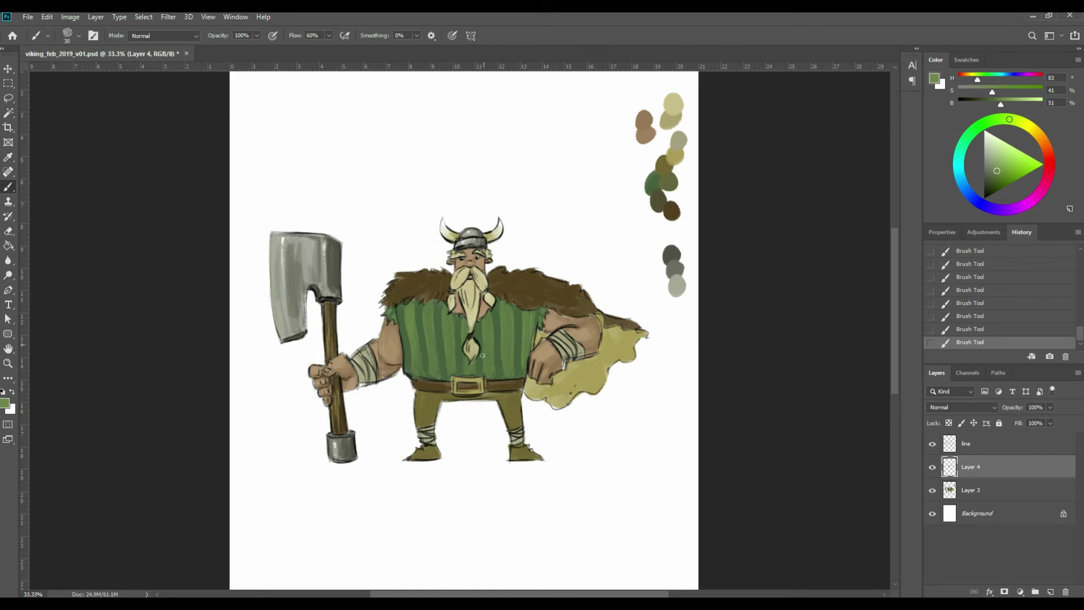
Sample the fur's brown, add a layer named "shadow" above the line layer, and save the document.
key(i)
click(523, 277)
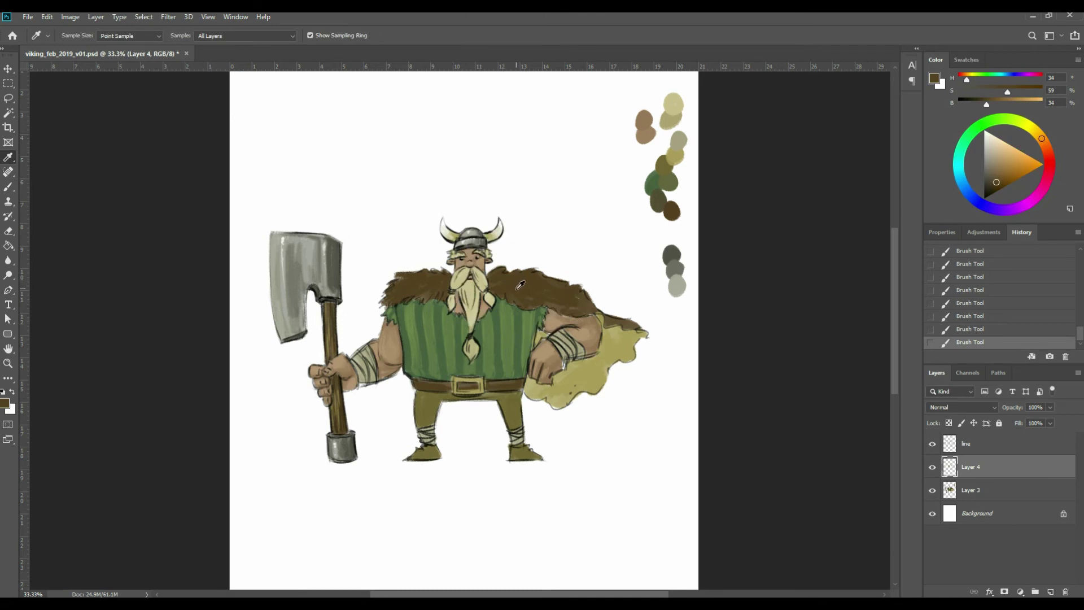
key(b)
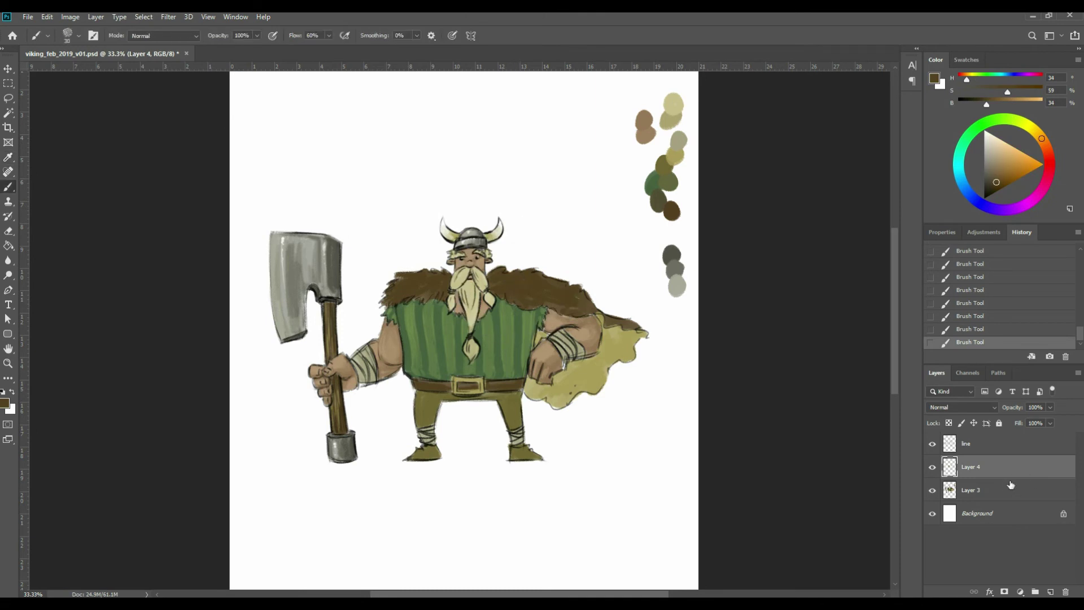
click(1011, 451)
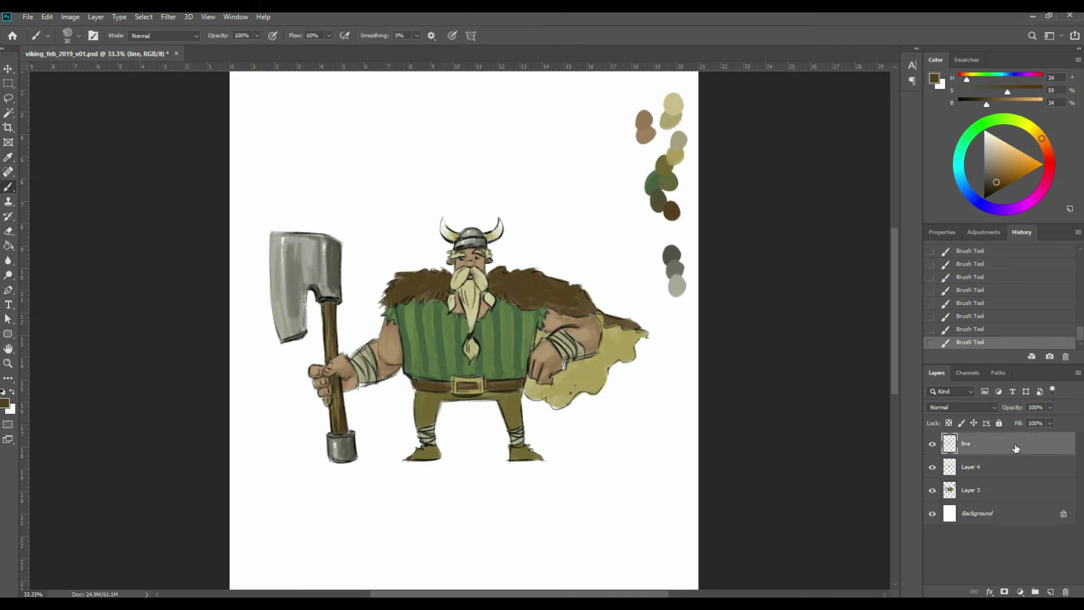
click(1050, 592)
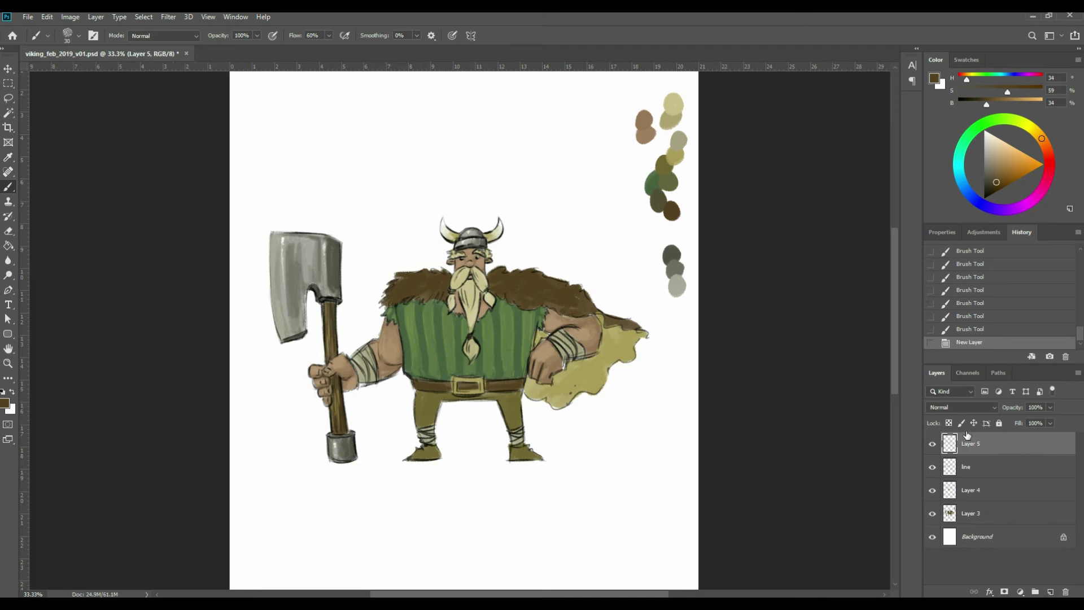
double_click(969, 444)
text(shadow)
key(Return)
key(ctrl+s)
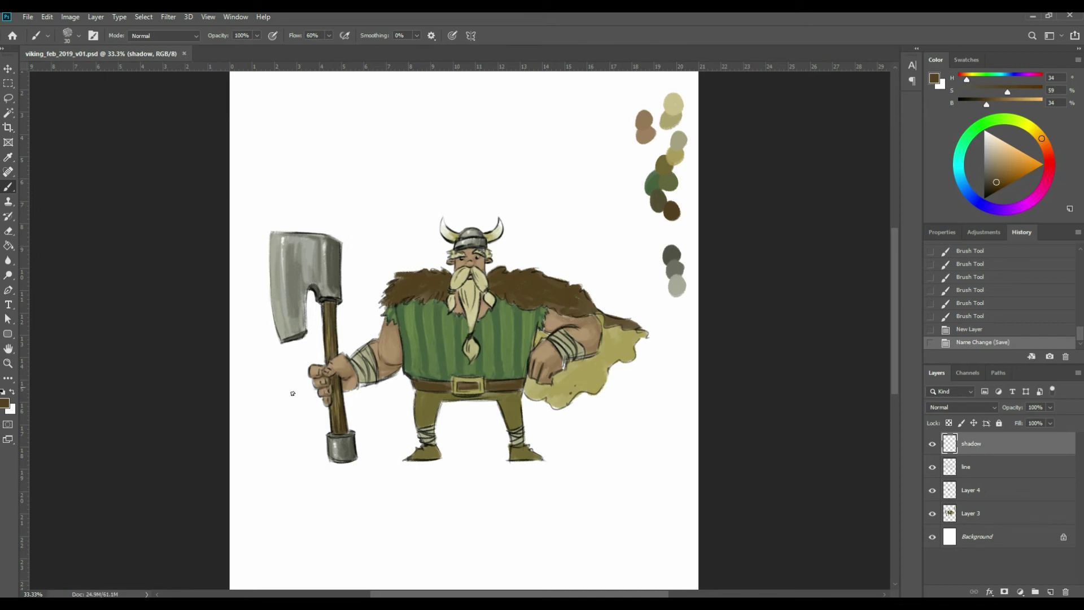
Set the foreground to a dark blue-grey (hue 230, saturation 25, brightness 25) and dab a swatch above the palette.
click(4, 402)
drag(811, 340, 808, 320)
mouse_move(743, 350)
mouse_down()
mouse_move(713, 363)
mouse_move(693, 357)
mouse_move(681, 378)
mouse_up()
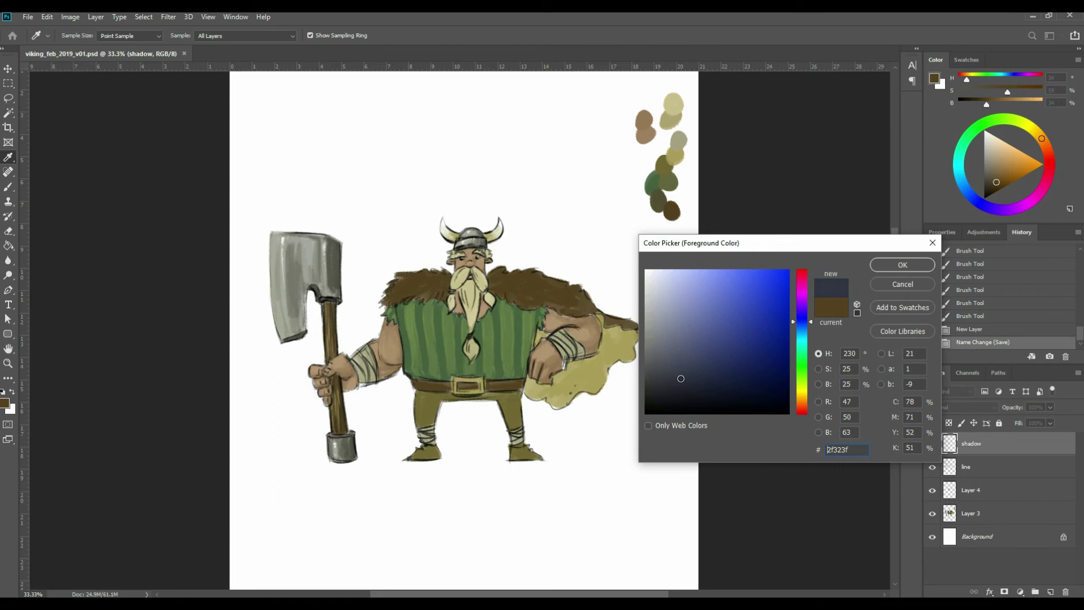
click(895, 266)
drag(630, 99, 627, 93)
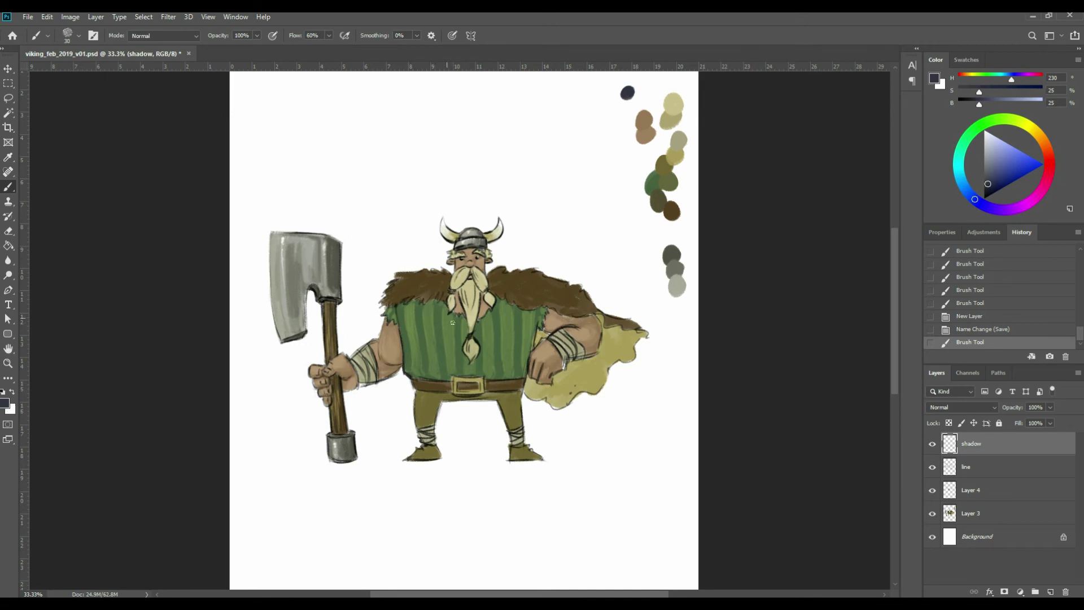
Start shading under the fur at the tunic's left shoulder and move the shadow layer below the line layer.
drag(392, 313, 394, 310)
drag(391, 313, 401, 304)
drag(400, 306, 404, 303)
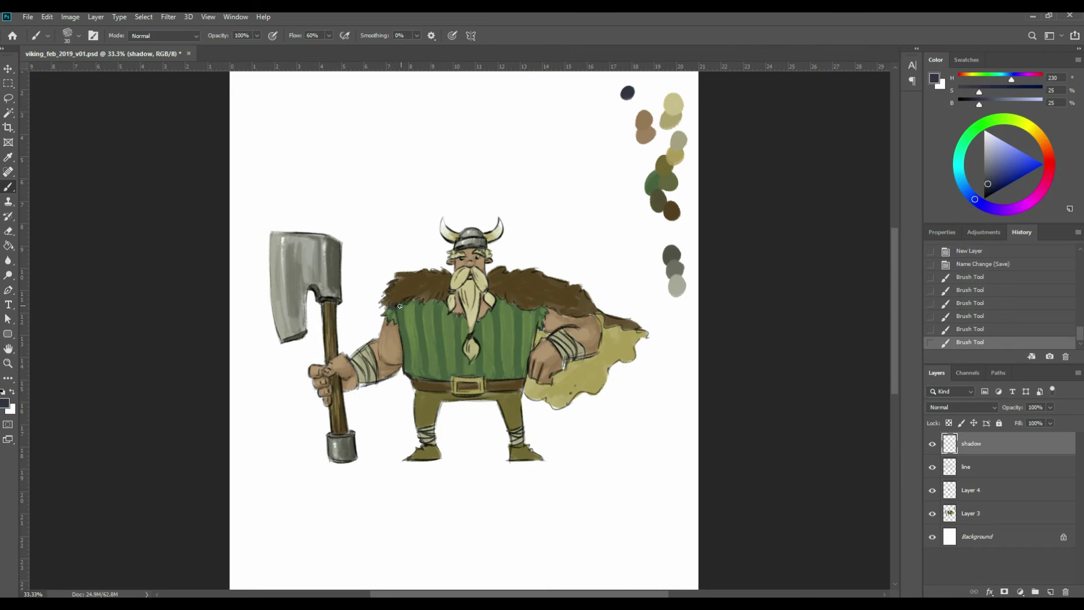
drag(1000, 447, 1004, 472)
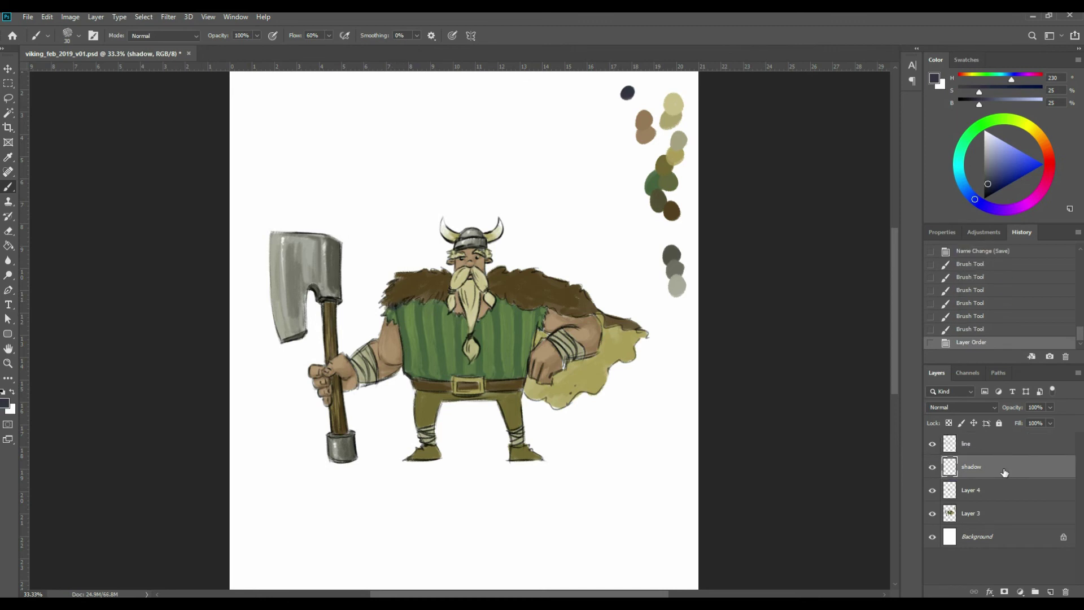
Paint dark shadow dabs along the left fur's lower edge, from the shoulder across to the beard.
click(407, 302)
click(413, 303)
click(414, 303)
click(416, 303)
click(422, 306)
click(435, 299)
click(437, 298)
click(438, 301)
click(442, 305)
click(448, 301)
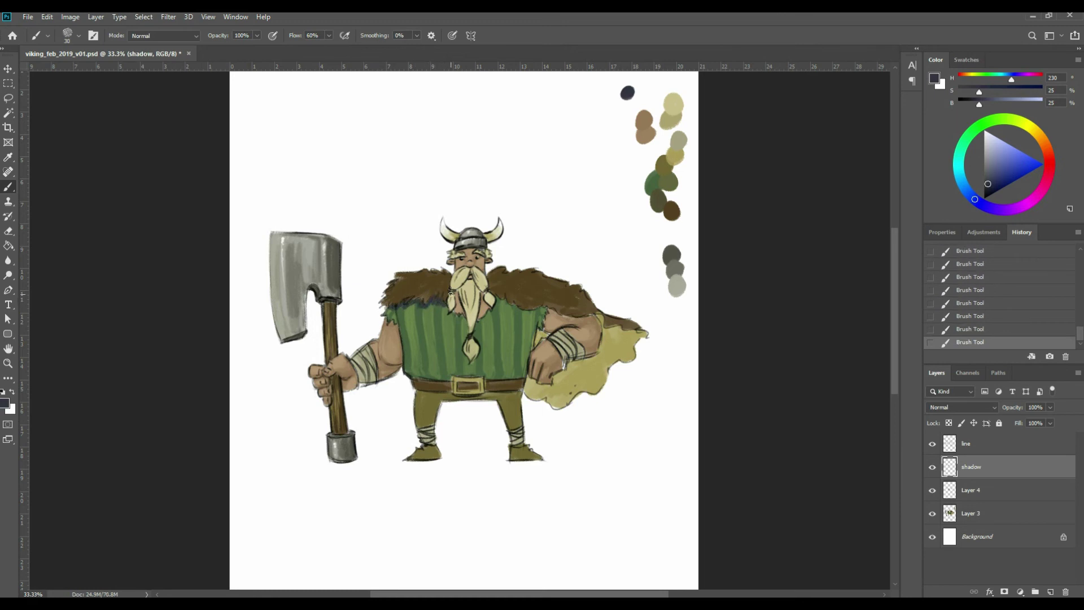
Shade beneath the beard and its braid, and under the right side of the fur cape.
mouse_move(451, 294)
mouse_down()
mouse_move(450, 313)
mouse_move(481, 308)
mouse_move(474, 336)
mouse_up()
drag(475, 337, 477, 358)
mouse_move(495, 307)
mouse_down()
mouse_move(594, 317)
mouse_move(540, 330)
mouse_move(545, 305)
mouse_move(545, 330)
mouse_up()
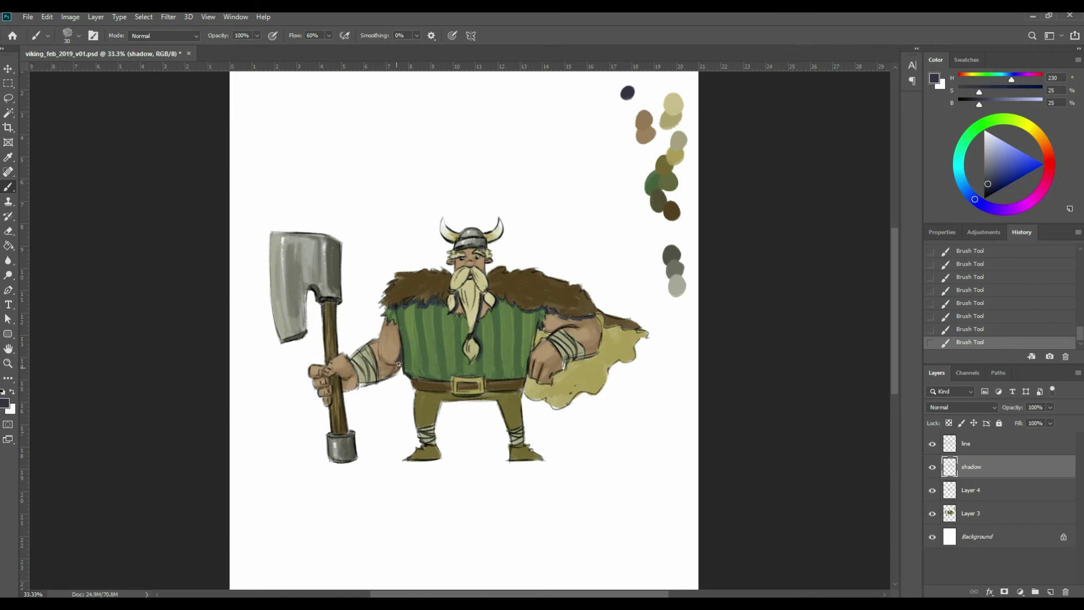
Paint shadows under the wrapped forearm and gripping hand, and on the axe head, handle and metal cap.
mouse_move(369, 380)
mouse_down()
mouse_move(372, 352)
mouse_move(379, 378)
mouse_move(399, 351)
mouse_move(375, 337)
mouse_move(363, 377)
mouse_move(339, 378)
mouse_move(343, 425)
mouse_move(334, 354)
mouse_move(331, 383)
mouse_move(320, 378)
mouse_move(329, 391)
mouse_move(319, 391)
mouse_move(341, 379)
mouse_up()
mouse_move(326, 301)
mouse_down()
mouse_move(338, 300)
mouse_move(310, 287)
mouse_up()
drag(301, 339, 287, 340)
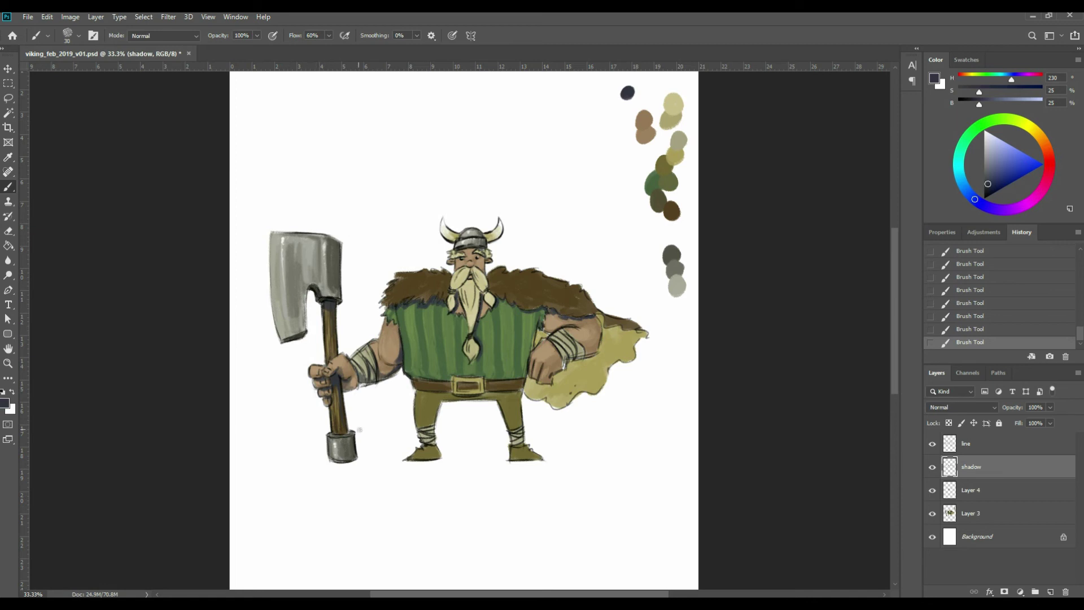
drag(350, 434, 350, 438)
drag(335, 293, 339, 300)
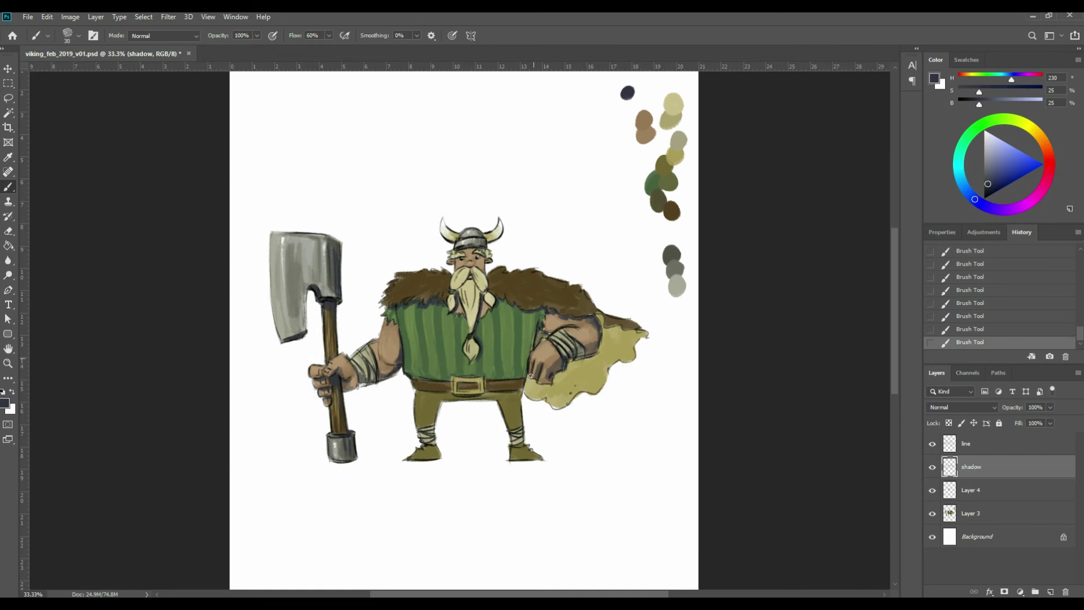
mouse_move(531, 378)
mouse_down()
mouse_move(534, 387)
mouse_move(557, 378)
mouse_move(551, 385)
mouse_up()
click(982, 329)
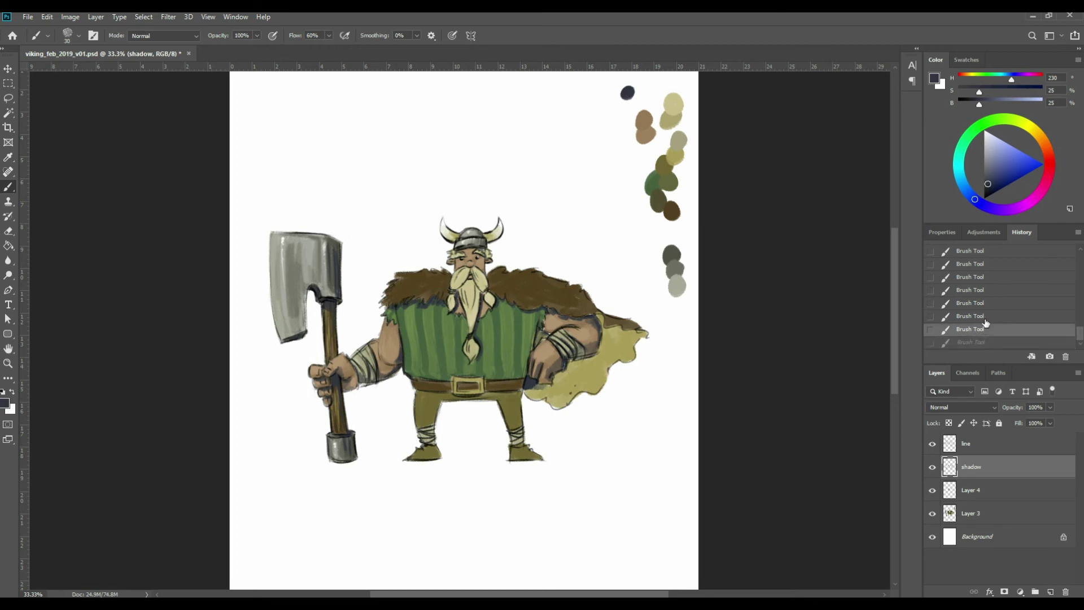
click(986, 317)
click(990, 306)
click(995, 288)
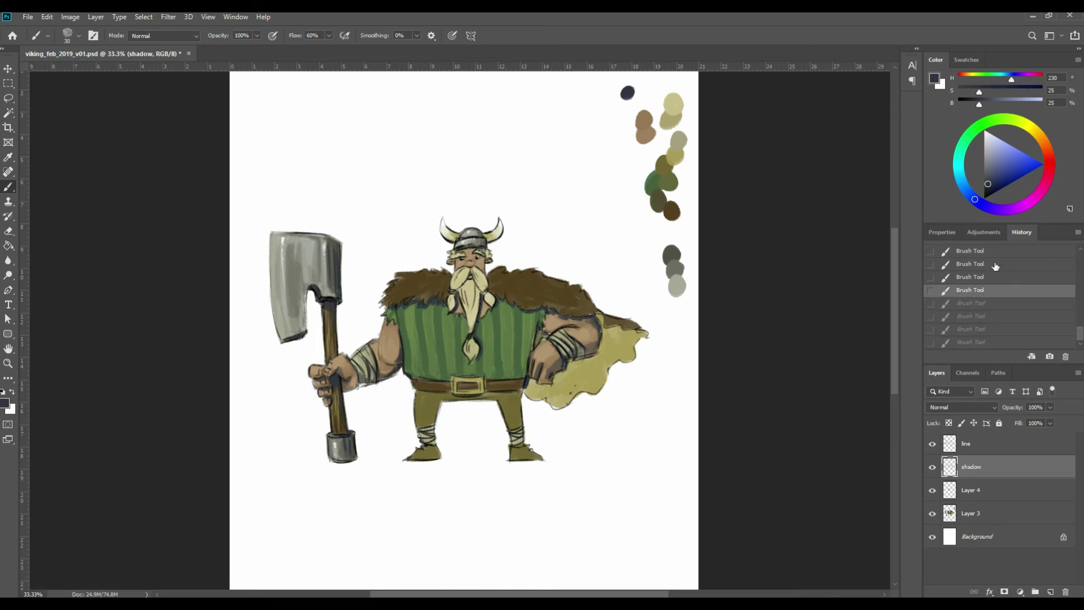
click(990, 277)
click(992, 263)
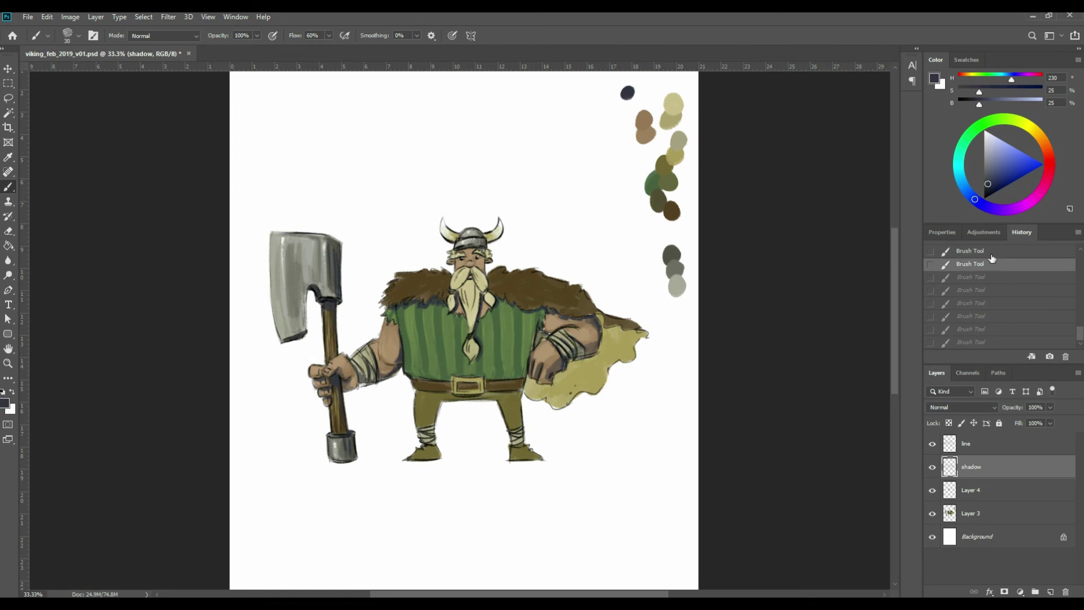
click(993, 251)
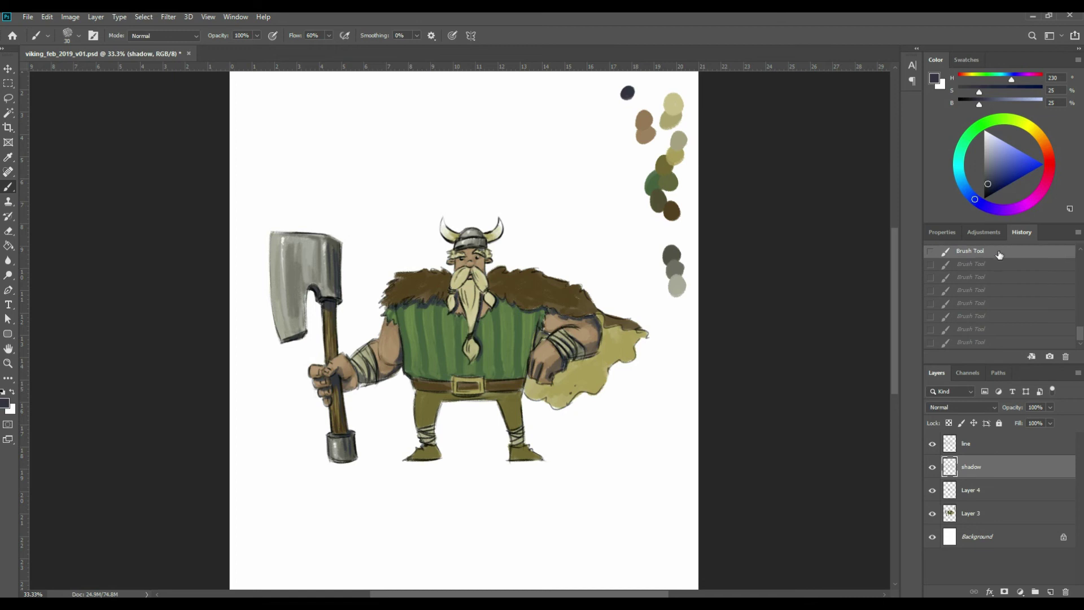
Paint dark shadow on the tan cape beneath the fist and forearm and beside the elbow, with scattered dabs across the cloth.
click(528, 374)
mouse_move(528, 381)
mouse_down()
mouse_move(568, 361)
mouse_move(551, 380)
mouse_move(564, 379)
mouse_move(528, 384)
mouse_move(596, 356)
mouse_up()
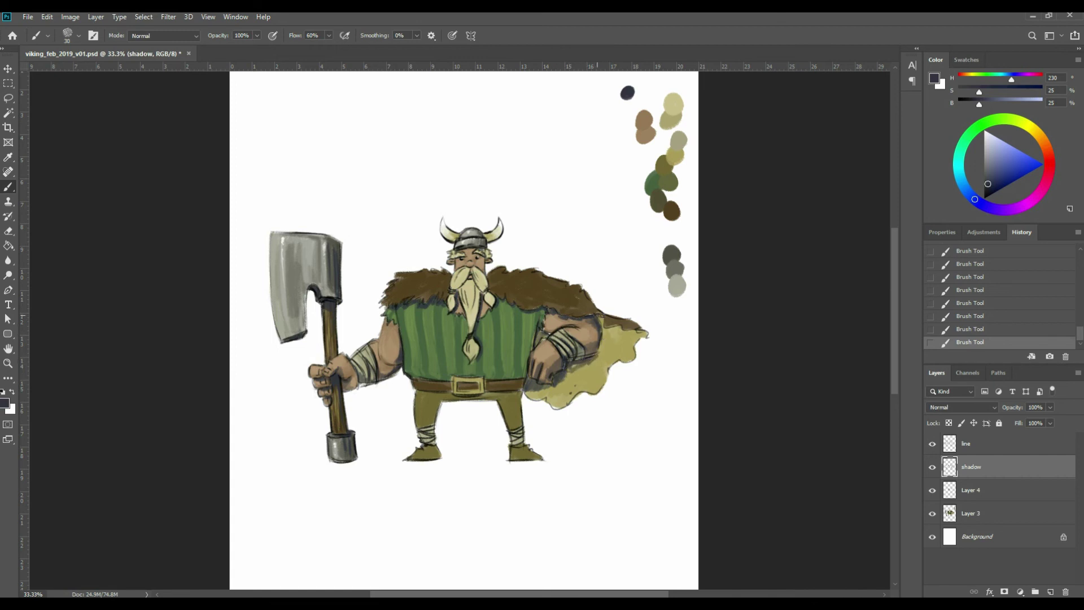
drag(603, 318, 604, 356)
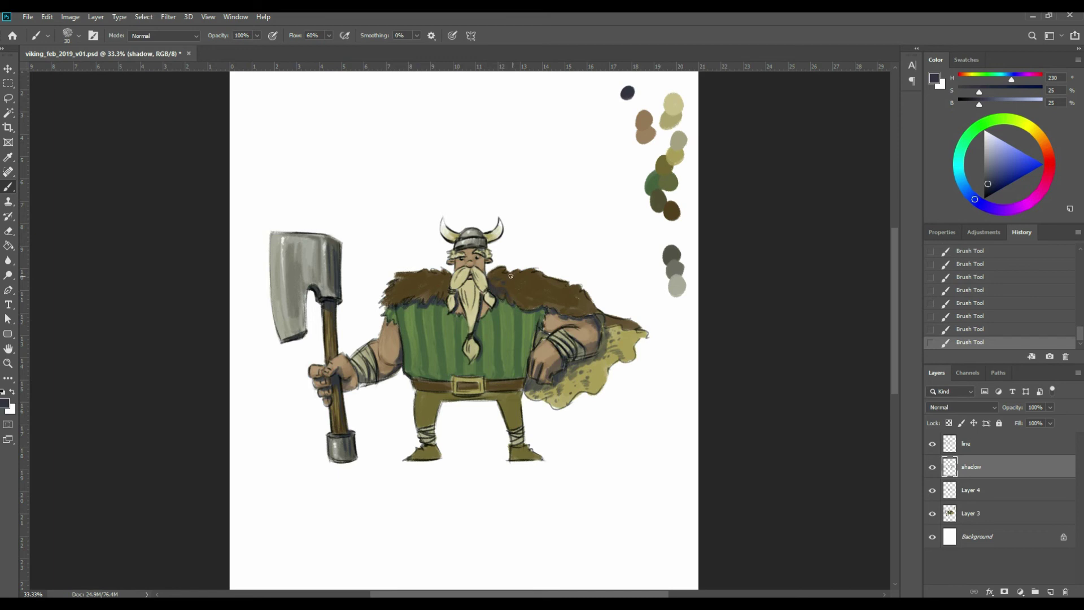
Erase a spot of shadow beside the beard and check the shadow layer against the line art with the color layers hidden.
key(e)
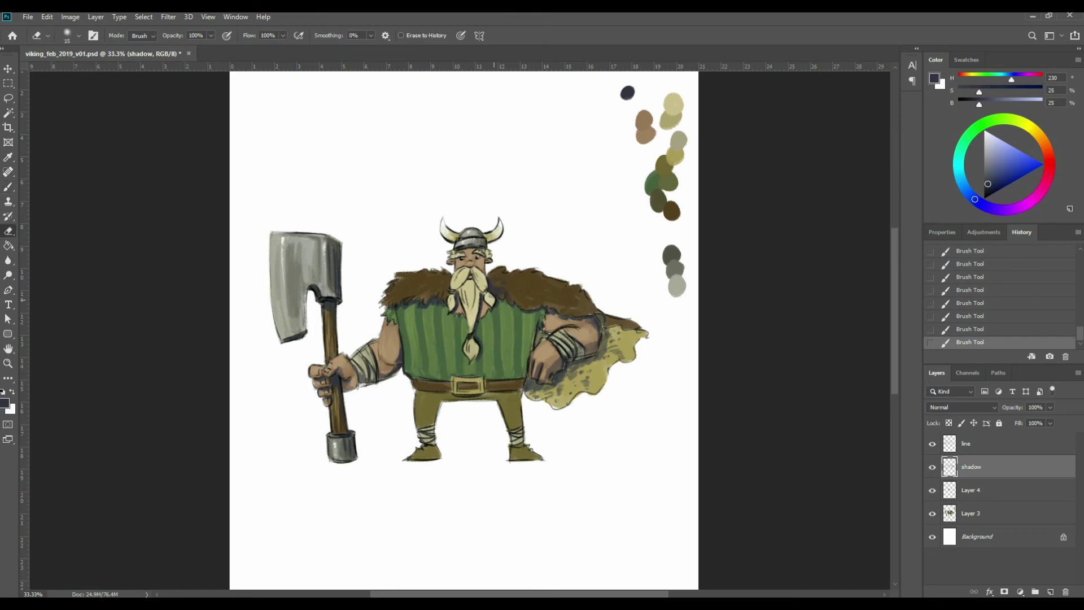
click(485, 288)
drag(932, 467, 942, 512)
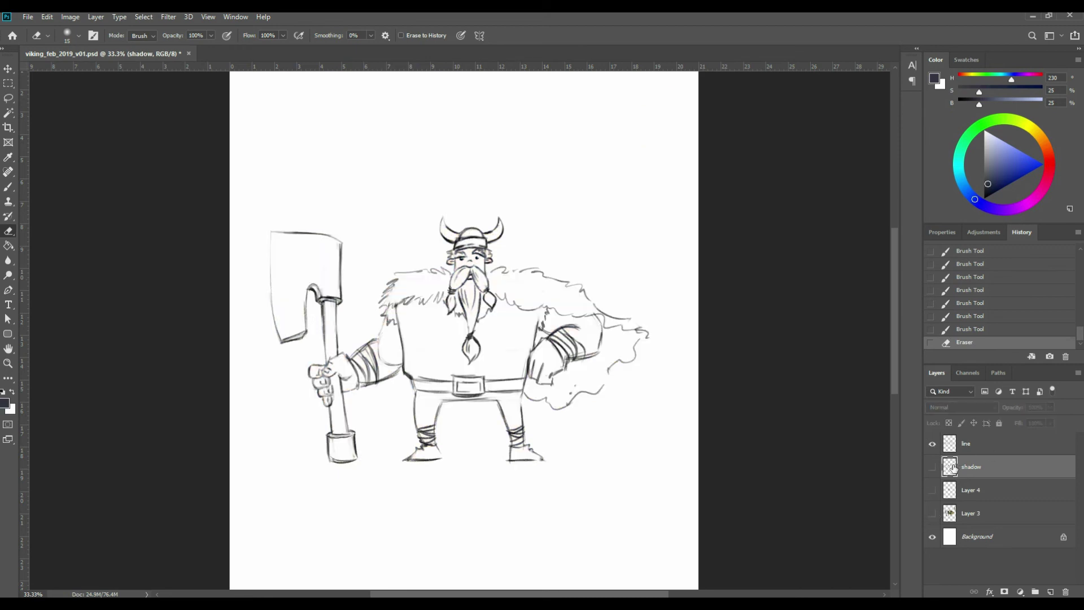
click(932, 466)
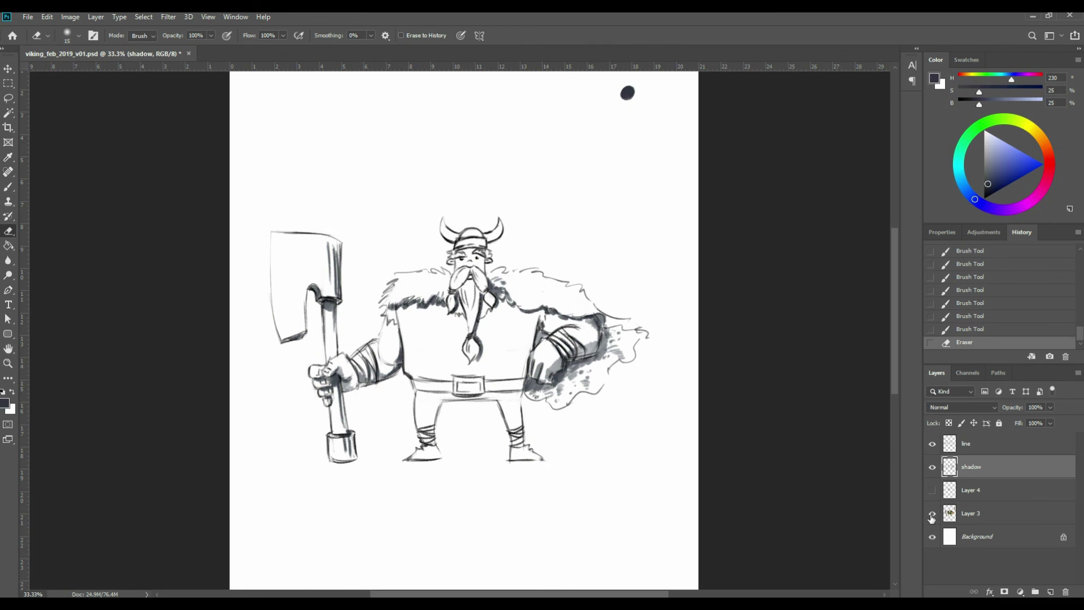
drag(932, 490, 932, 513)
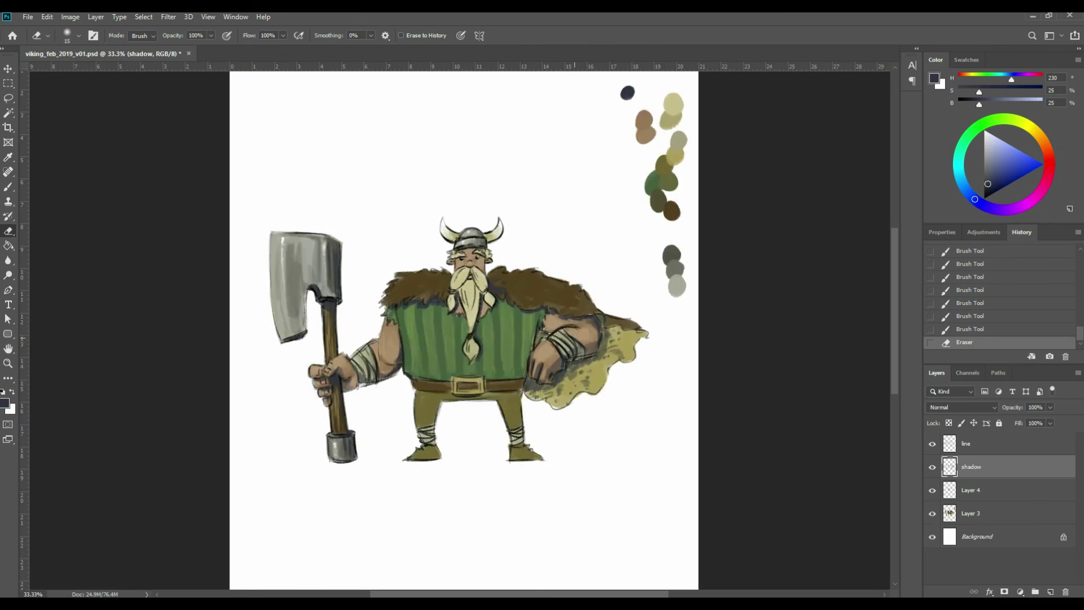
Paint shadows on the belt and inside its buckle, and down the trouser legs to the leg wraps.
key(b)
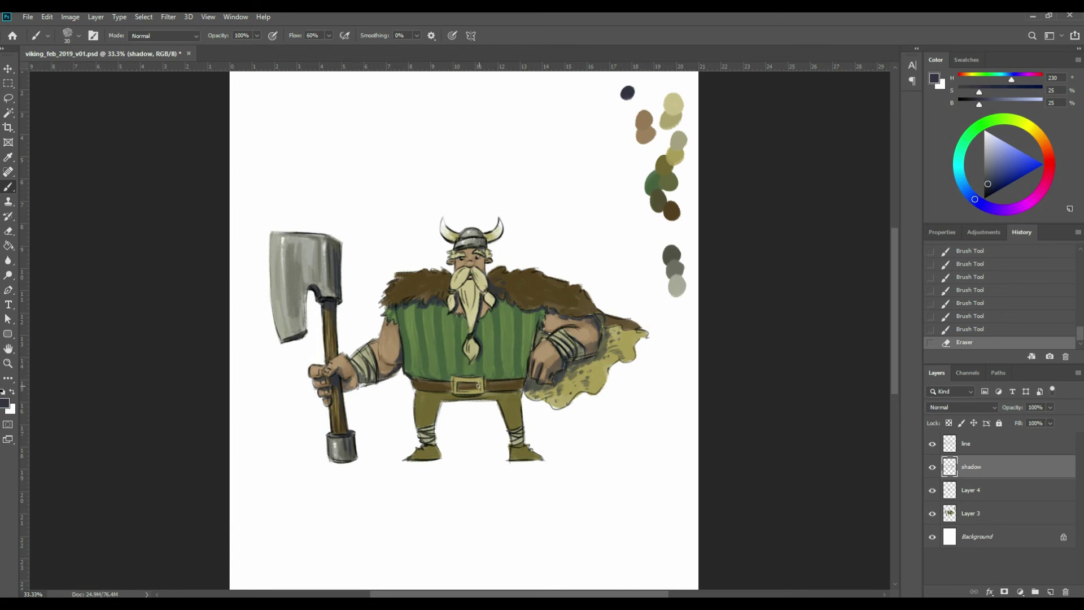
drag(469, 391, 478, 389)
drag(459, 384, 485, 390)
drag(486, 382, 524, 388)
drag(481, 393, 502, 392)
mouse_move(424, 393)
mouse_down()
mouse_move(472, 395)
mouse_move(432, 418)
mouse_move(435, 406)
mouse_move(428, 453)
mouse_up()
drag(526, 449, 521, 436)
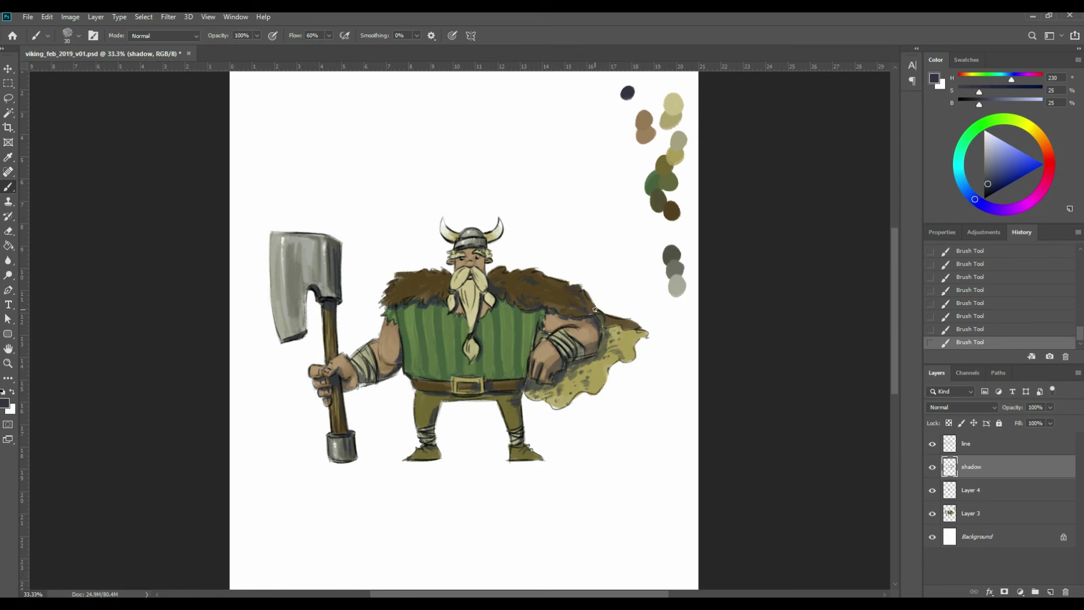
Shade the cape's dark trailing edge behind the arm and the tunic's lower side near the fist.
drag(608, 319, 638, 331)
mouse_move(499, 366)
mouse_down()
mouse_move(524, 367)
mouse_move(533, 347)
mouse_move(521, 322)
mouse_move(535, 358)
mouse_up()
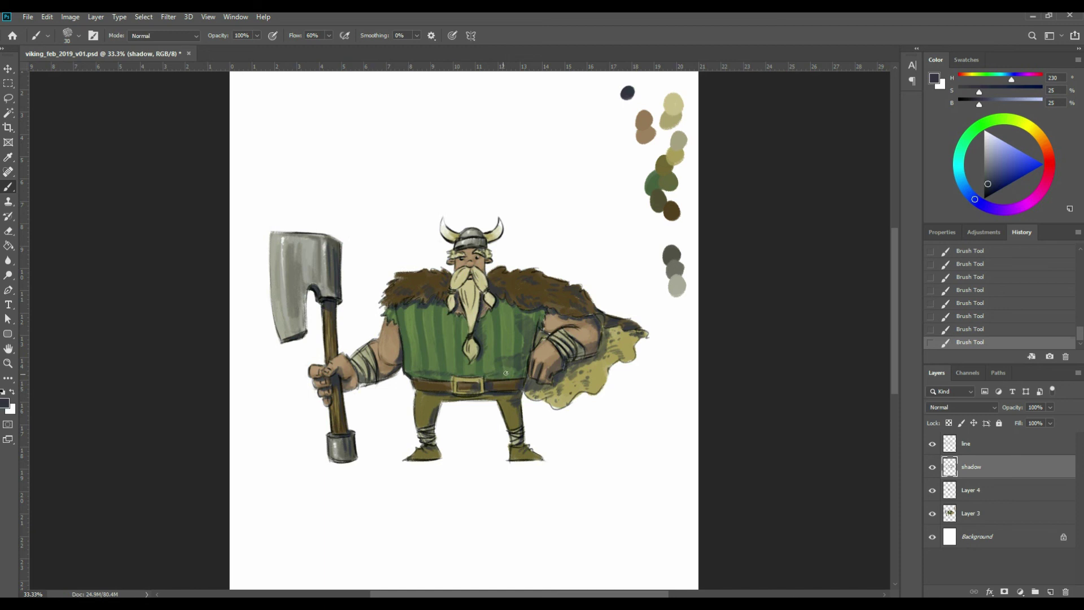
Erase shadow paint from the center of the beard down toward the braid.
key(ctrl+plus)
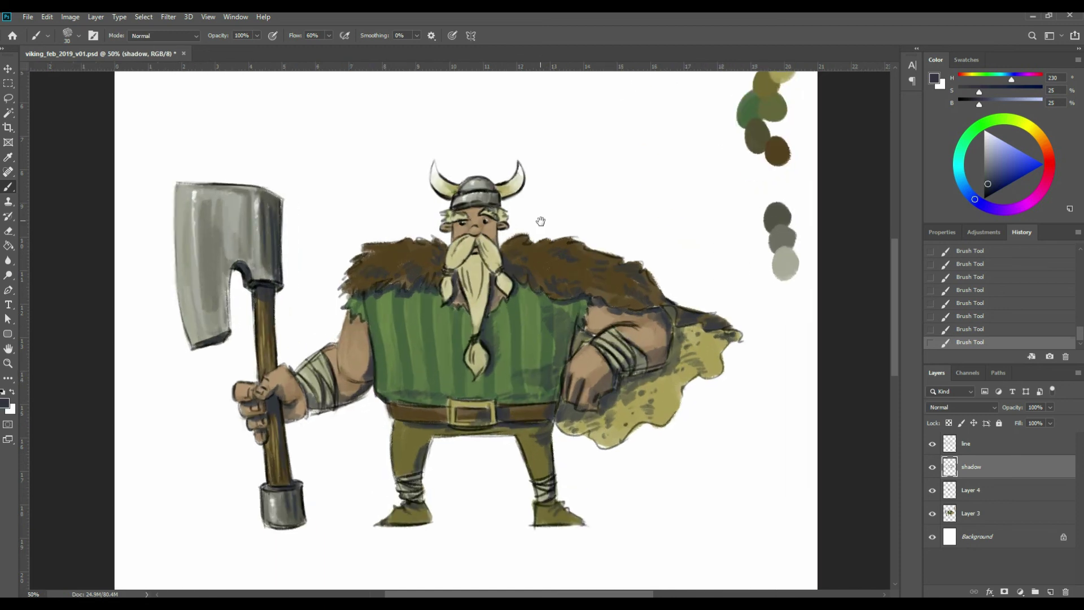
drag(537, 212, 535, 242)
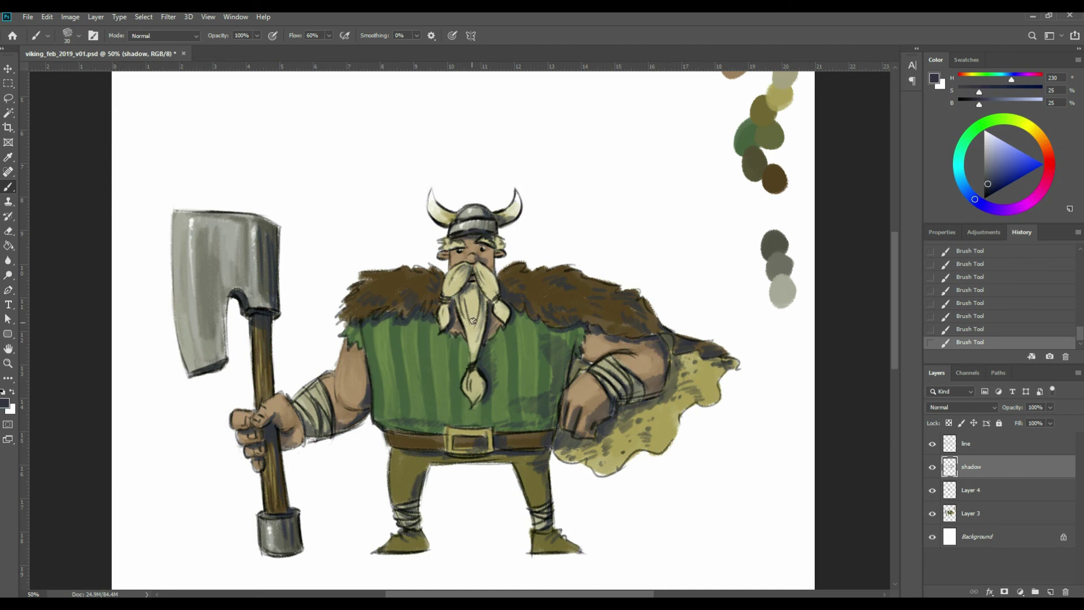
key(e)
drag(478, 321, 476, 333)
drag(477, 328, 474, 350)
drag(474, 345, 473, 358)
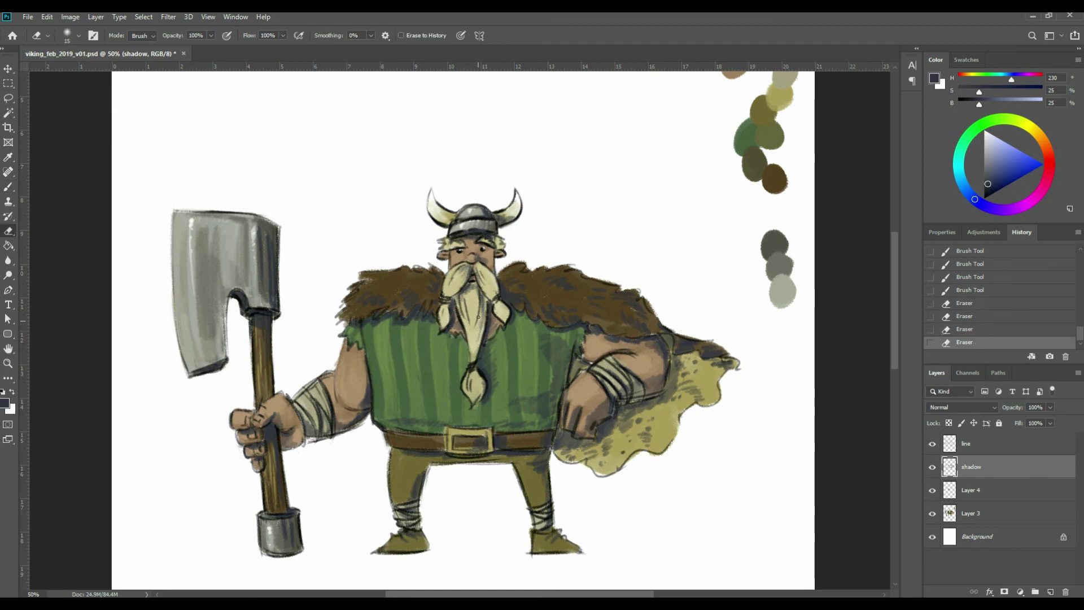
Paint small shadow strokes under the right side of the mustache, down to the side braid, and on the cheek.
key(b)
click(482, 271)
click(479, 268)
click(486, 274)
drag(484, 270, 491, 280)
drag(489, 276, 497, 288)
drag(497, 297, 501, 307)
drag(490, 255, 490, 266)
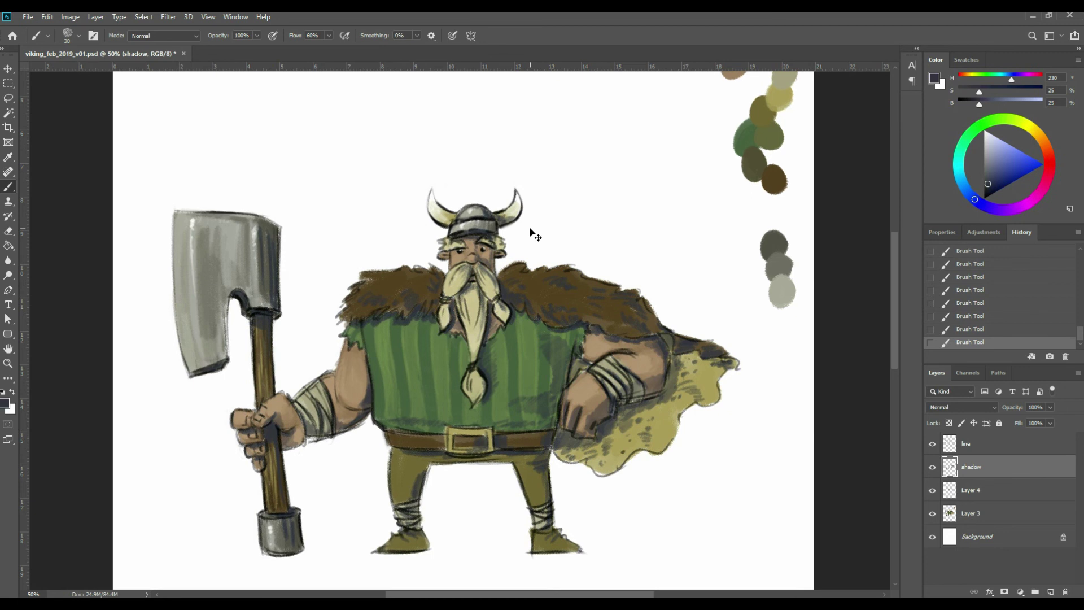
Lower the shadow layer's opacity to 58% and save the document.
key(ctrl+minus)
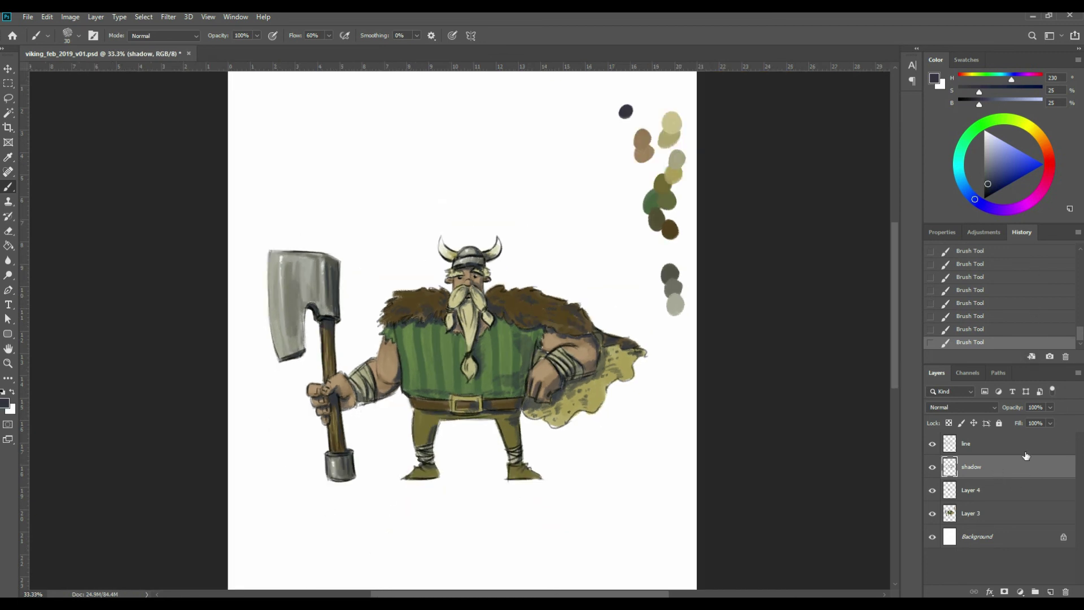
click(1050, 407)
drag(1042, 418, 1029, 422)
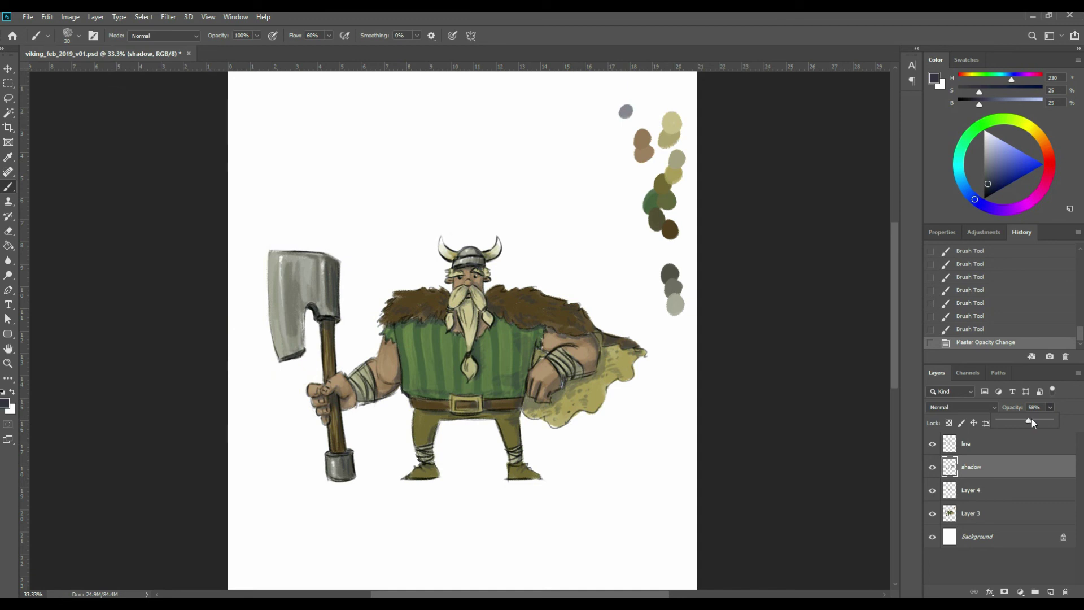
key(ctrl+s)
Lock the line layer's transparent pixels and set the foreground color to dark brown #392e20, based on the brown palette swatch.
click(999, 446)
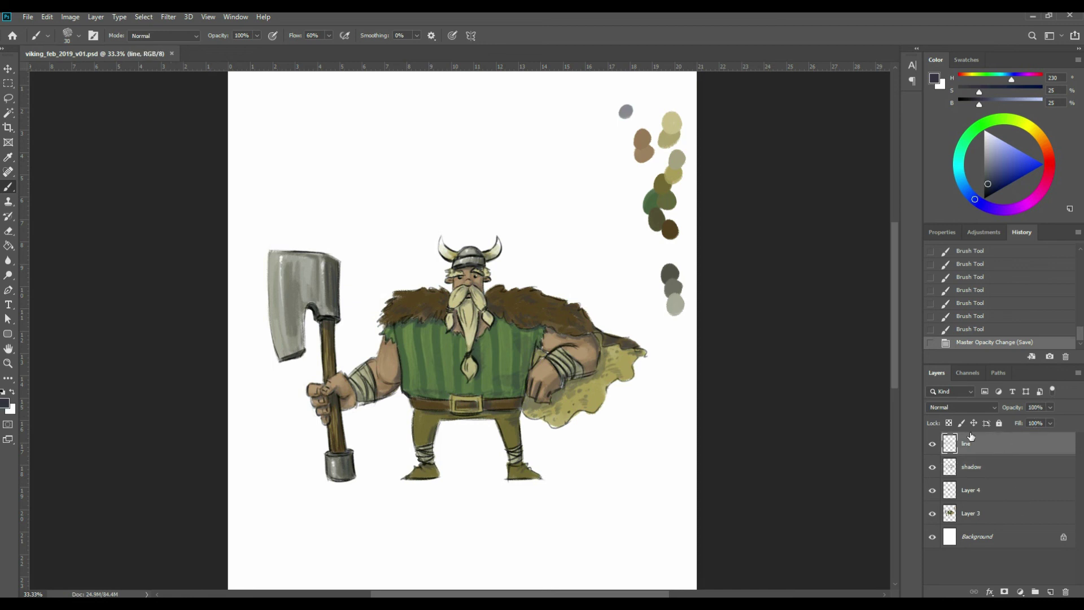
click(949, 424)
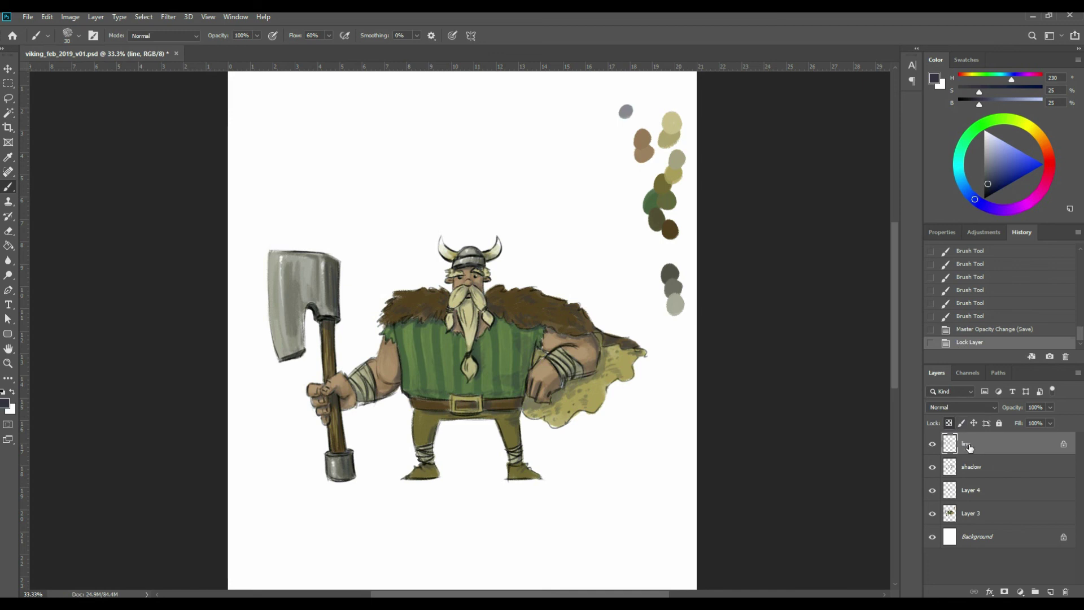
click(5, 404)
click(678, 225)
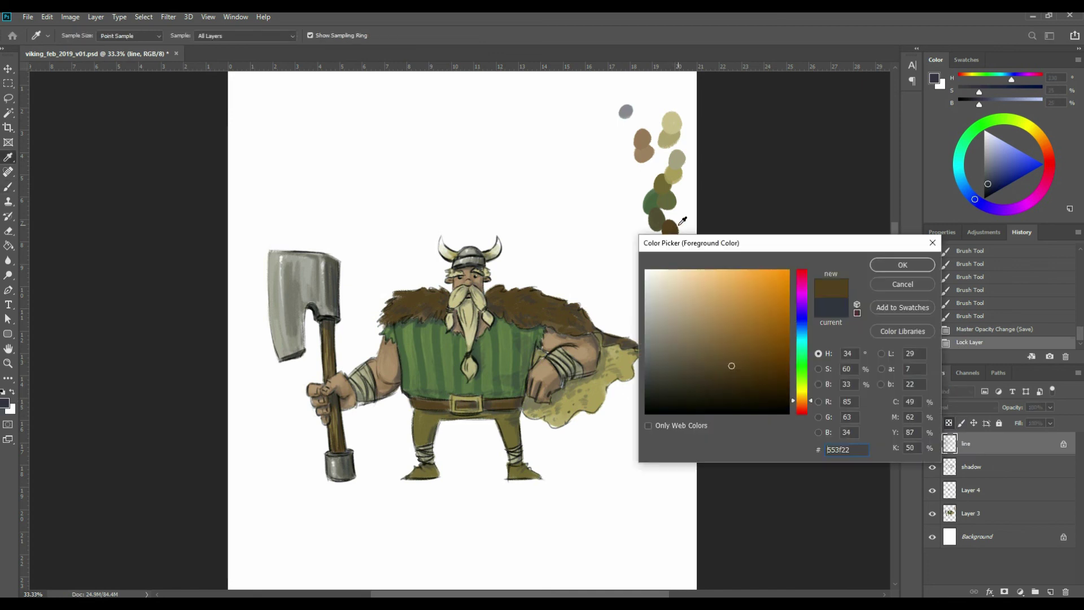
drag(724, 376, 712, 380)
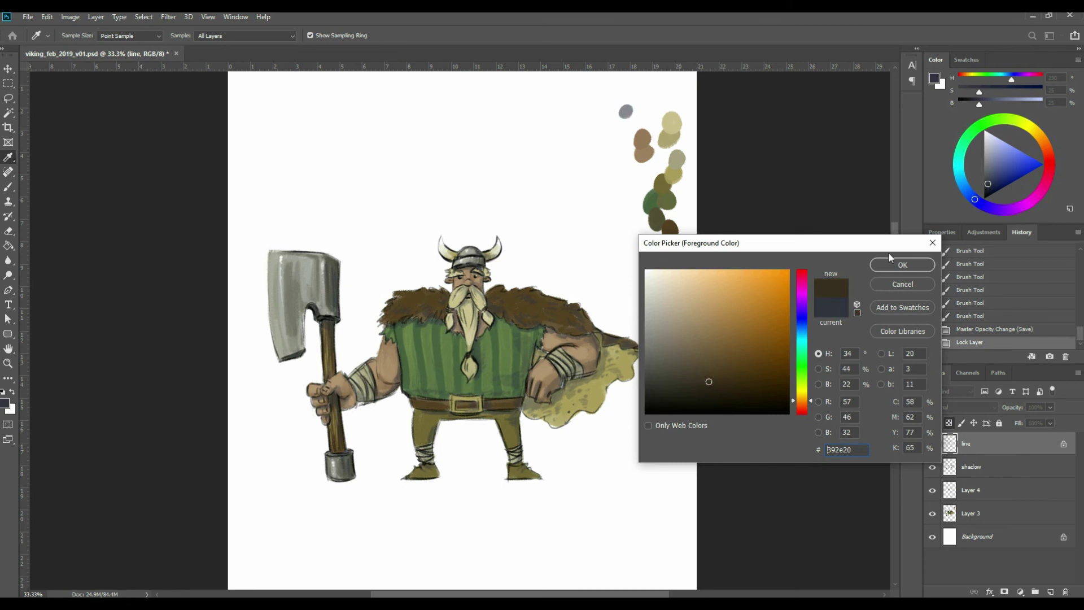
click(884, 270)
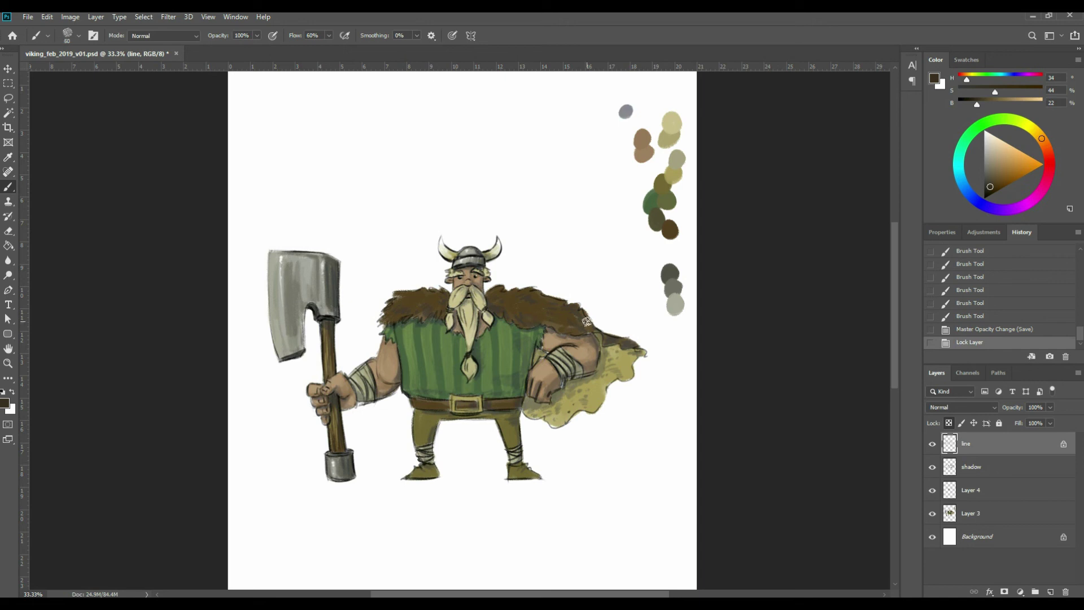
With the color and shadow layers hidden, recolor the fur, cape and axe handle lines dark brown, and show the layers again.
drag(932, 467, 931, 513)
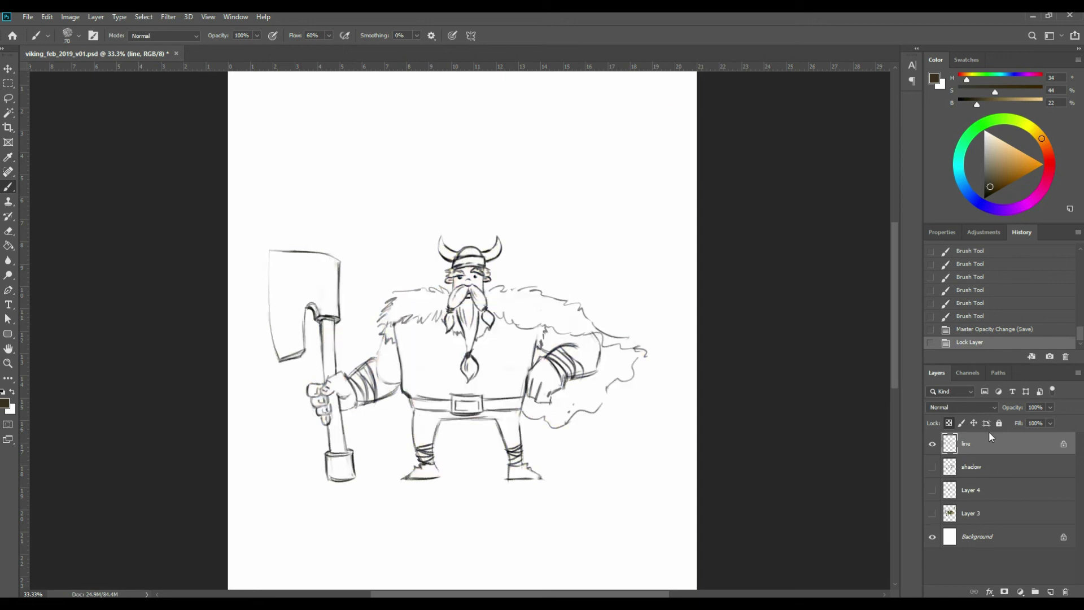
drag(481, 247, 497, 289)
mouse_move(516, 278)
mouse_down()
mouse_move(507, 293)
mouse_move(568, 275)
mouse_move(561, 292)
mouse_up()
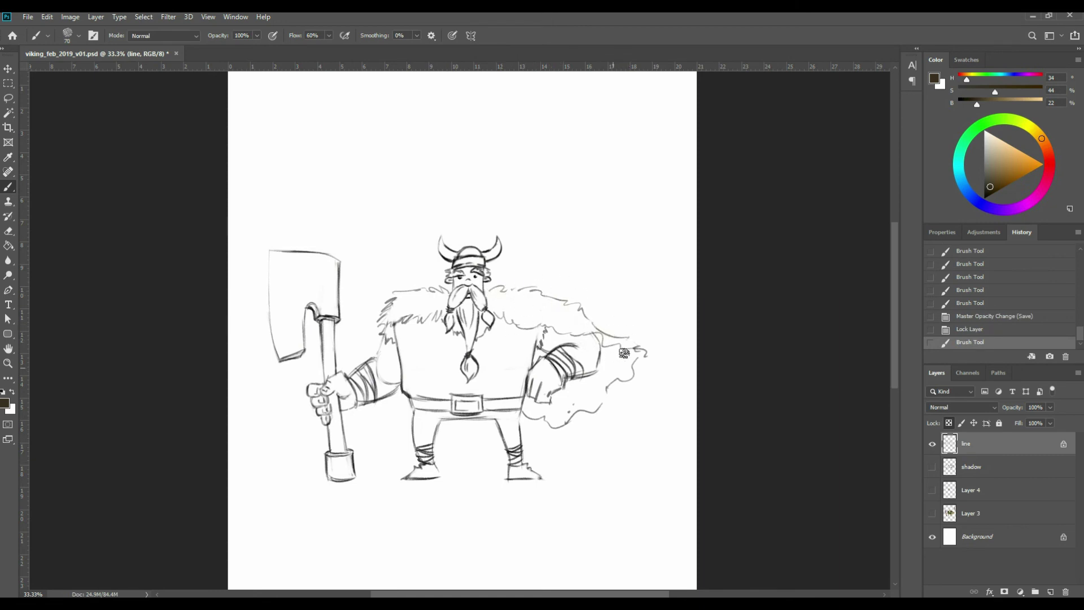
mouse_move(565, 410)
mouse_down()
mouse_move(552, 422)
mouse_move(561, 428)
mouse_move(615, 393)
mouse_move(615, 380)
mouse_up()
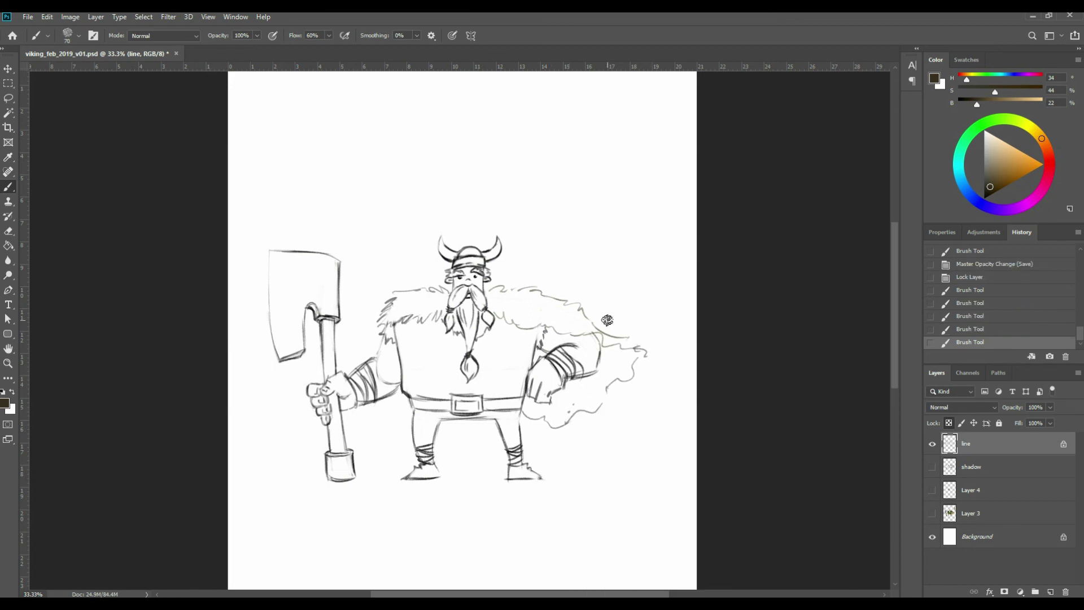
drag(378, 317, 398, 298)
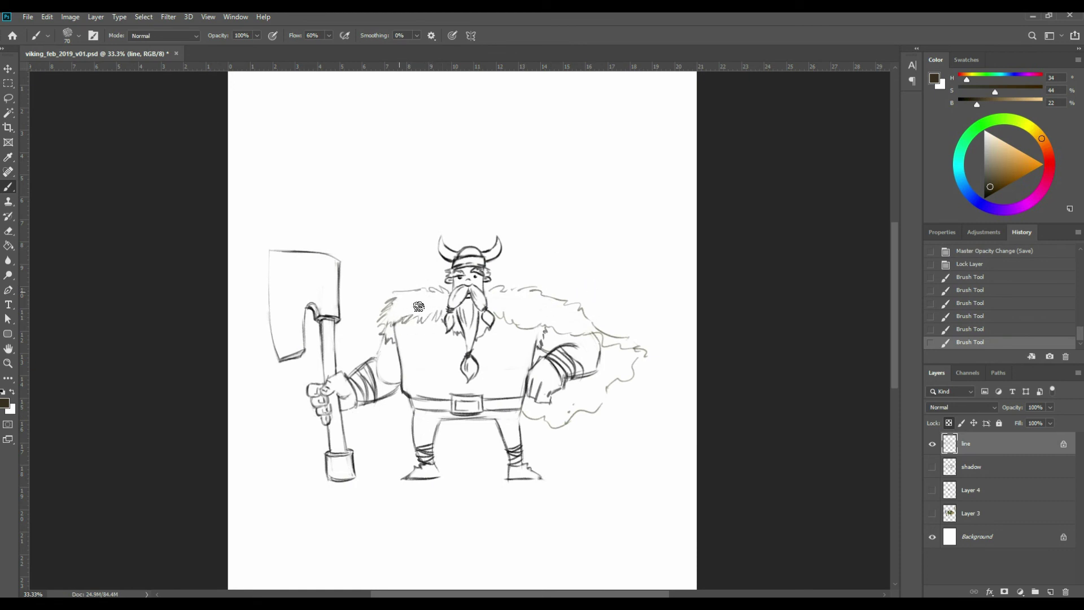
drag(429, 312, 433, 310)
mouse_move(321, 328)
mouse_down()
mouse_move(322, 373)
mouse_move(335, 368)
mouse_up()
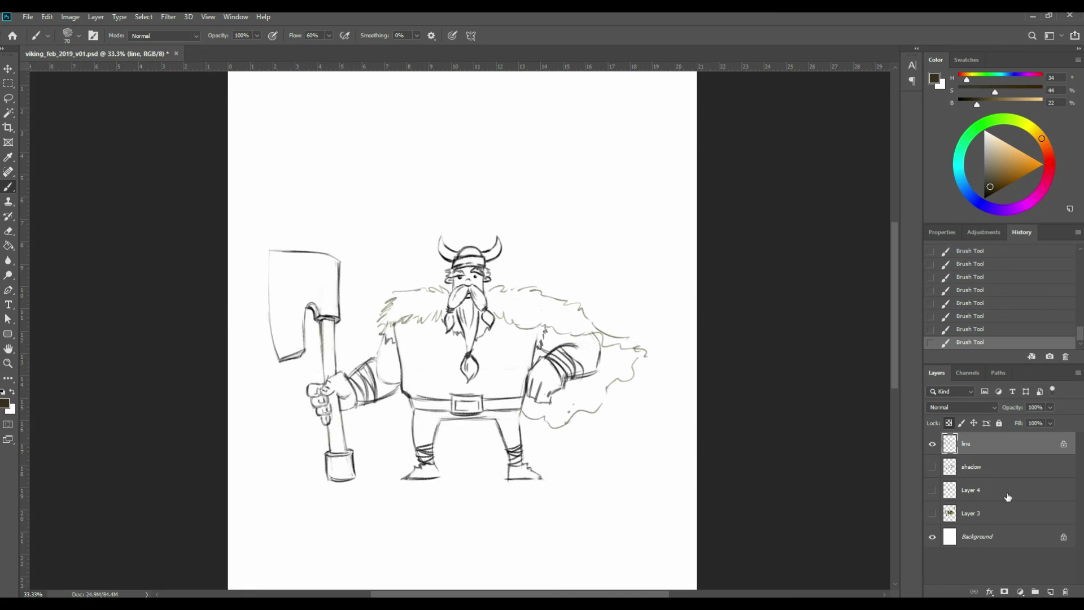
click(933, 512)
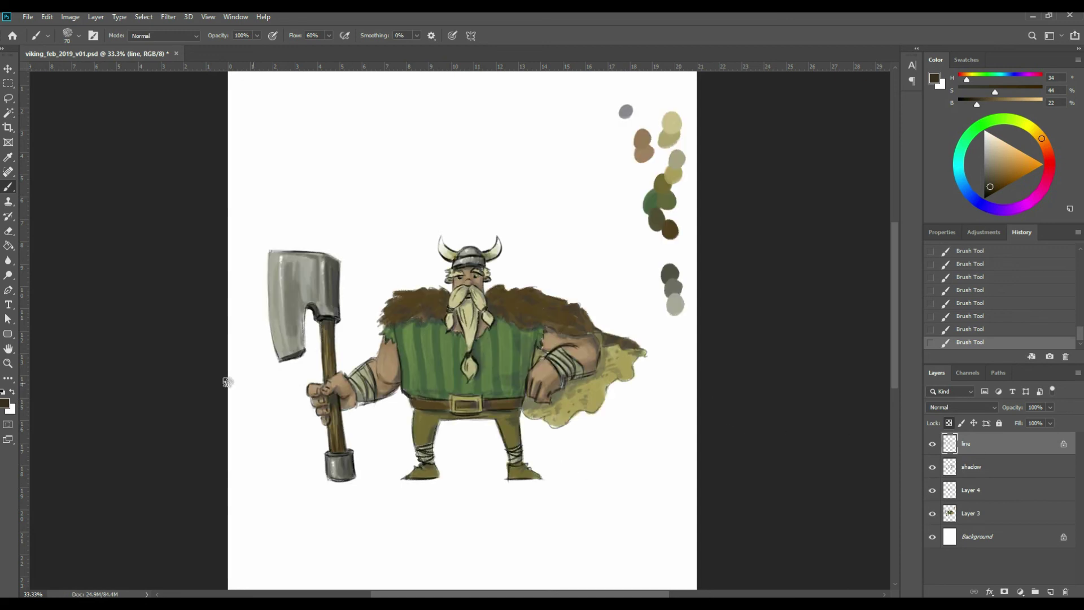
Darken the foreground color to brown #2c261e for the line work.
click(6, 403)
drag(708, 382, 691, 389)
click(903, 264)
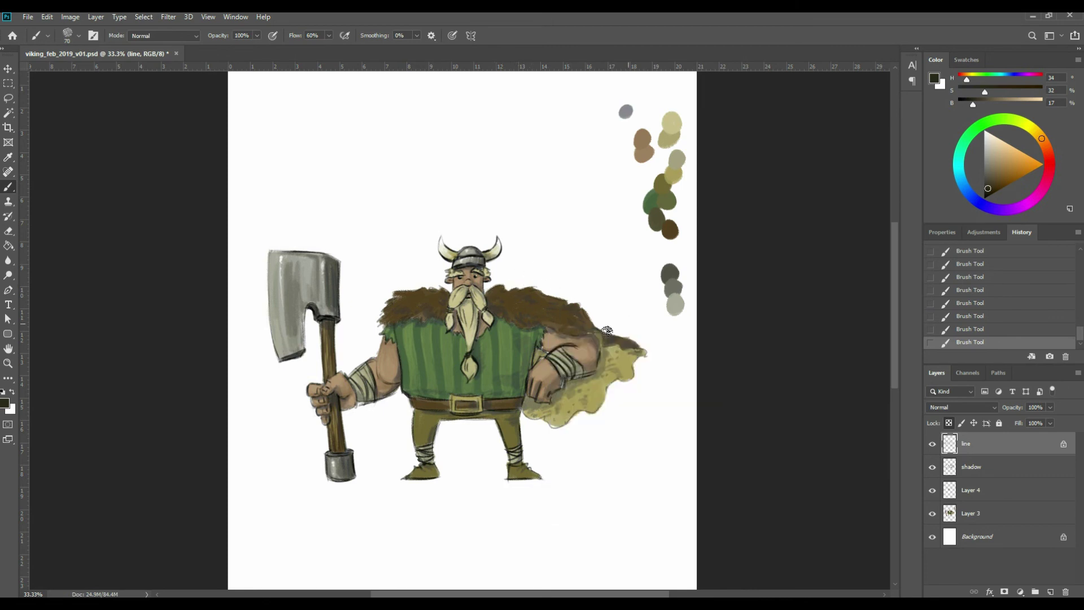
right_click(632, 348)
key(Escape)
Set the foreground color to dark green #2b3527, based on the green palette swatch.
click(5, 402)
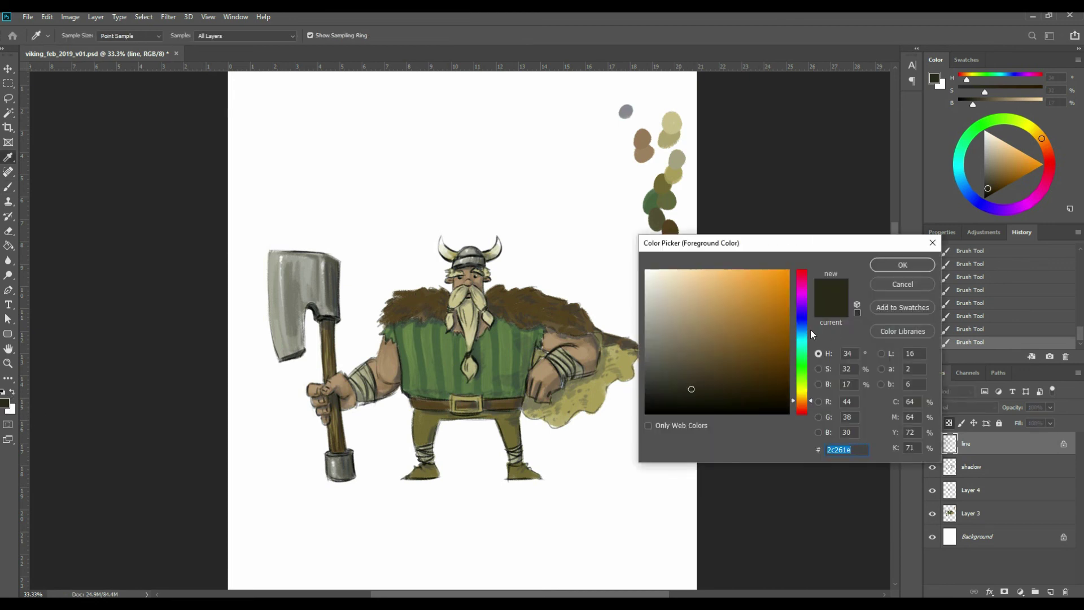
click(654, 196)
drag(687, 377, 678, 373)
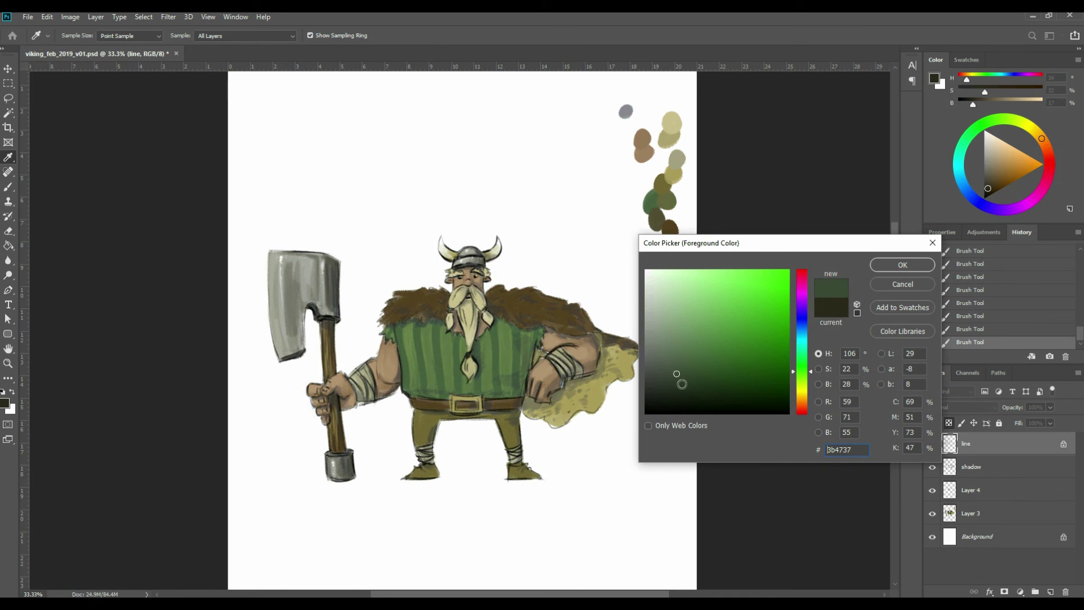
click(682, 383)
click(901, 265)
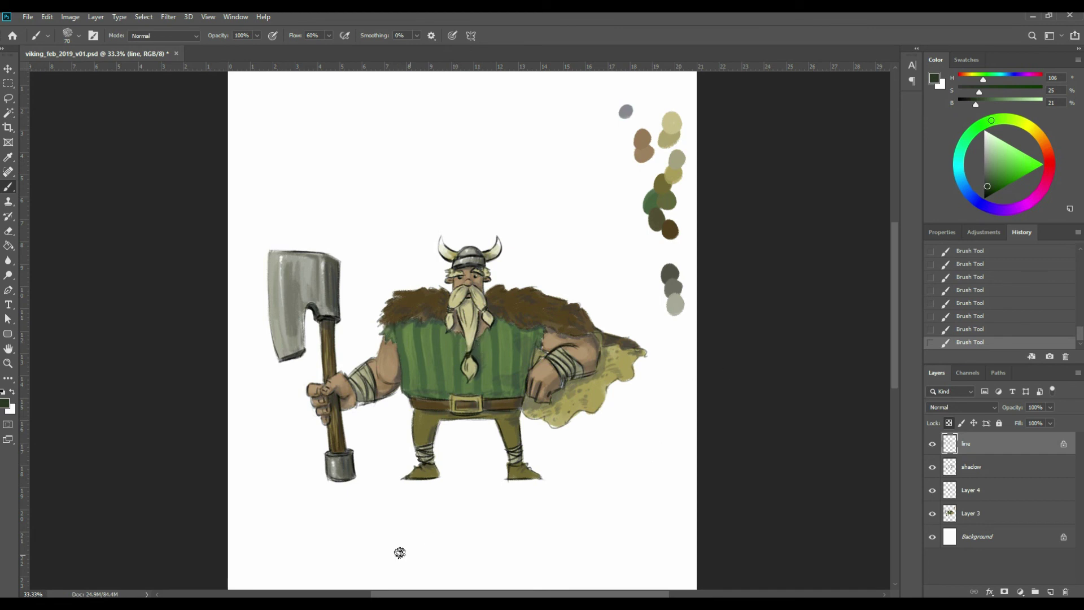
Set the foreground color to dark brown #403322, based on the brown palette swatch.
click(5, 403)
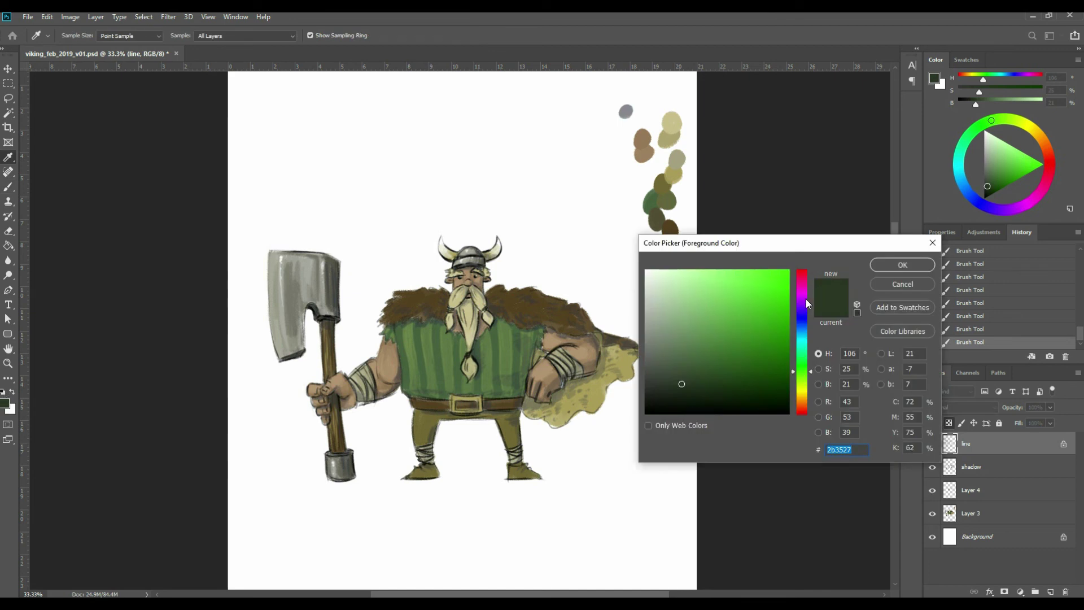
click(676, 225)
click(714, 378)
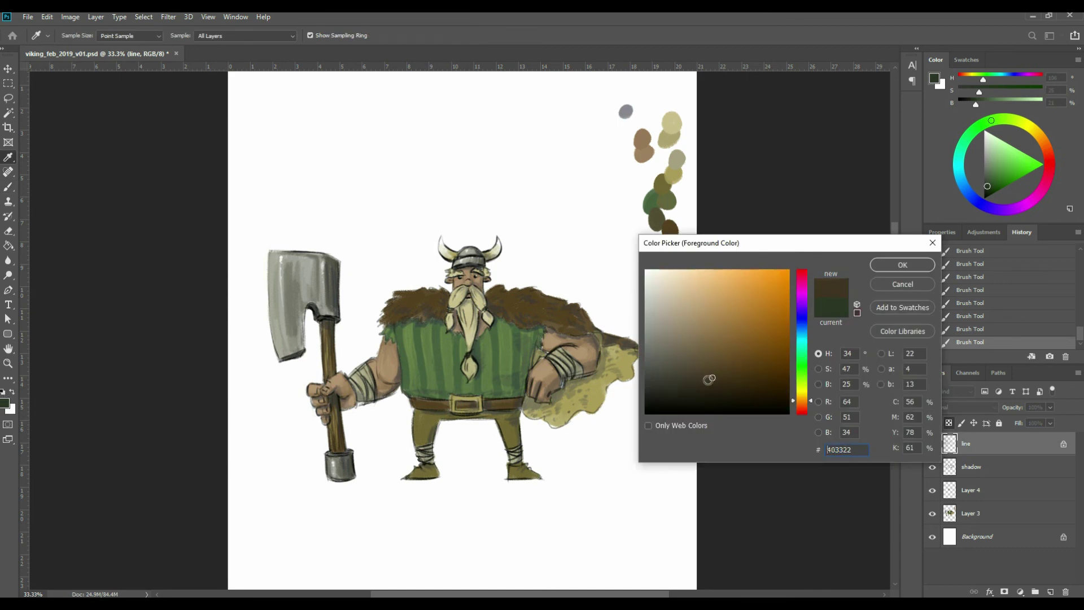
click(884, 263)
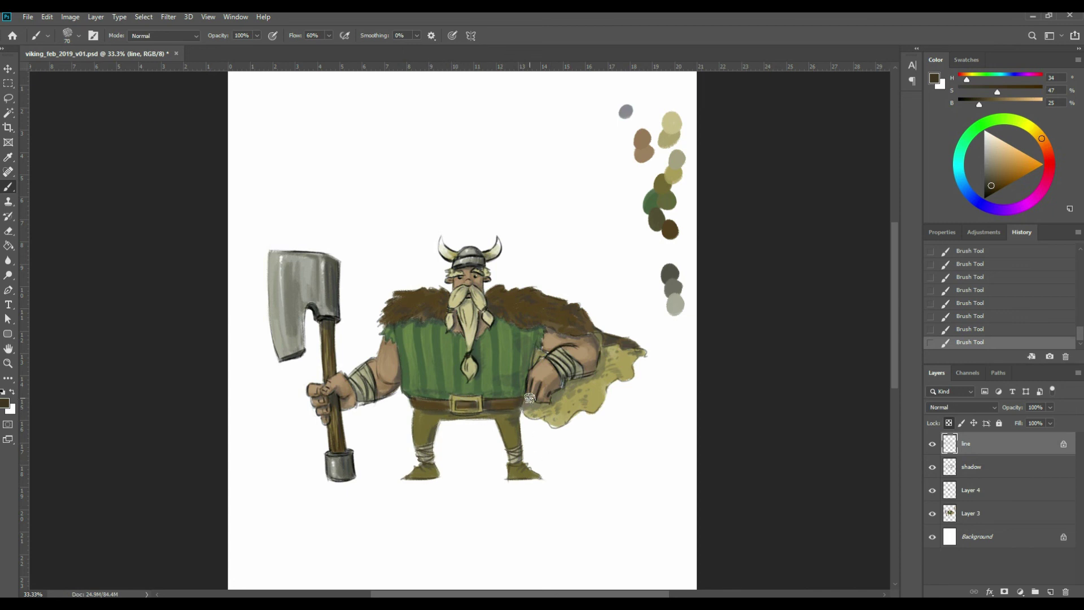
Set the foreground color to a muted brown #50463f, based on the skin tone of the arm.
click(5, 403)
click(402, 370)
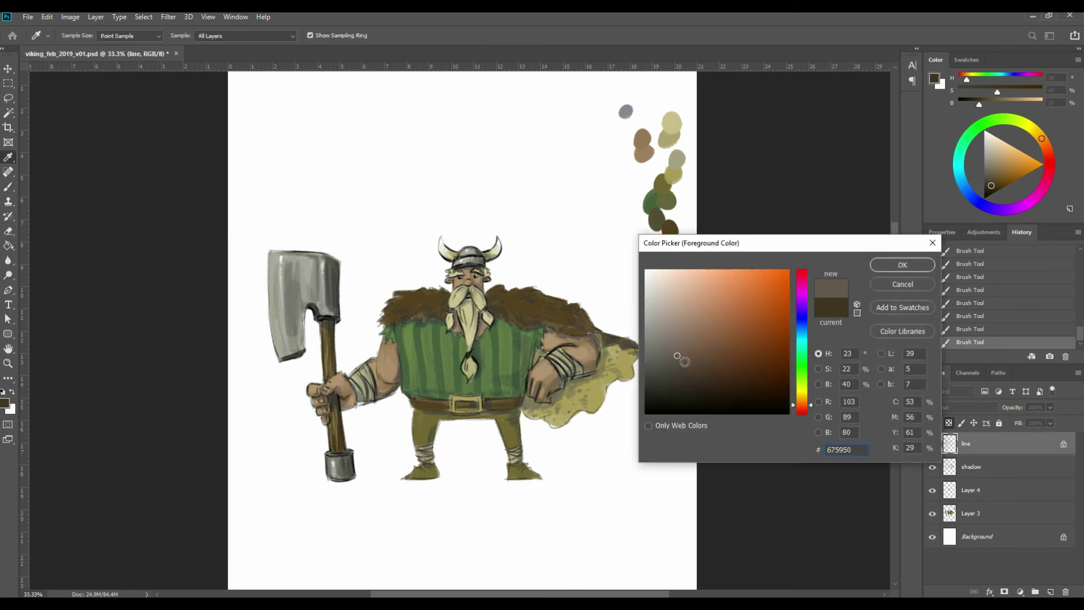
click(906, 268)
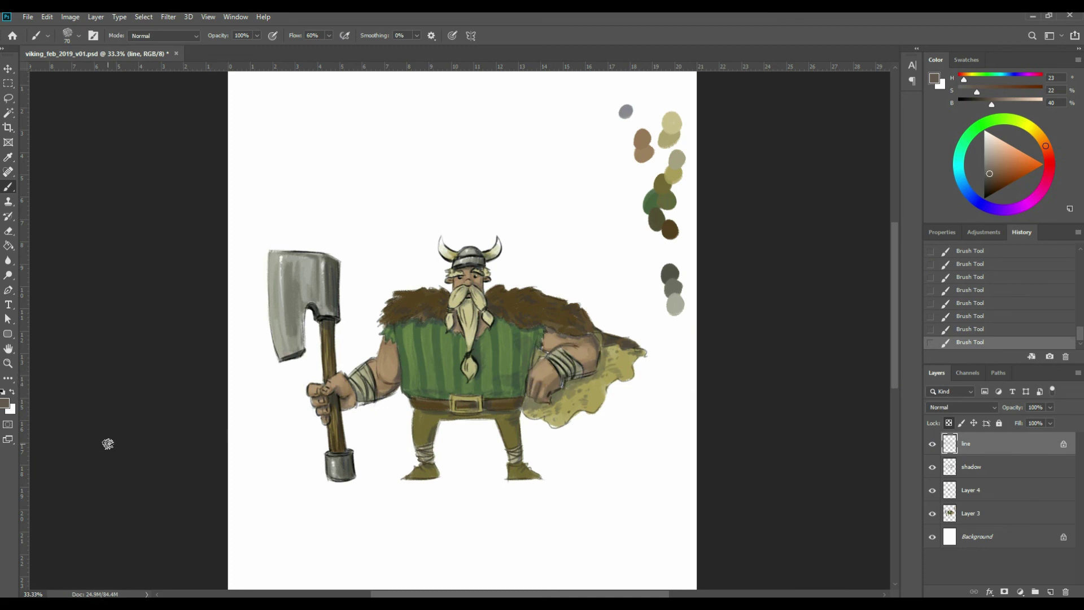
click(5, 403)
click(676, 369)
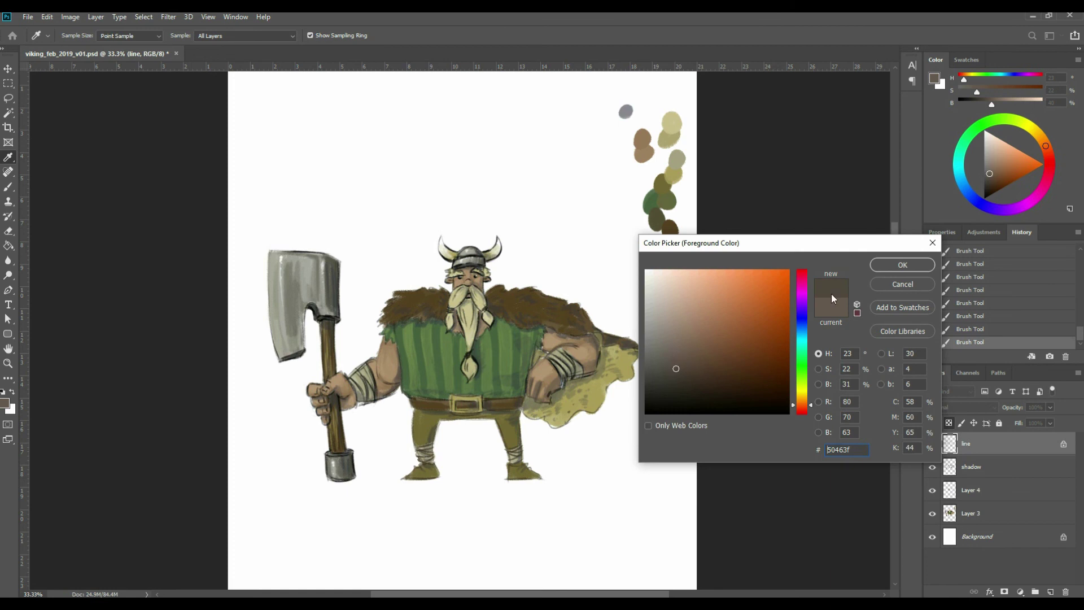
click(903, 265)
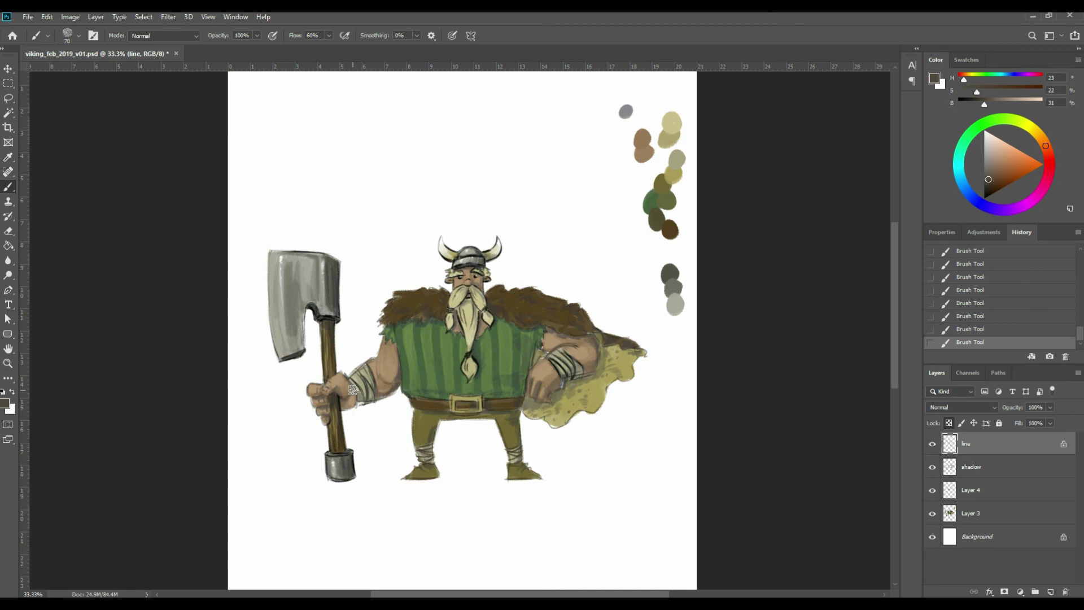
Darken the muted brown foreground color to 17% saturation and 24% brightness at hue 23°.
click(7, 403)
click(670, 377)
click(898, 265)
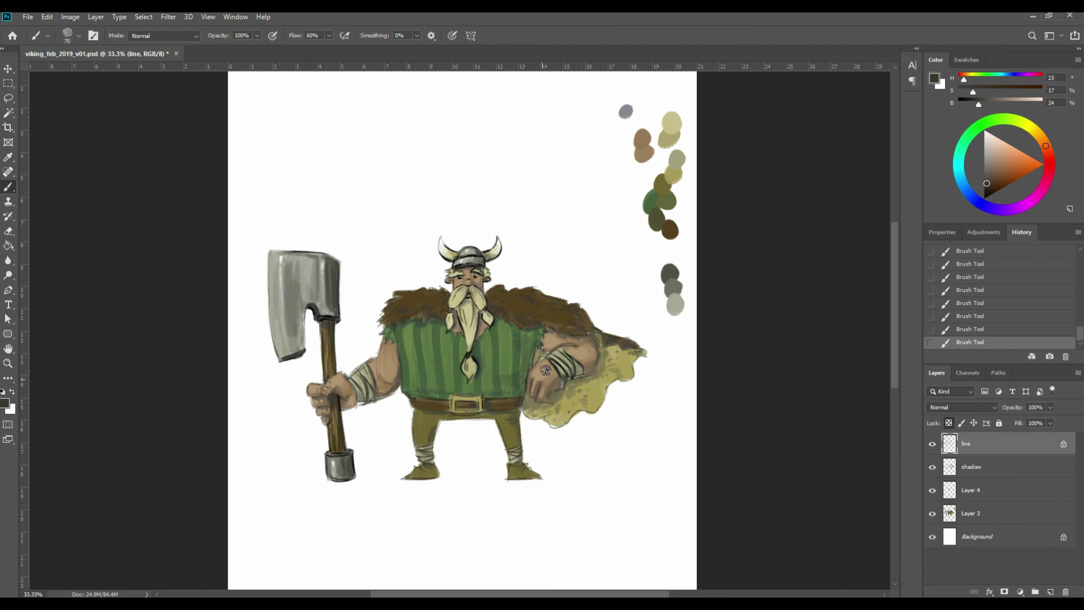
Darken the foreground color further to 10% saturation and 16% brightness at hue 23°.
click(5, 402)
click(661, 389)
click(894, 266)
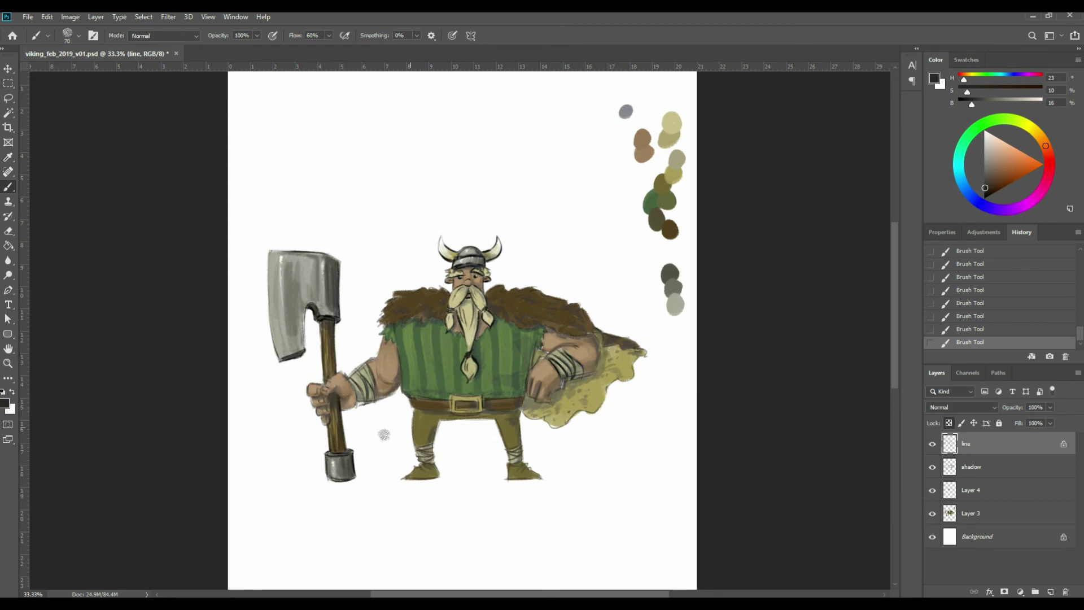
Set the foreground color to near-black brown #211e1b and compare the artwork with the line layer hidden and shown.
click(6, 401)
click(669, 395)
click(909, 270)
click(932, 444)
click(932, 444)
Lighten the near-black foreground color slightly to 17% saturation and 15% brightness.
click(5, 402)
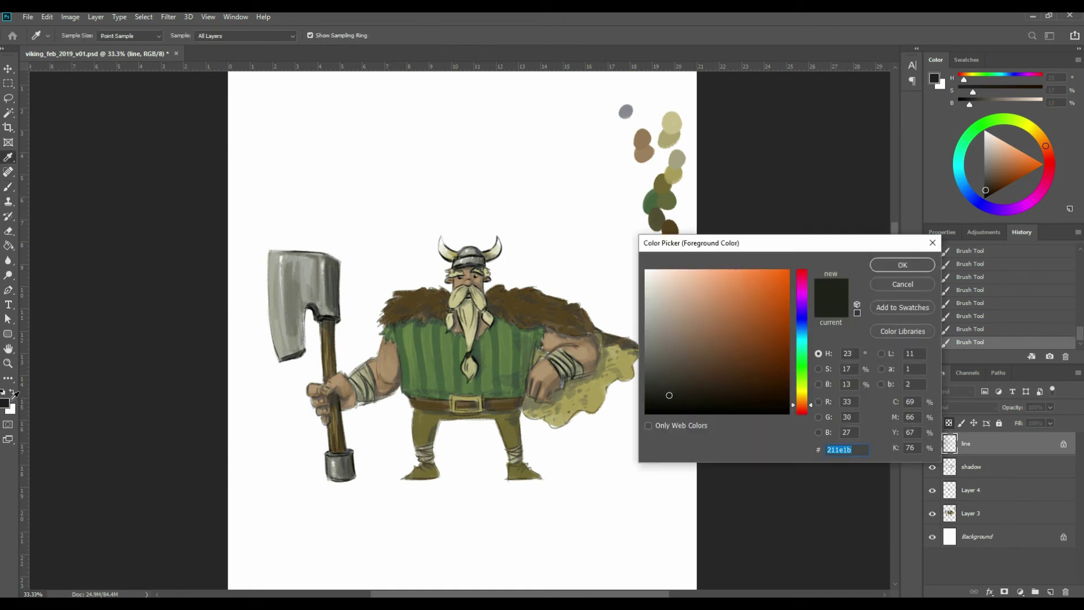
click(676, 392)
click(901, 265)
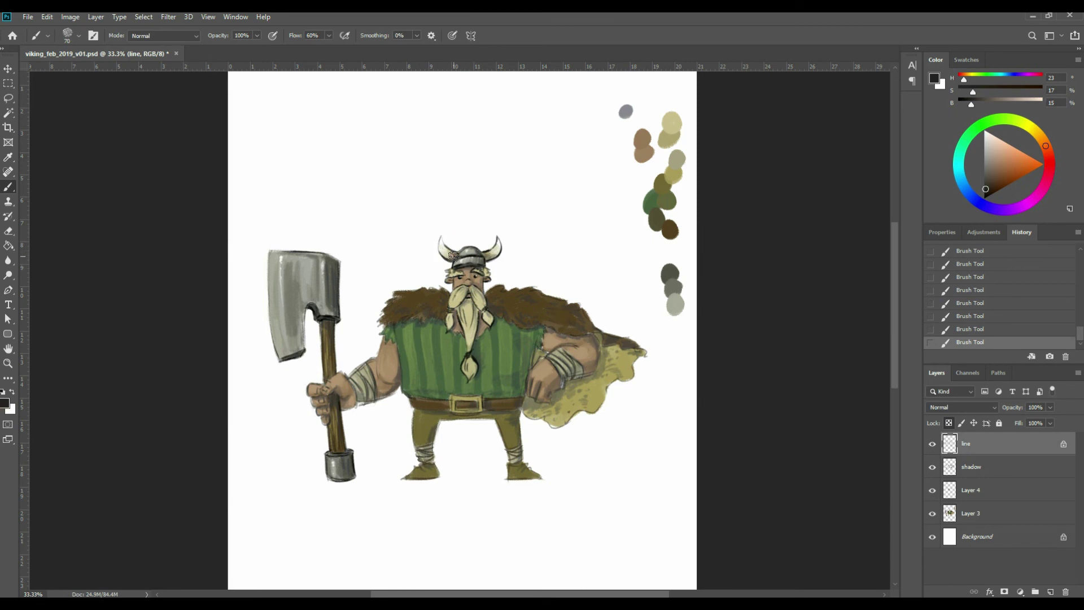
Lighten the foreground color to a medium-dark brown with 20% saturation and 29% brightness for the line work.
click(5, 404)
drag(670, 382, 674, 373)
click(902, 265)
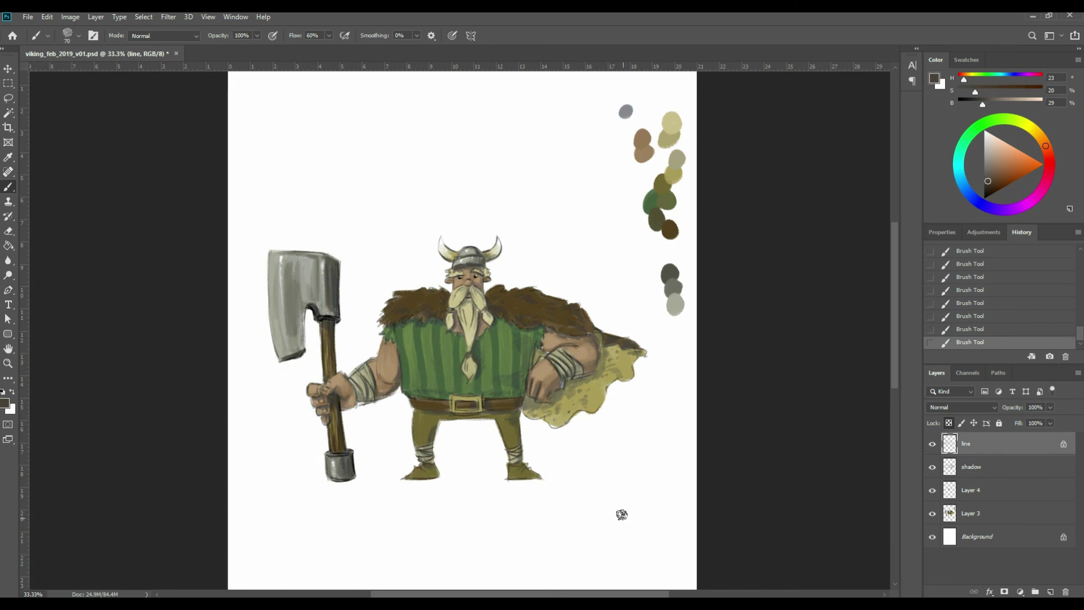
Darken the foreground color to 13% saturation and 17% brightness at hue 23°.
click(6, 400)
drag(658, 387, 663, 390)
click(902, 265)
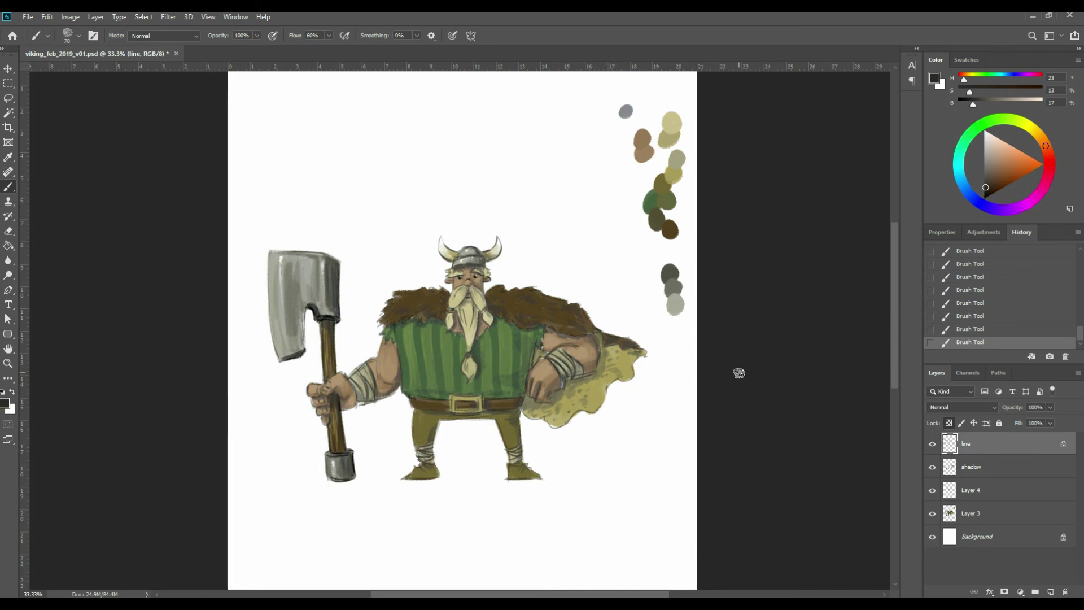
Check the recolored line art up close and save viking_feb_2019_v01.psd.
key(ctrl+plus)
scroll(729, 364, down, 3)
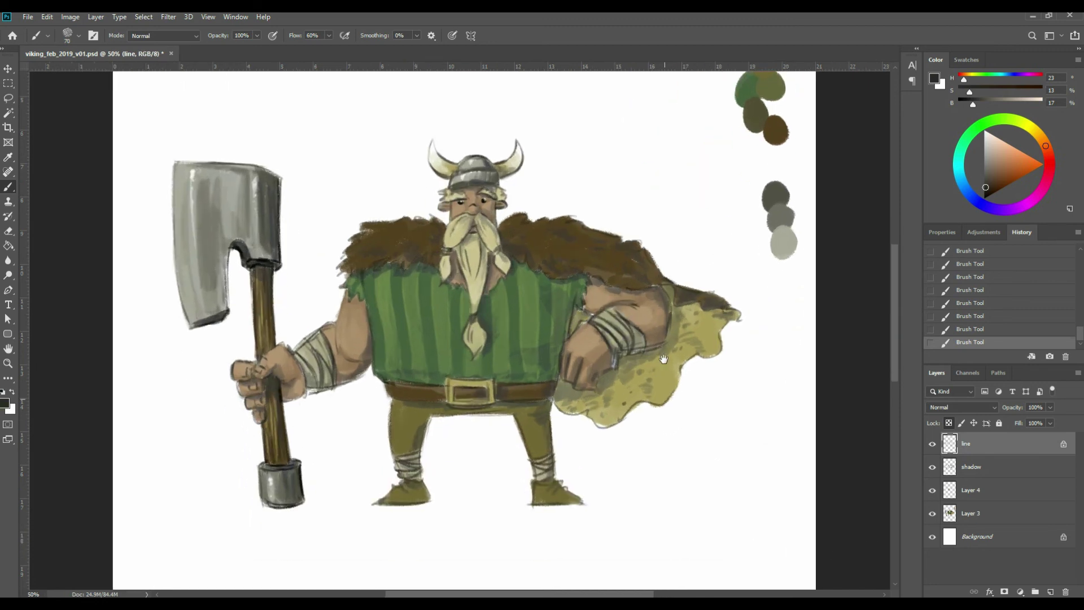
key(ctrl+s)
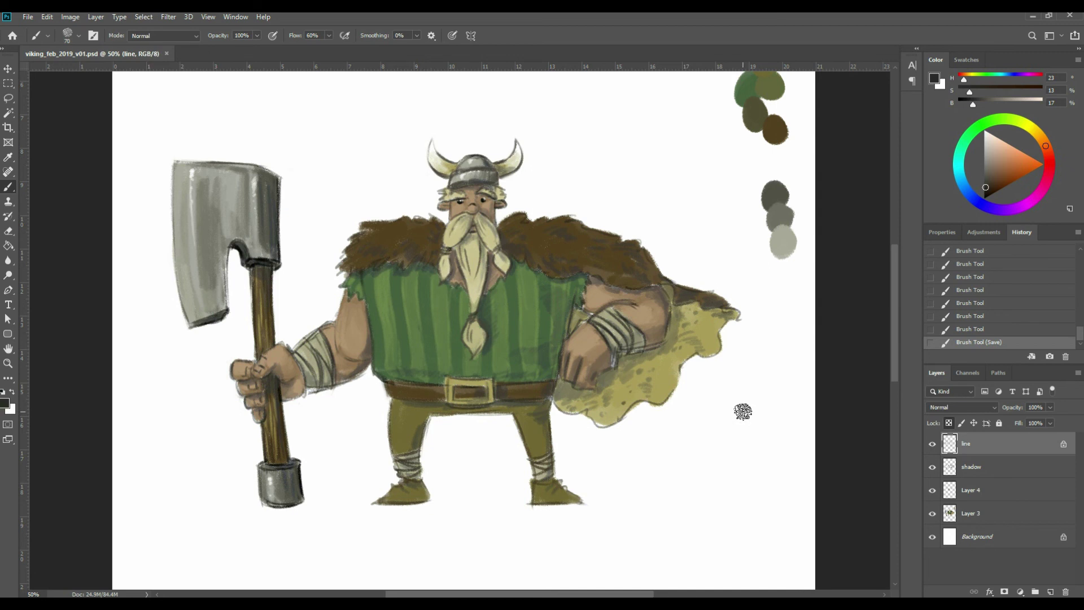
key(ctrl+minus)
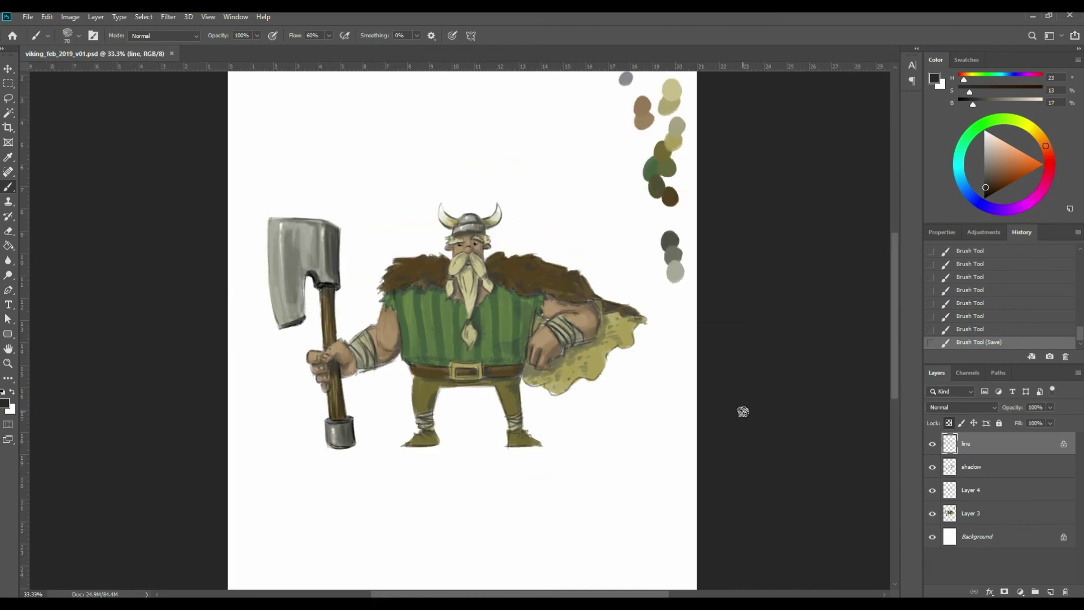